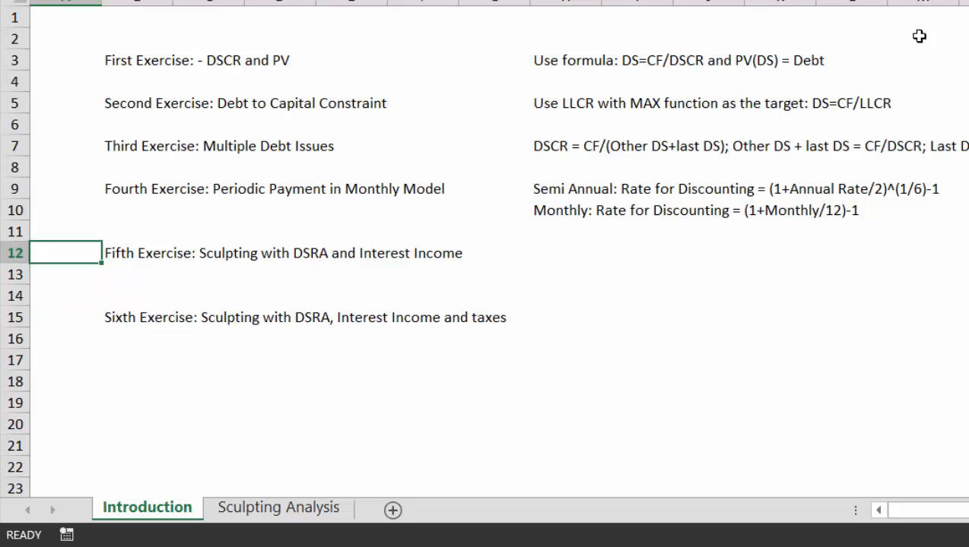
Step: Look over the Introduction sheet's exercise descriptions, then switch to the Sculpting Analysis sheet
key(Right)
key(Right)
key(Up)
key(Left)
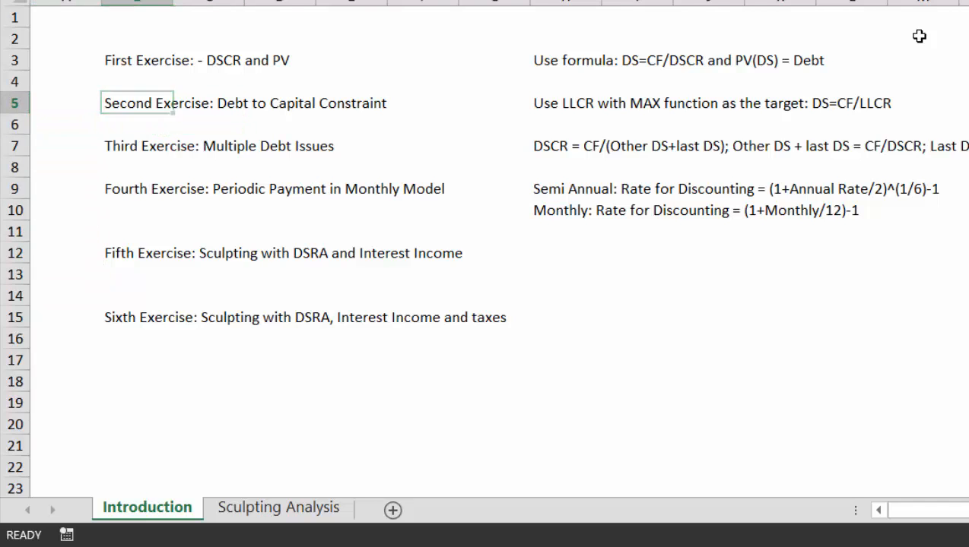
key(ctrl+Page_Down)
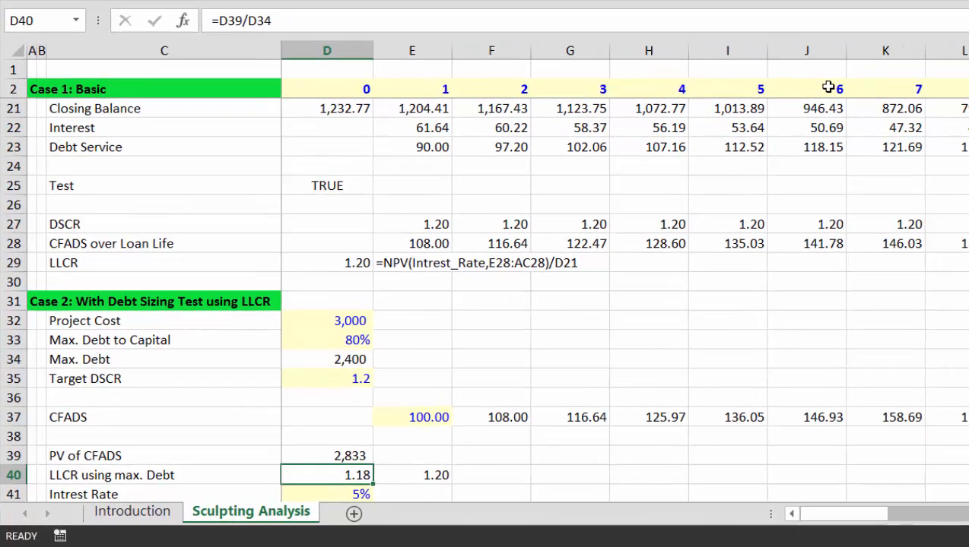
key(Up)
key(Up)
key(Up)
key(Up)
key(Up)
key(Up)
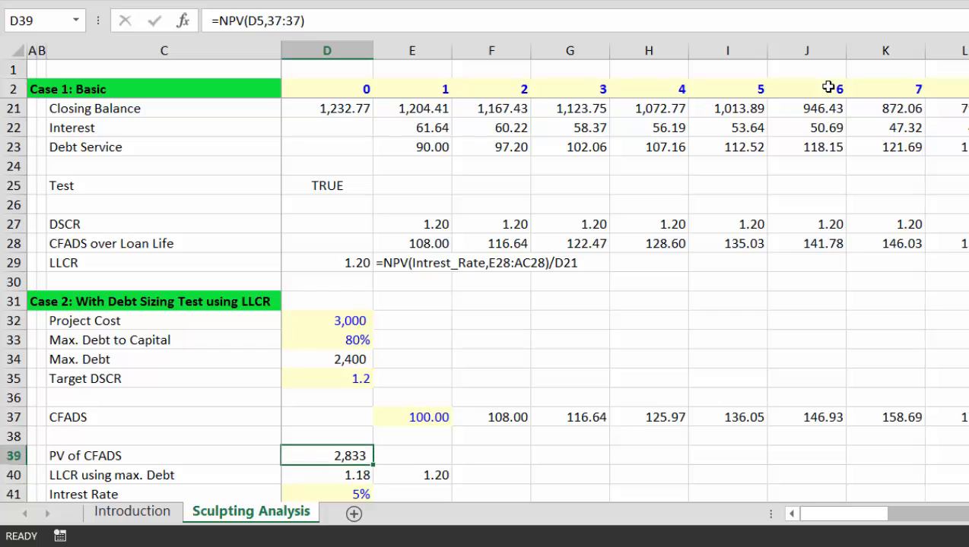
key(Up)
key(Up)
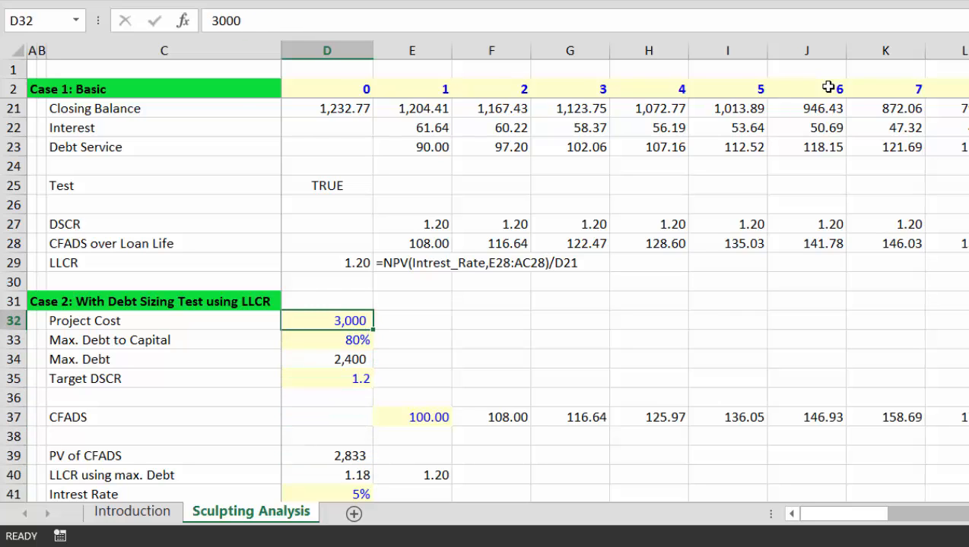
key(Down)
key(Left)
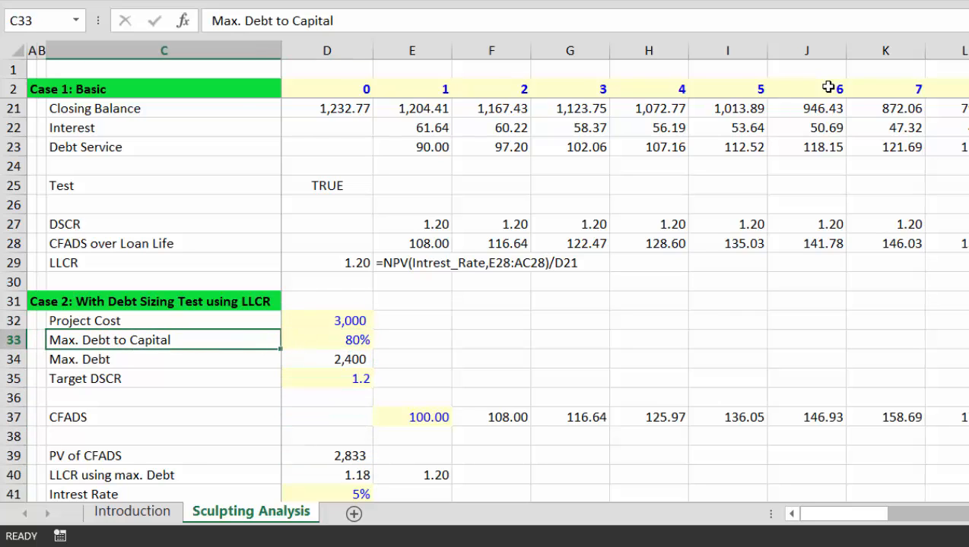
key(Right)
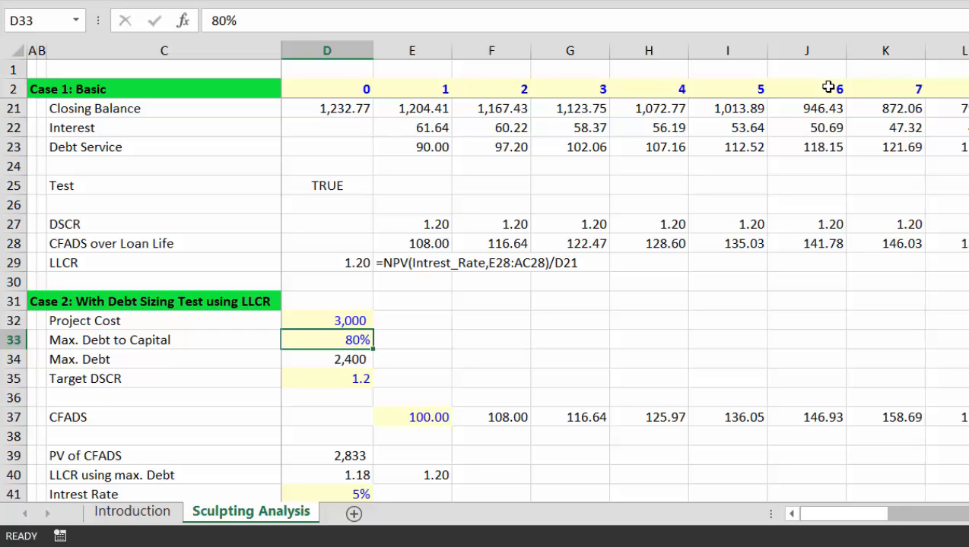
key(Down)
key(Down)
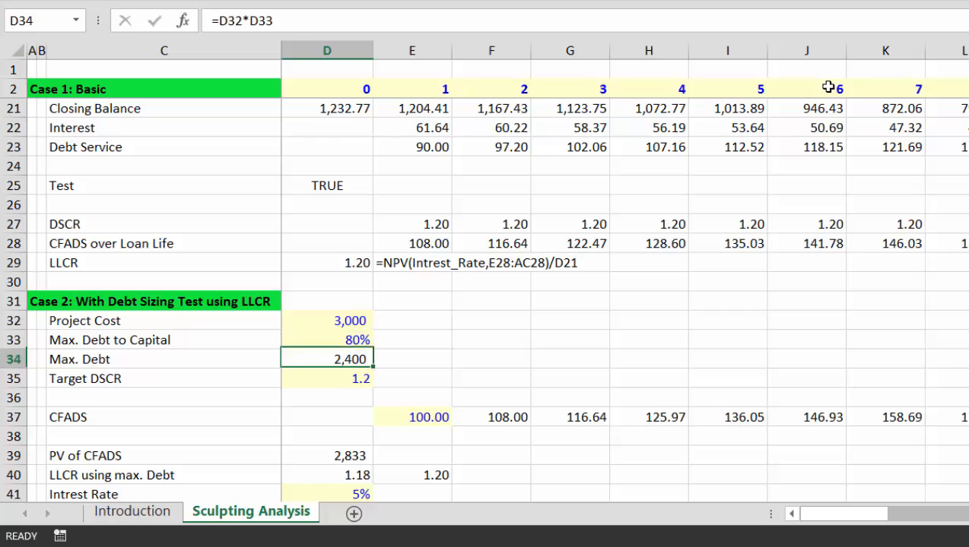
key(Left)
key(Left)
key(Left)
key(Up)
key(Right)
key(Right)
key(Right)
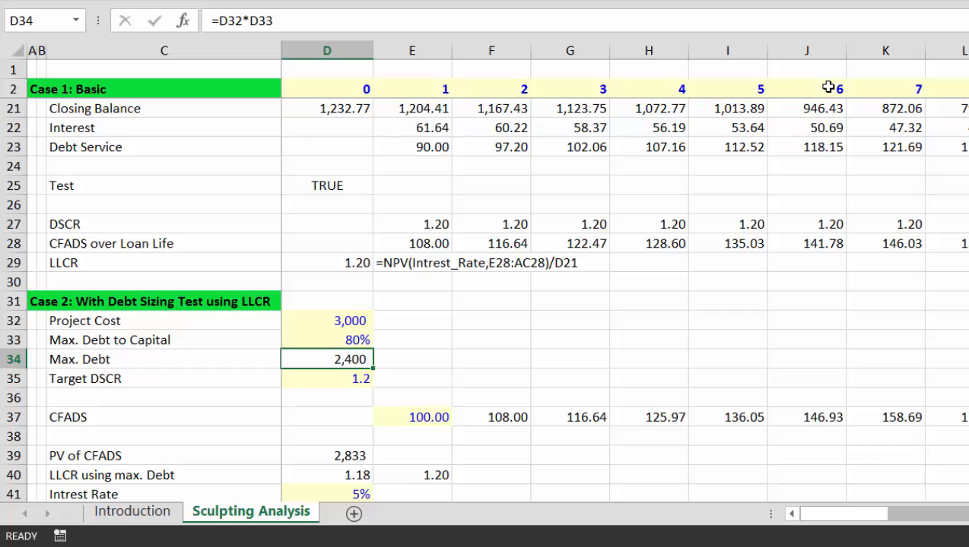
key(Down)
key(F2)
key(Escape)
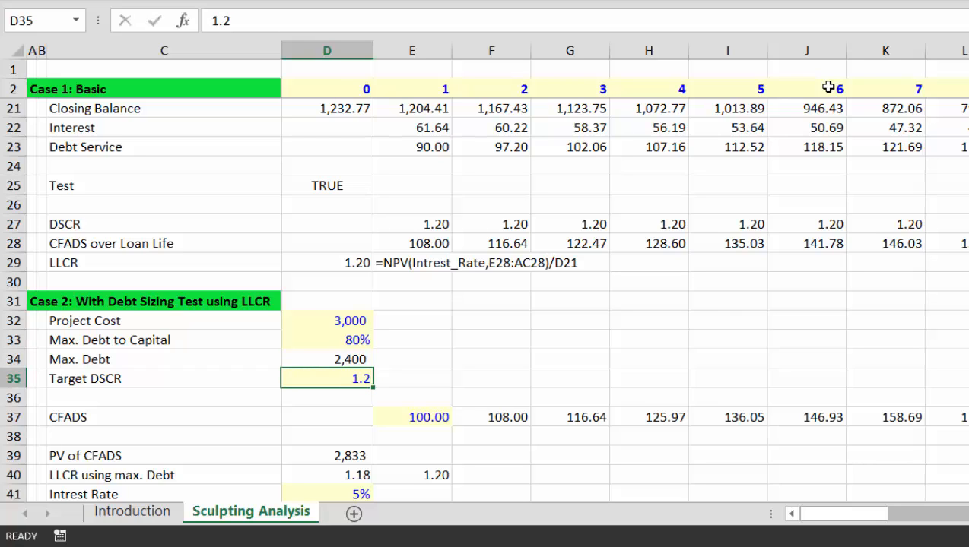
key(Up)
key(Up)
key(Down)
key(Down)
key(Down)
key(Down)
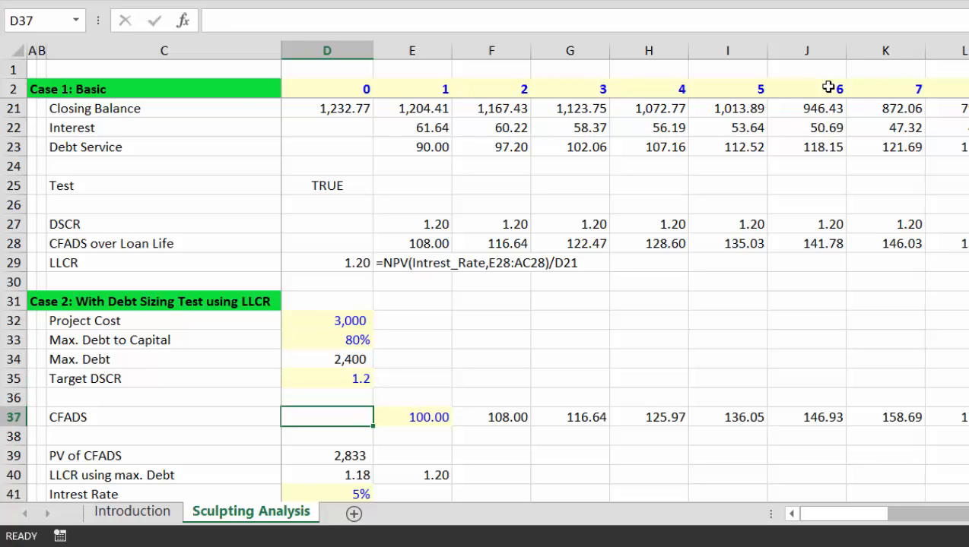
Step: Enter =E12 in E37 to link period 1 Case 2 CFADS to Case 1 CFADS
key(Right)
key(Right)
key(Left)
key(Left)
key(Right)
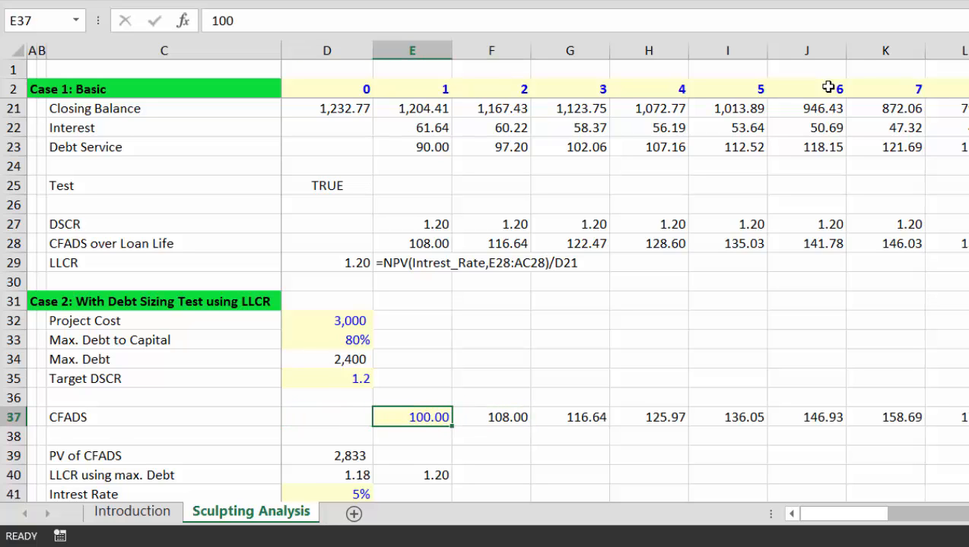
text(=)
key(Up)
key(Up)
key(Up)
key(Up)
key(Up)
key(Up)
key(Up)
key(Up)
key(Up)
key(Up)
key(Up)
key(Up)
key(Up)
key(Up)
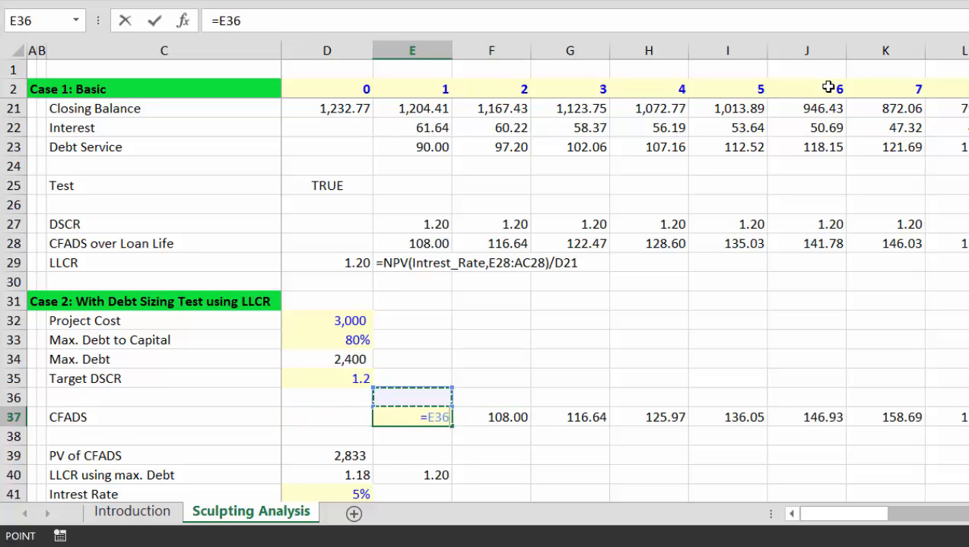
key(Up)
key(Up)
key(Up)
key(Up)
key(Up)
key(Up)
key(Up)
key(Up)
key(Up)
key(Up)
key(Up)
key(Up)
key(Up)
key(Up)
key(Up)
key(Up)
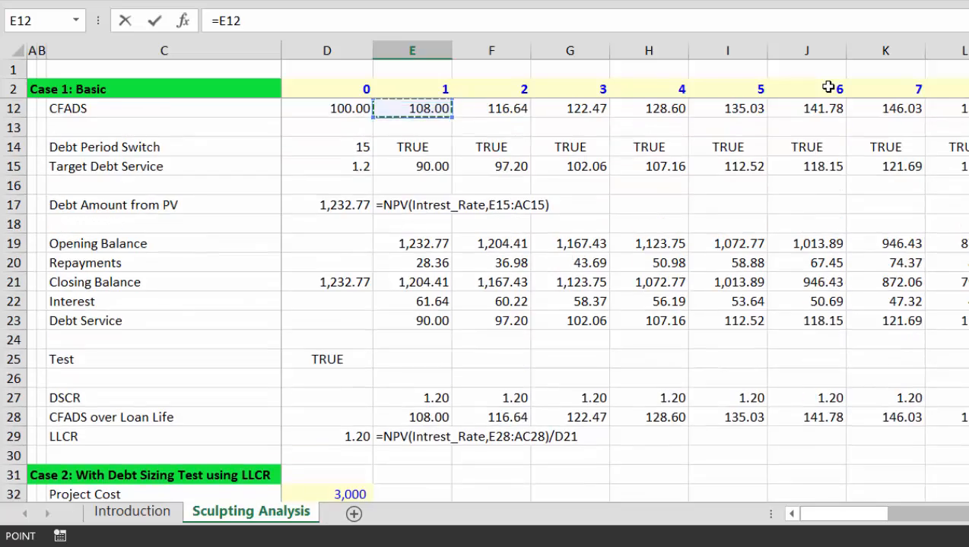
key(Down)
key(Down)
key(Down)
key(Down)
key(Down)
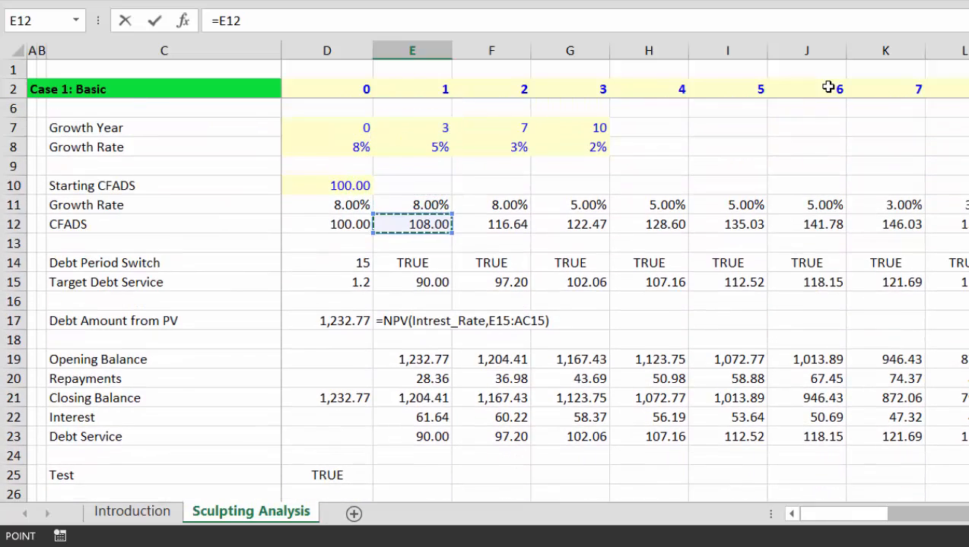
key(Return)
Step: Copy the CFADS link across all periods and reapply the model's input and header colouring
key(Up)
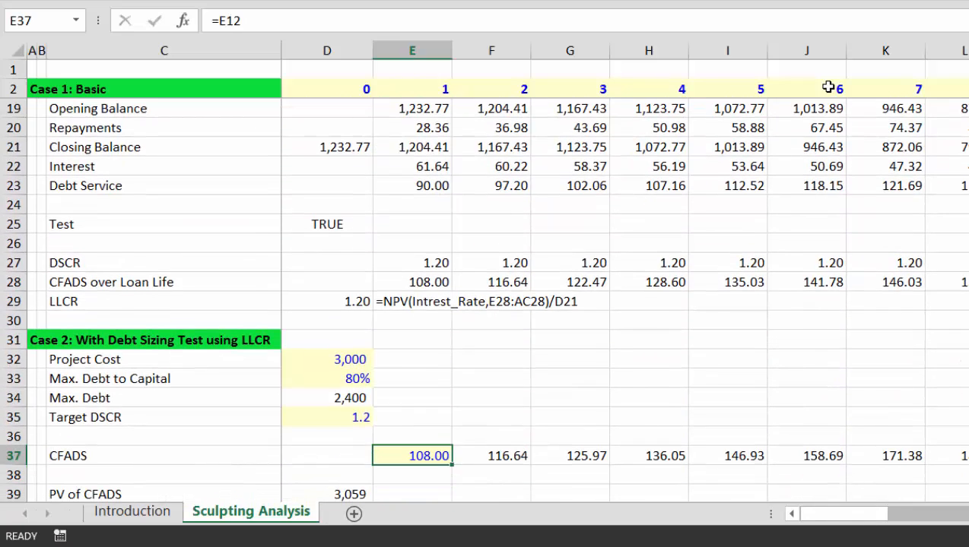
key(ctrl+shift+r)
key(Left)
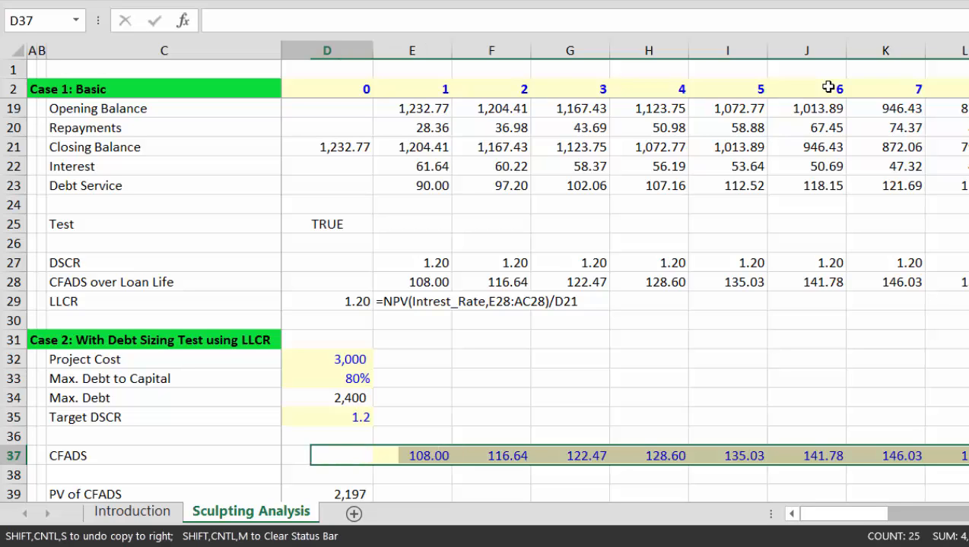
key(Left)
key(ctrl+shift+a)
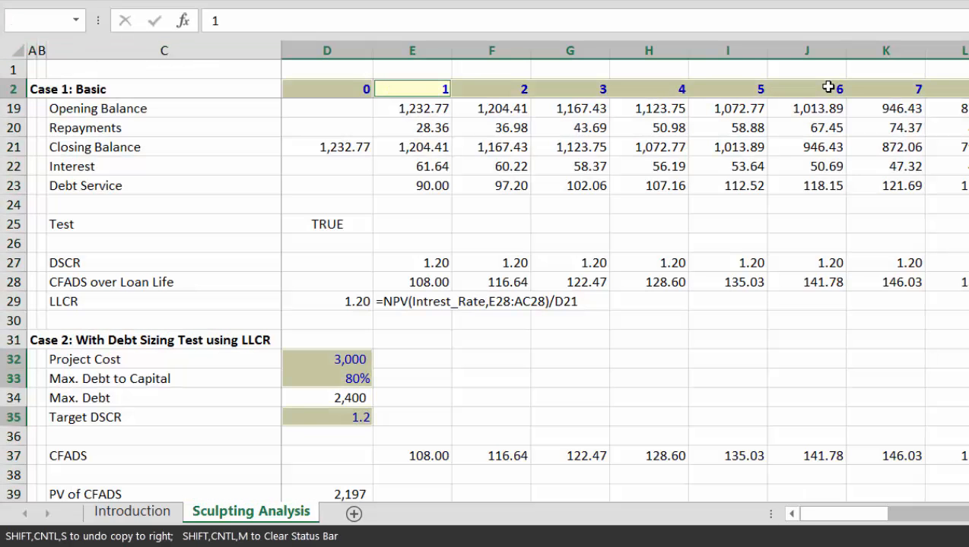
key(Down)
key(Down)
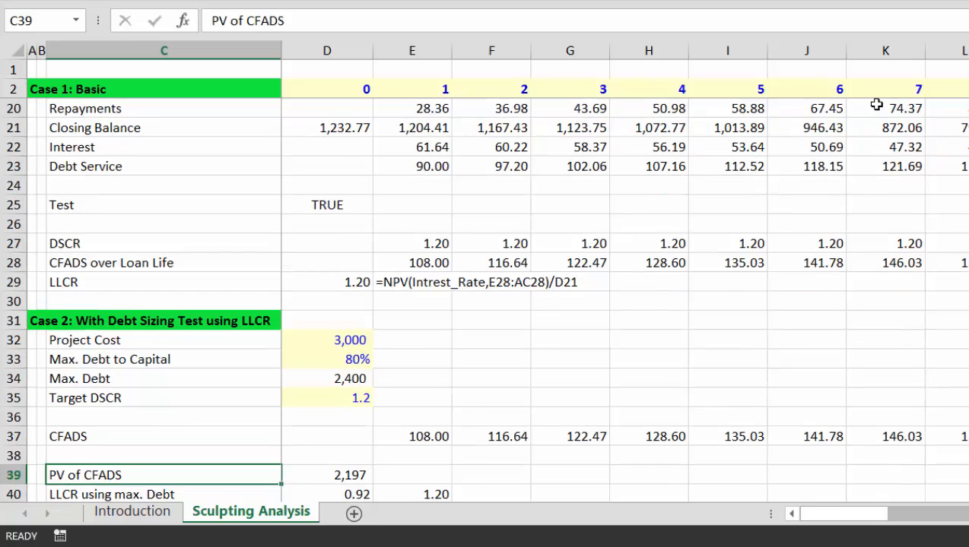
Step: Start a formula in the PV of CFADS value cell, then cancel it
key(Down)
key(Down)
key(Down)
key(Down)
key(Down)
key(Down)
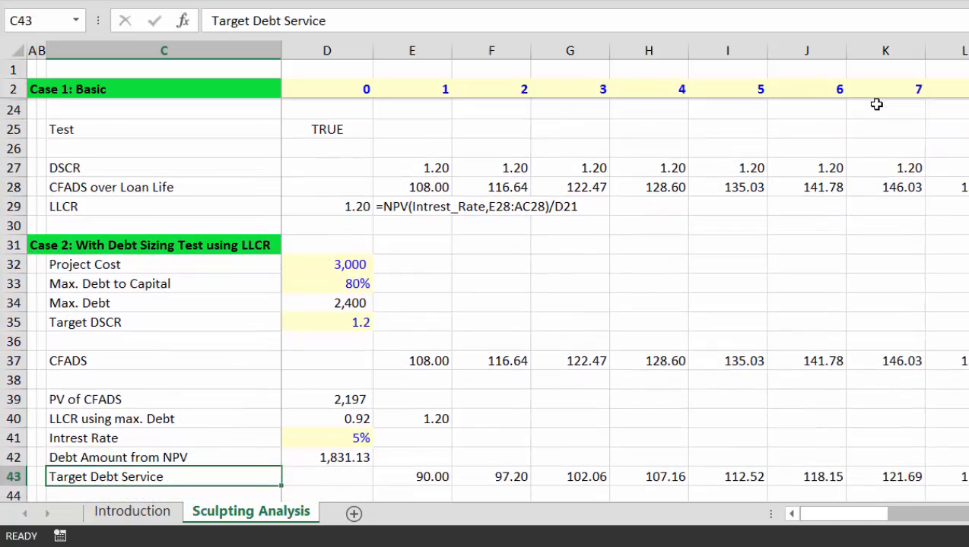
key(Up)
key(Up)
key(Up)
key(Up)
key(Up)
key(Up)
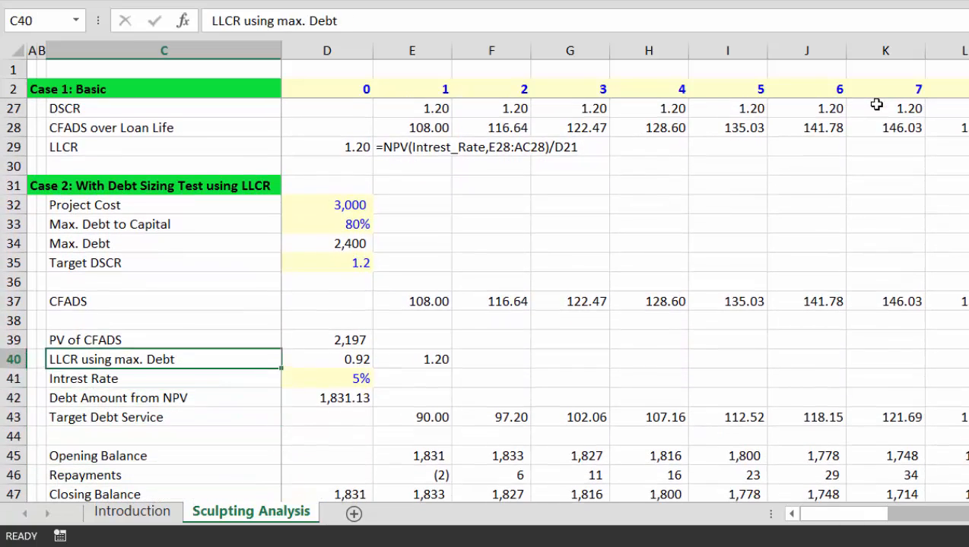
key(Right)
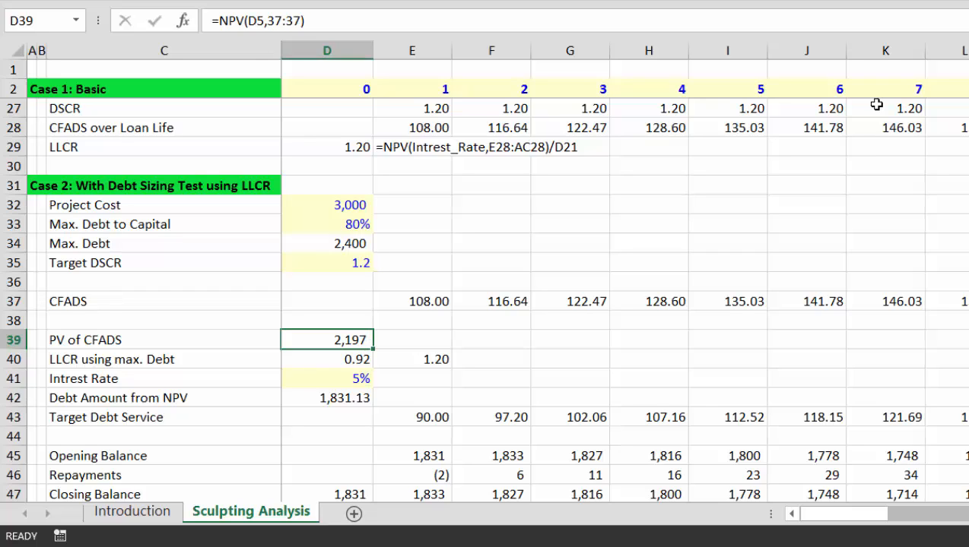
text(=)
key(Escape)
Step: Start a formula in period 1 of the empty row 38, then cancel it
key(Up)
key(Up)
key(Right)
key(Down)
key(Left)
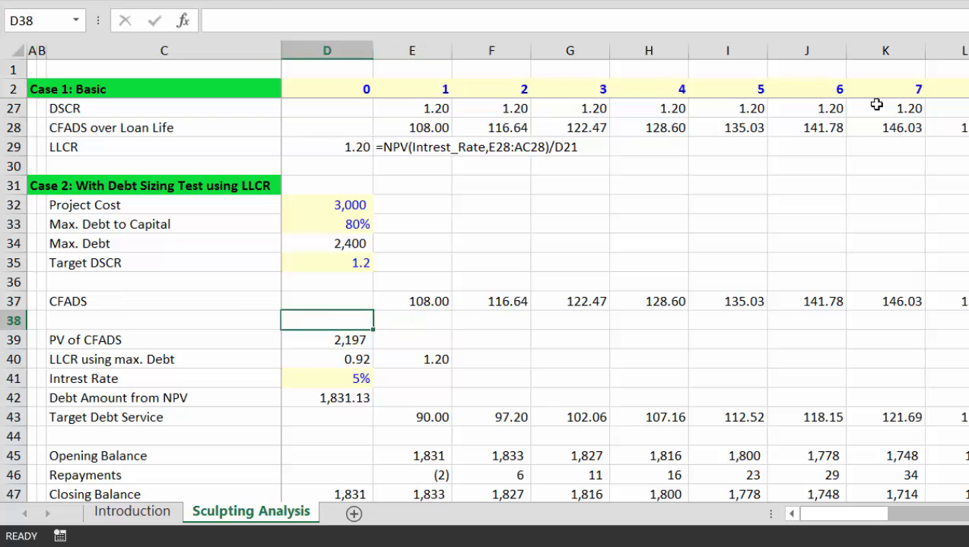
key(Left)
key(Down)
key(Right)
key(Right)
key(Up)
text(=)
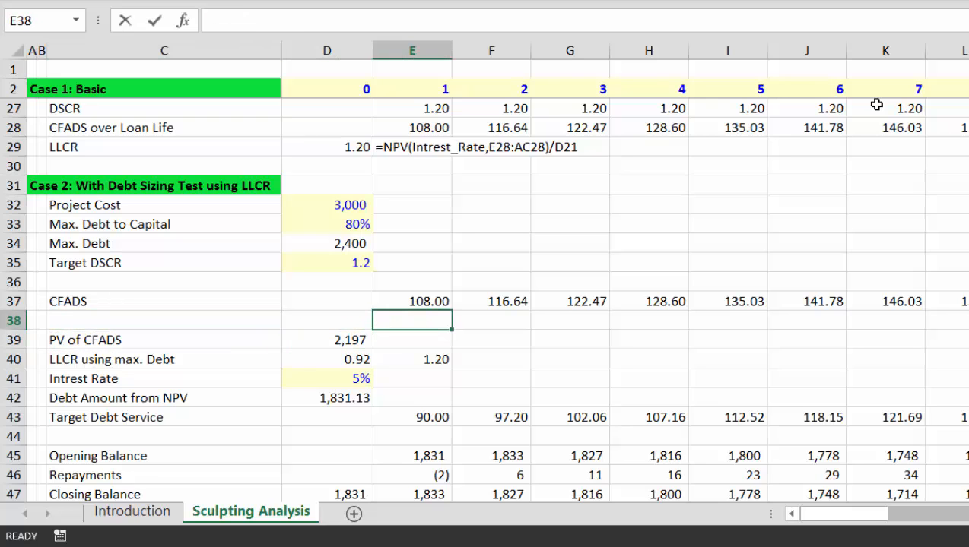
key(Left)
key(Escape)
Step: Label the new row 38 'Debt Switch'
key(Left)
key(Left)
key(Left)
key(Right)
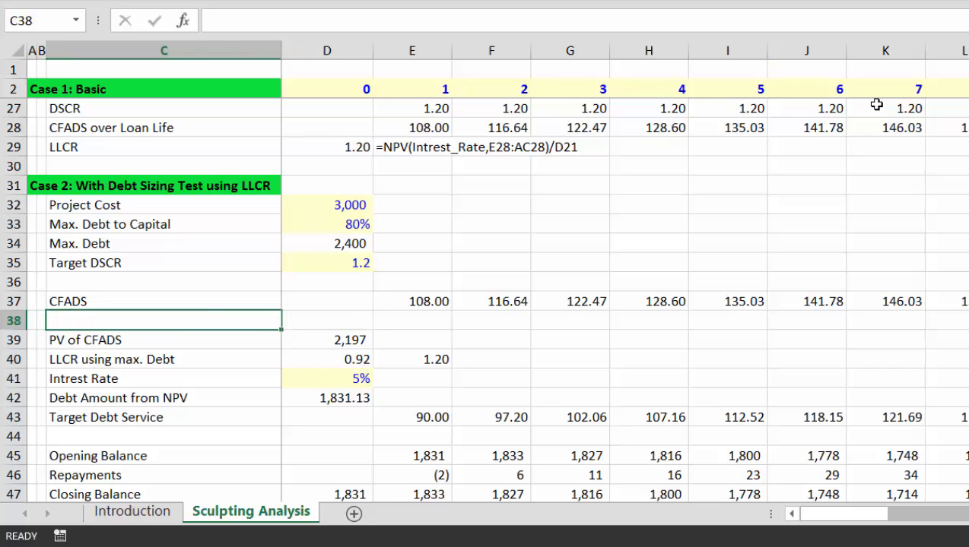
text(D)
text(ebt Swit)
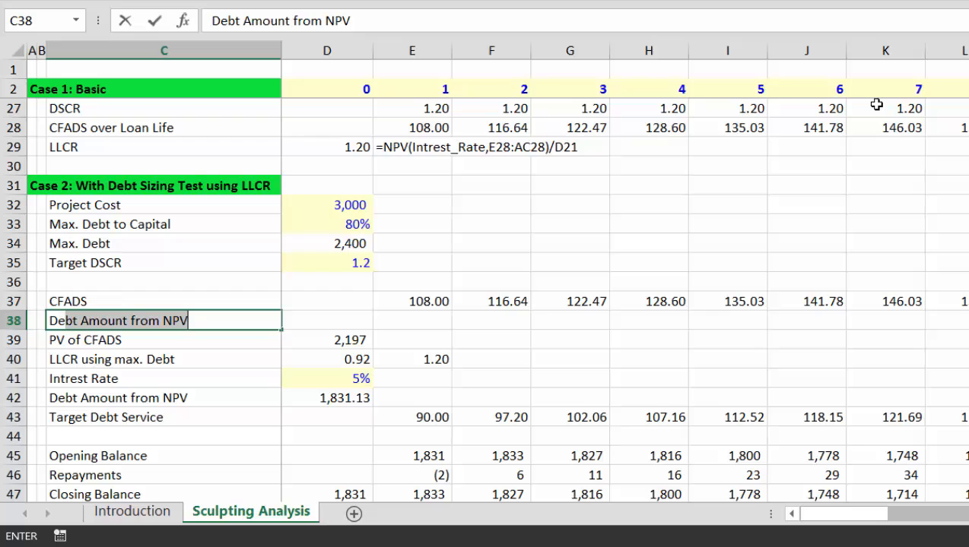
text(ch)
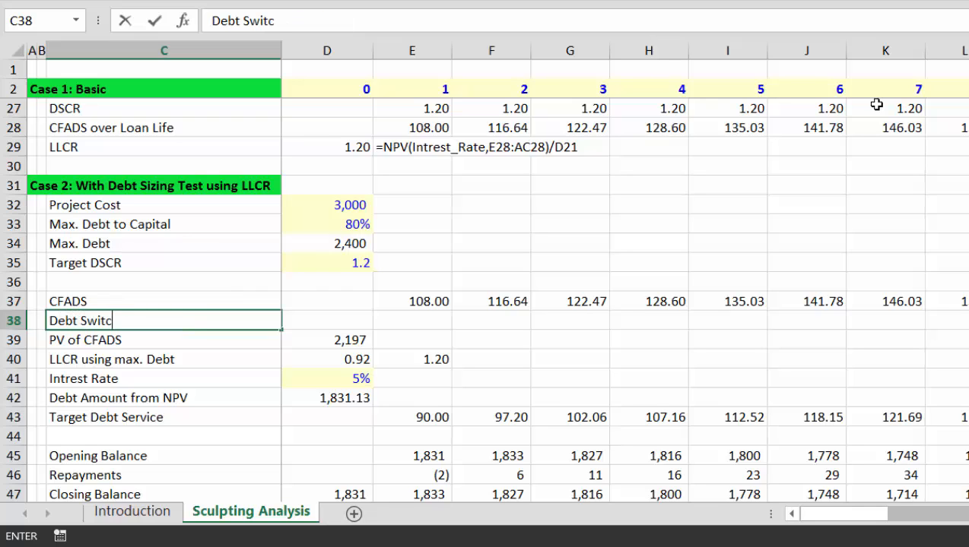
key(Return)
Step: Link Debt Switch to the Case 1 Debt Period Switch in E14 across all periods, showing TRUE
key(Up)
key(Right)
key(Right)
text(=)
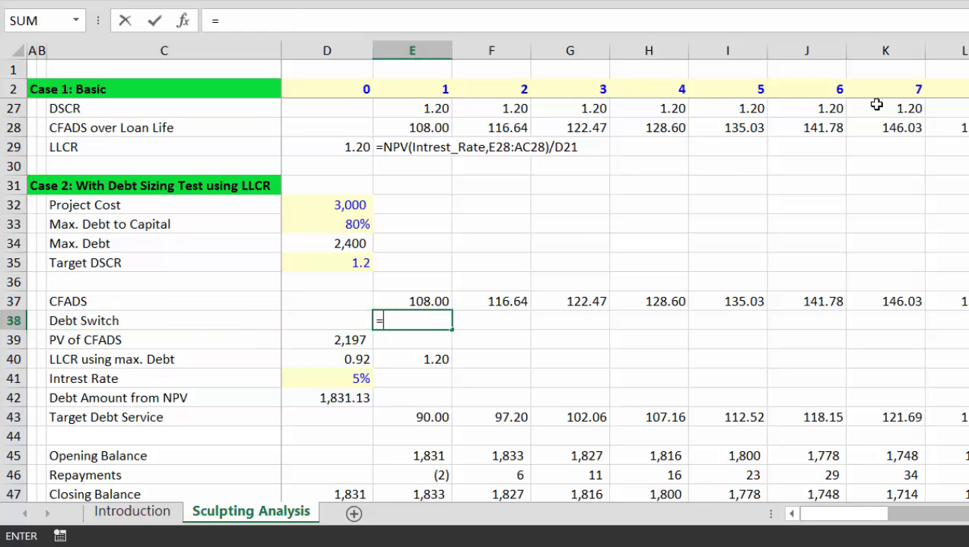
key(Up)
key(Up)
key(Up)
key(Up)
key(Up)
key(Up)
key(Up)
key(Up)
key(Up)
key(Up)
key(Up)
key(Up)
key(Up)
key(Up)
key(Up)
key(Up)
key(Up)
key(Up)
key(Up)
key(Up)
key(Up)
key(Up)
key(Up)
key(Up)
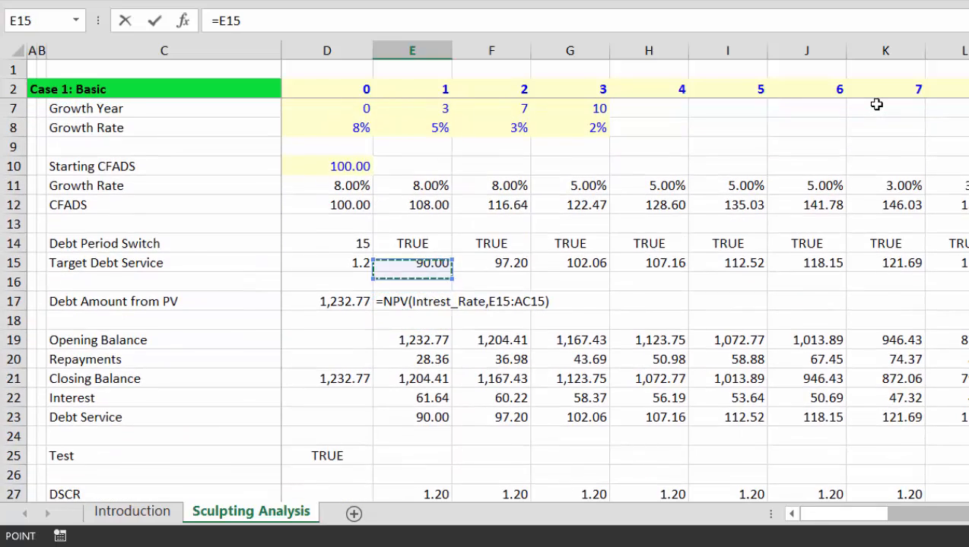
key(Return)
key(Up)
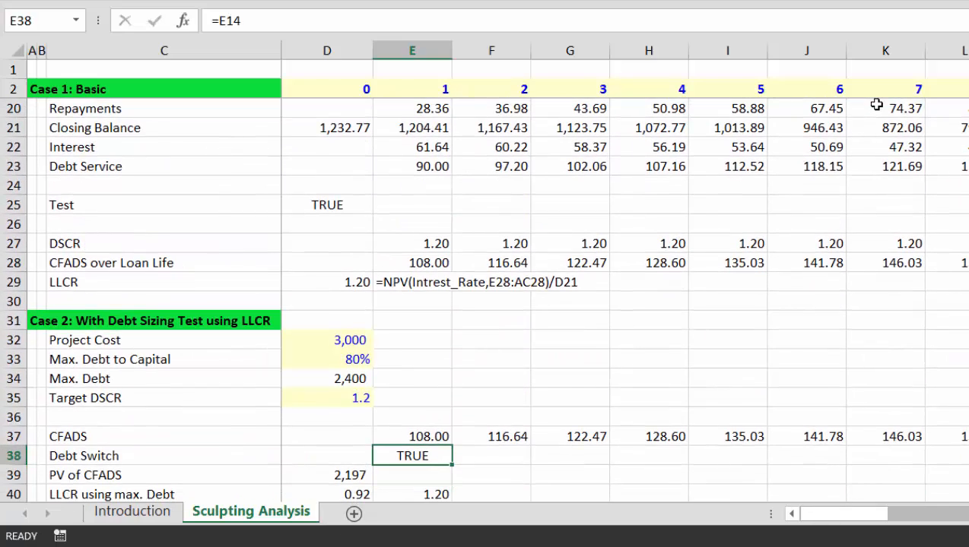
key(ctrl+shift+r)
key(Down)
key(Down)
key(Down)
key(Down)
key(Up)
key(Up)
key(Up)
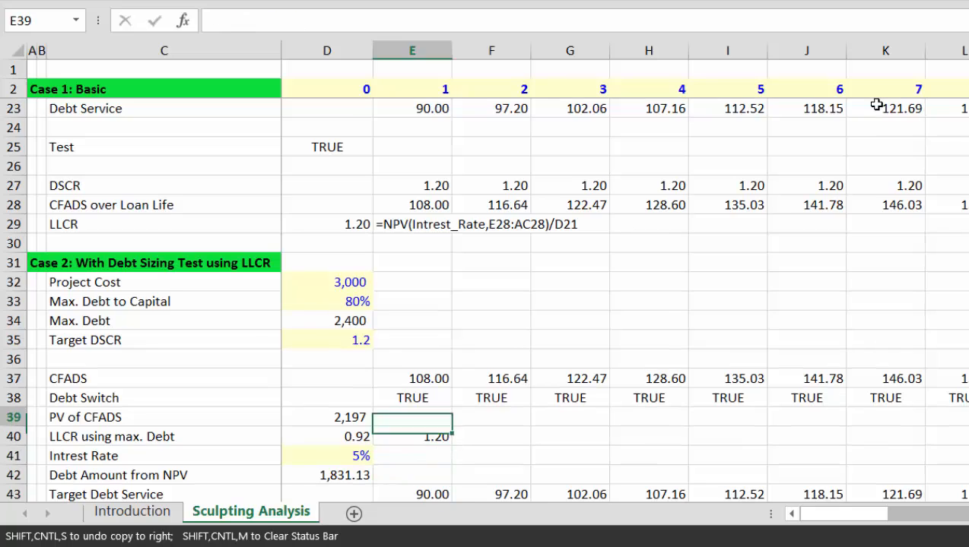
Step: Inspect the PV of CFADS formula and the interest rate input below it
key(Left)
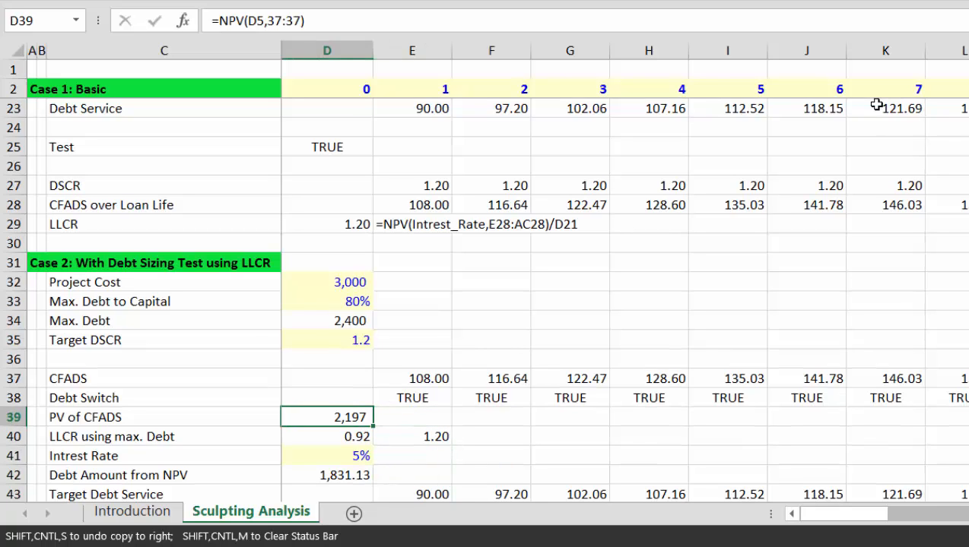
key(Down)
key(Down)
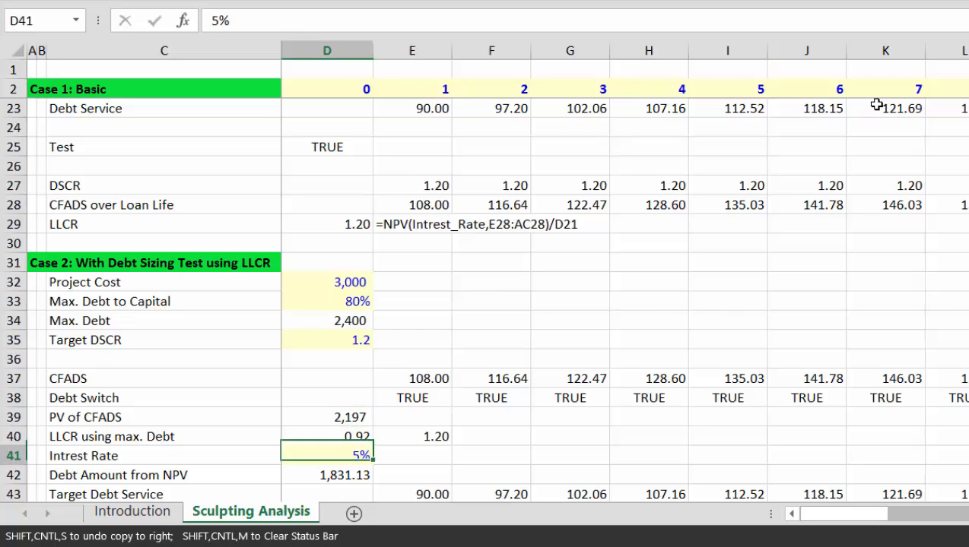
key(Up)
key(Up)
key(Up)
key(Down)
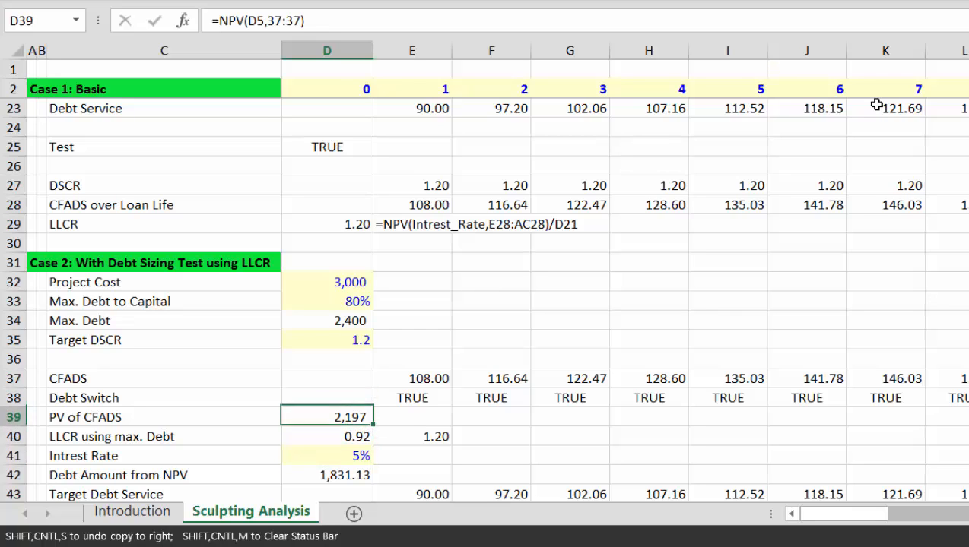
Step: Insert a blank row above PV of CFADS, then delete it again
key(shift+space)
key(ctrl+shift+plus)
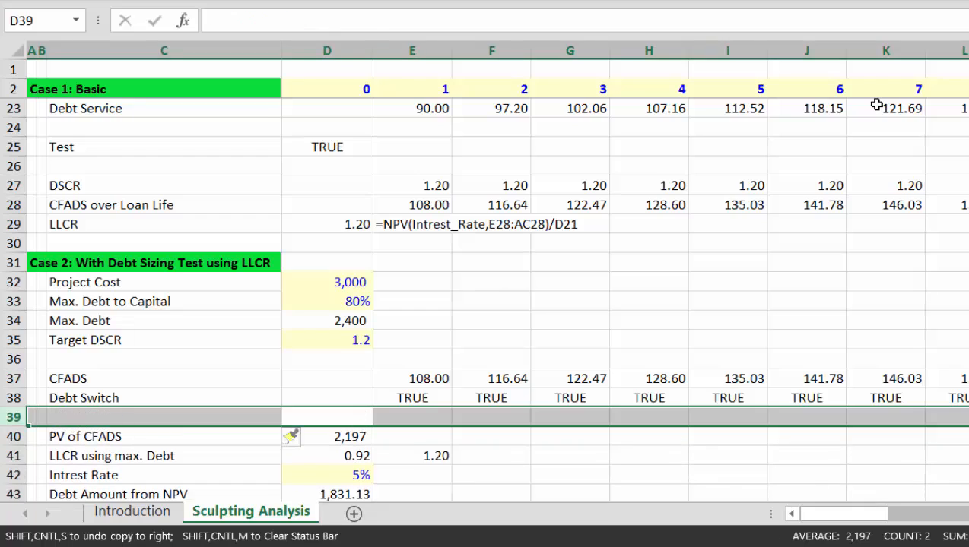
key(Left)
key(Left)
key(Right)
text(CFADS)
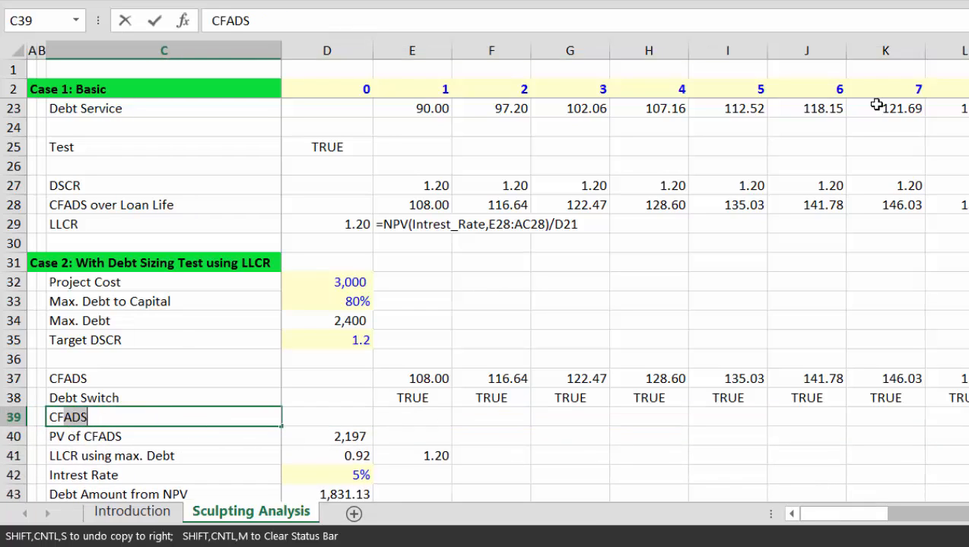
key(Escape)
key(Left)
key(shift+space)
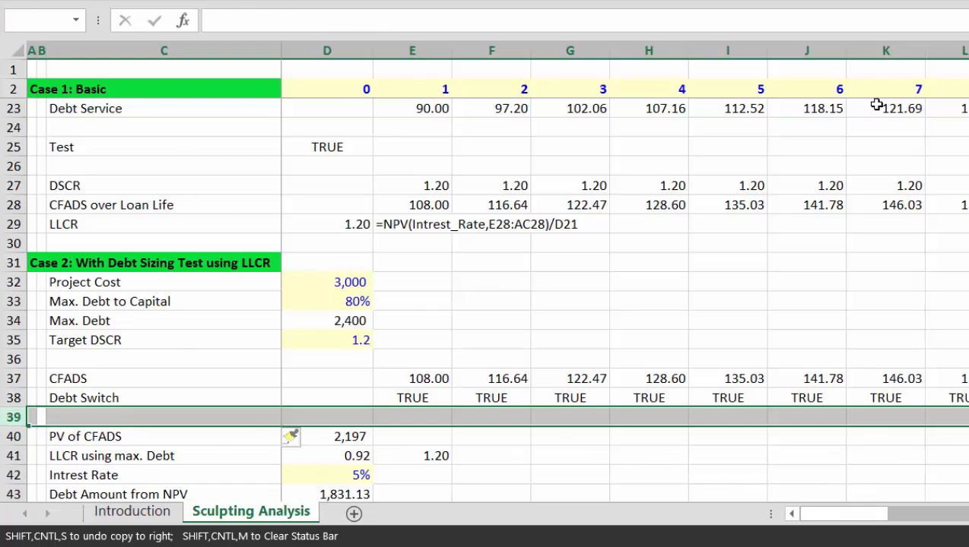
key(ctrl+minus)
key(Right)
key(Right)
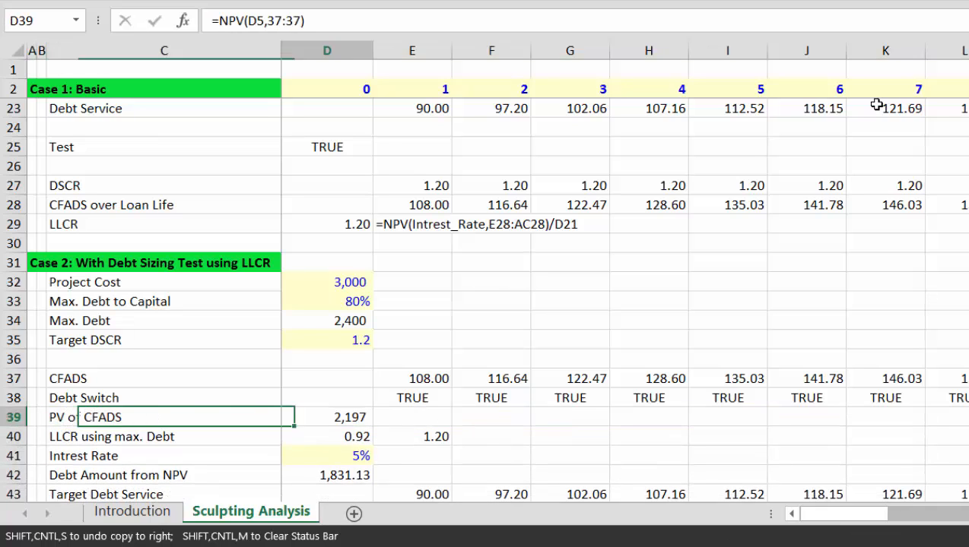
key(Right)
Step: Begin the PV of CFADS NPV using Intrest_Rate as the rate and CFADS E37:AC37
key(Left)
text(=npv()
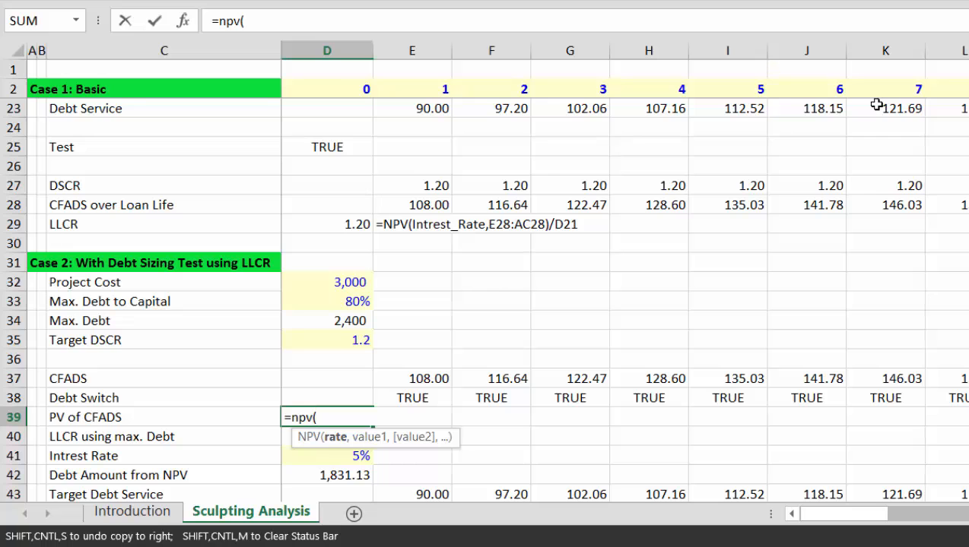
key(Up)
key(Page_Up)
key(Page_Up)
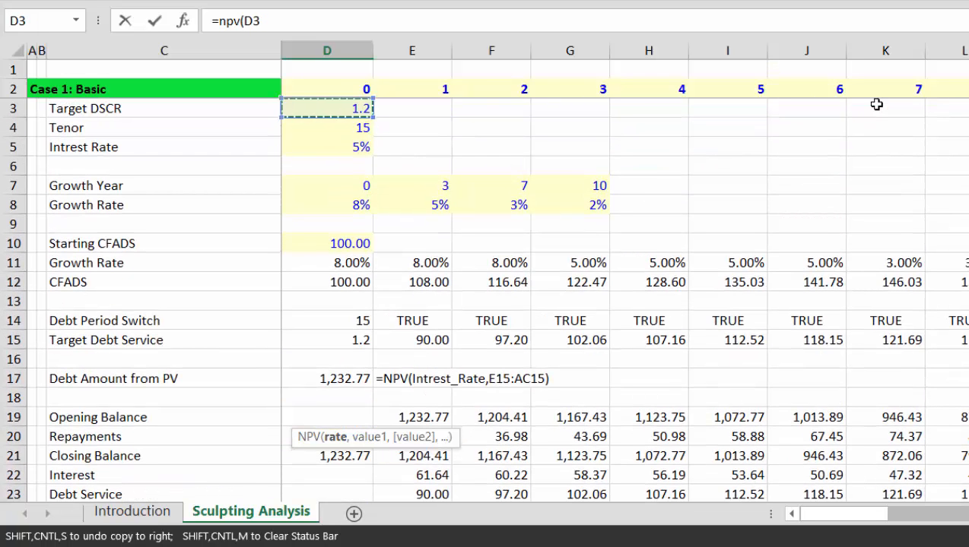
key(Up)
key(Down)
key(Down)
key(Down)
key(Down)
key(Up)
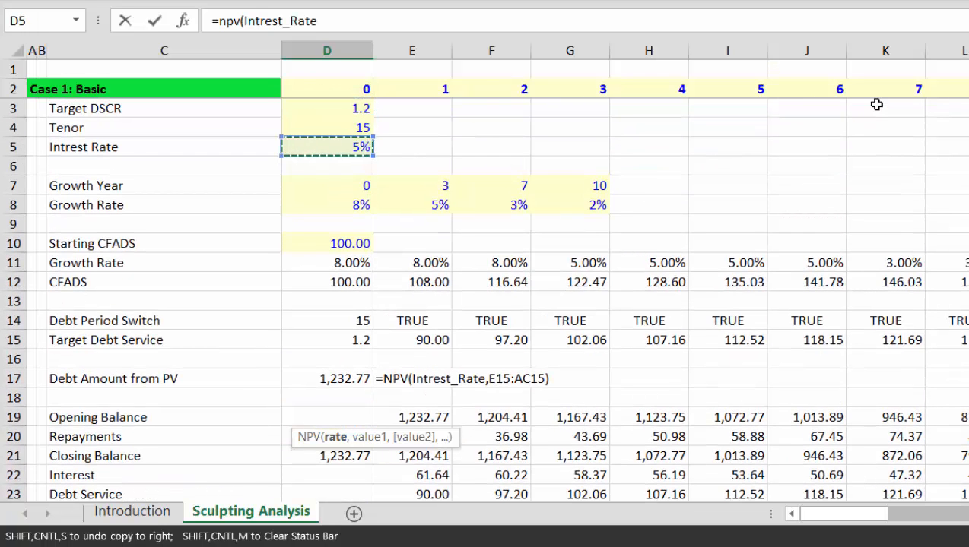
text(,)
key(Up)
key(Up)
key(Up)
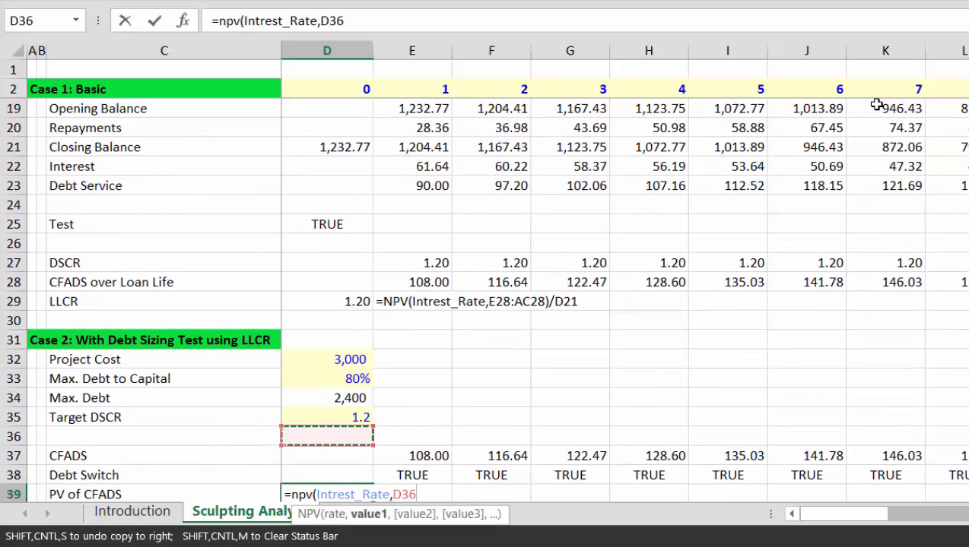
key(Down)
key(Right)
key(ctrl+shift+Right)
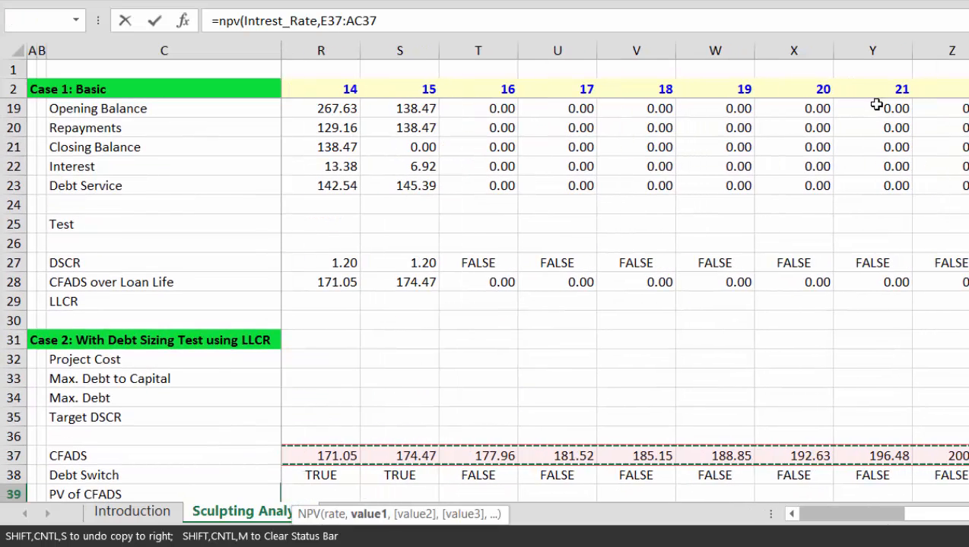
Step: Multiply CFADS by Debt Switch E38:AC38 and commit it as an array formula, giving 1,479
text(*)
key(Left)
key(Up)
key(Right)
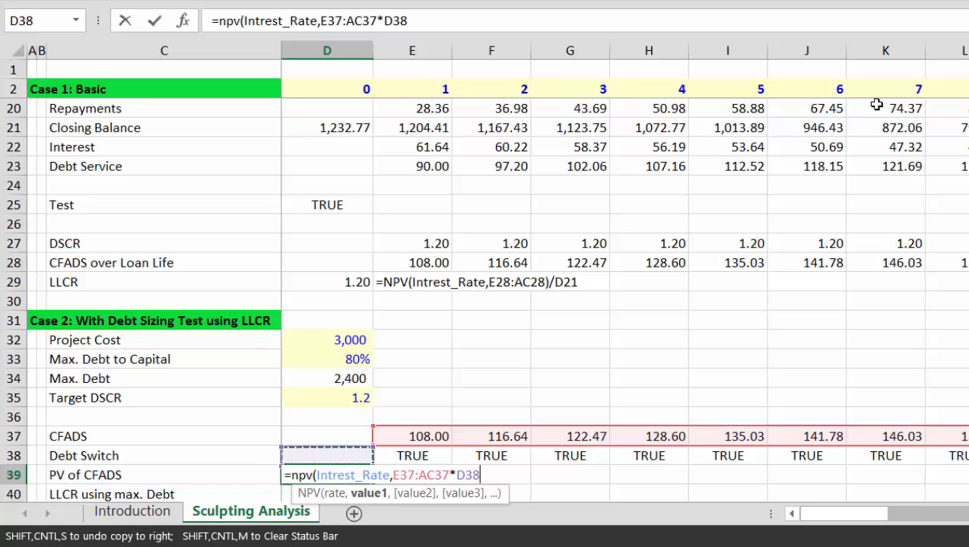
key(Right)
key(ctrl+shift+Right)
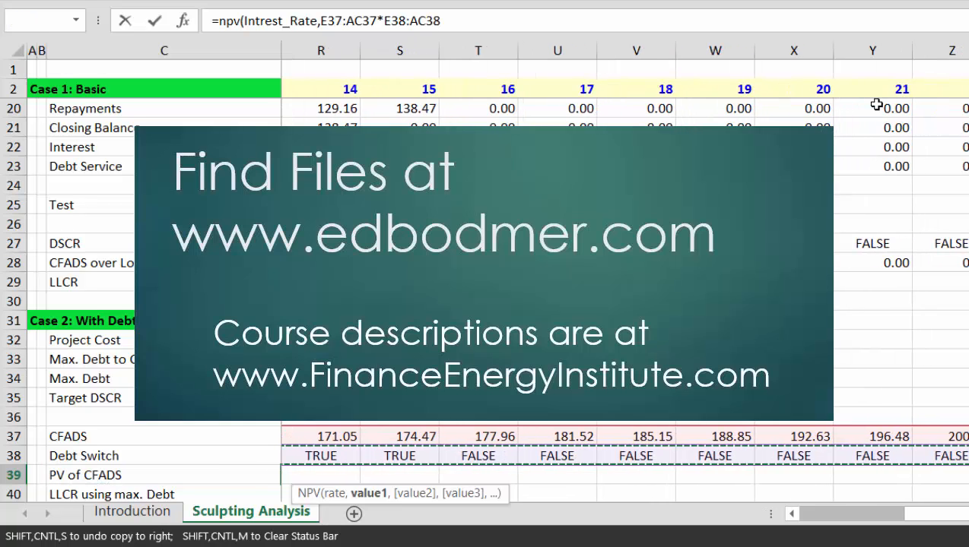
key(ctrl+shift+Return)
key(Left)
Step: Check the updated LLCR using max. Debt of 0.62 and return to the PV of CFADS row
key(Right)
key(Right)
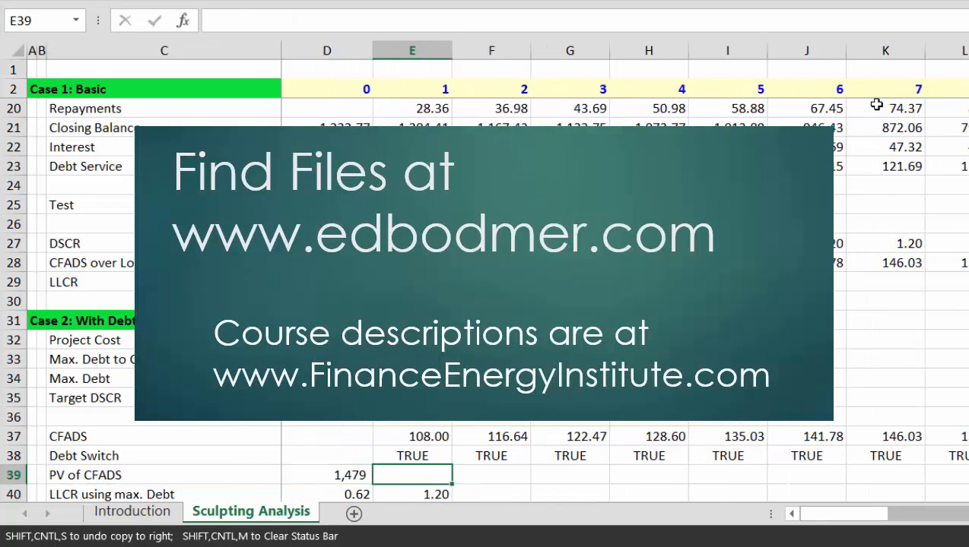
key(Left)
key(Left)
key(Right)
key(Down)
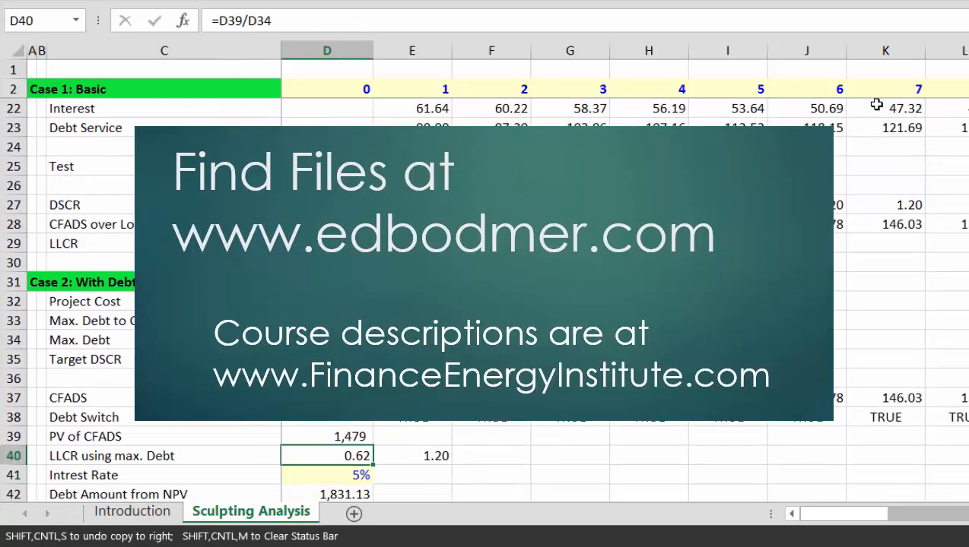
key(Up)
key(Right)
Step: Enter =FORMULATEXT(D39) in E39 to show the PV of CFADS array formula text
text(=f)
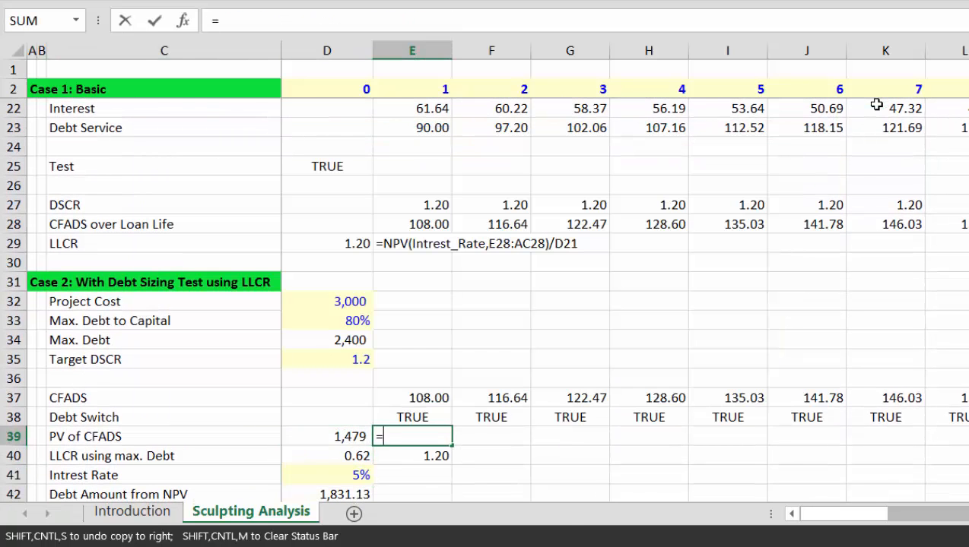
key(Down)
key(Down)
key(Down)
key(Down)
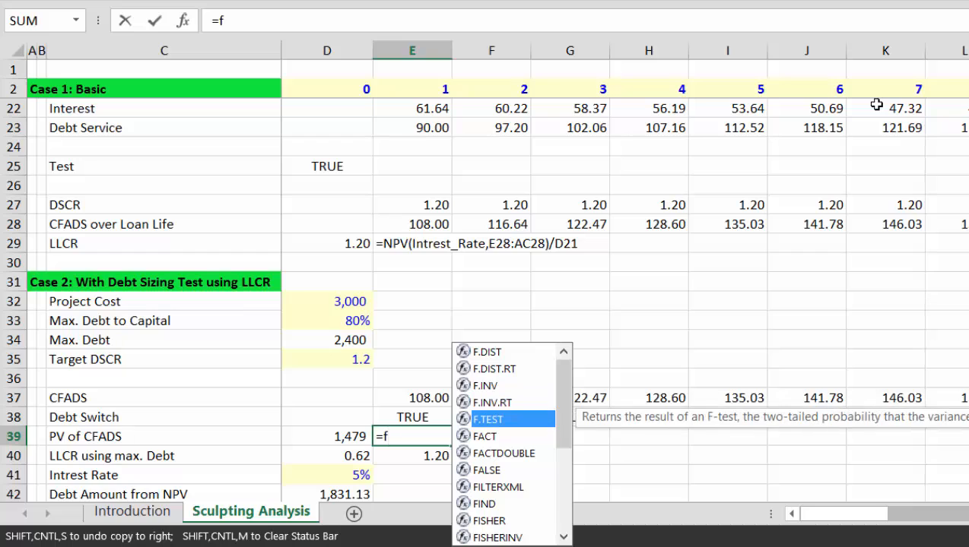
key(BackSpace)
key(BackSpace)
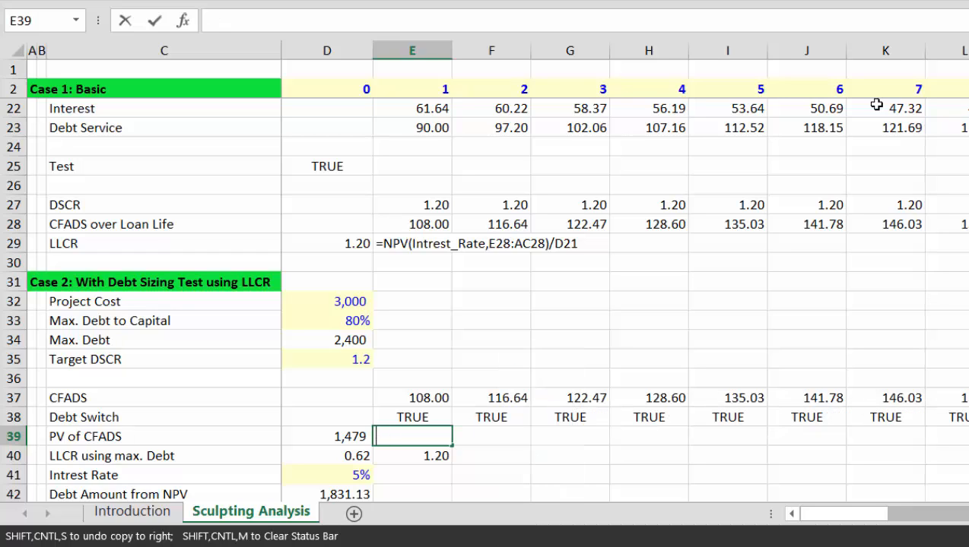
text(=for)
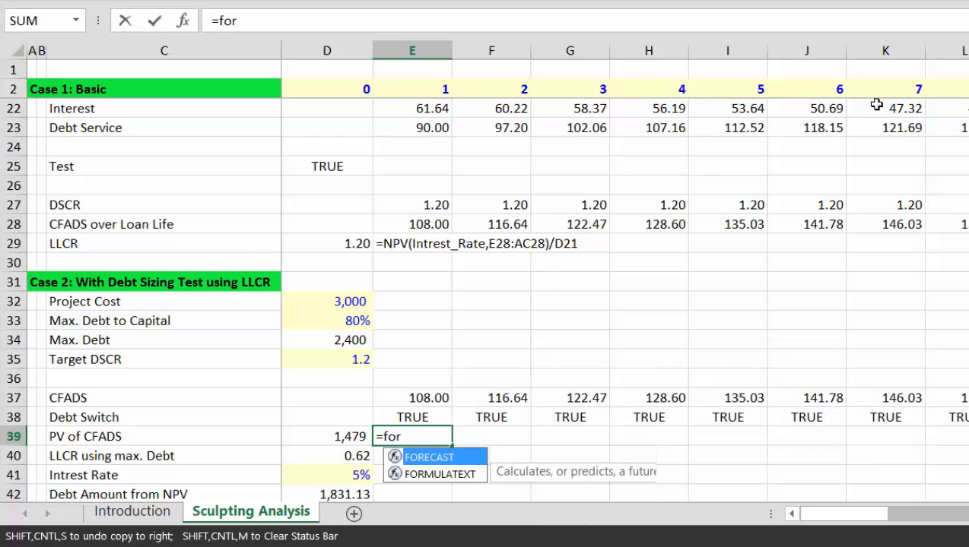
key(Down)
key(Tab)
key(Left)
key(Return)
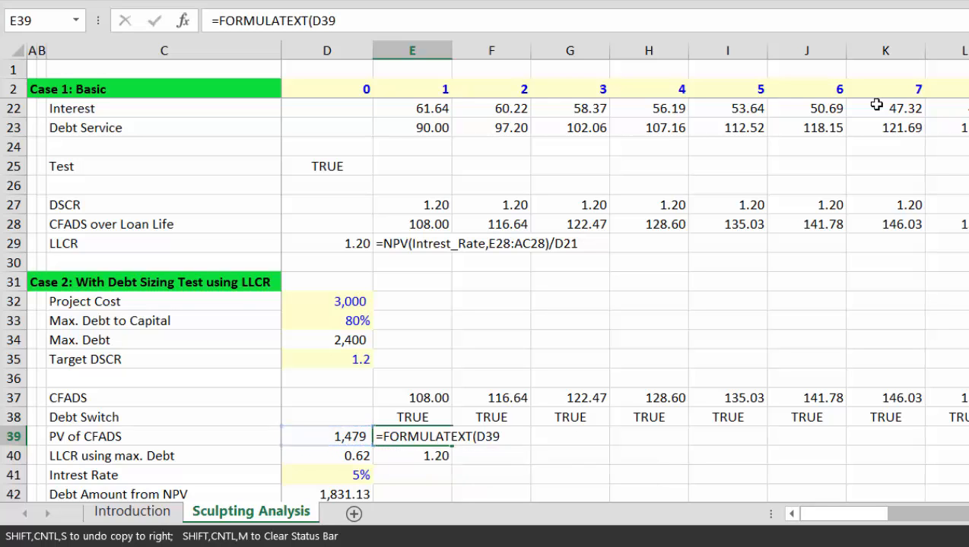
Step: Review the Case 2 rows and go to the LLCR using max. Debt value cell
key(Down)
key(Down)
key(Down)
key(Down)
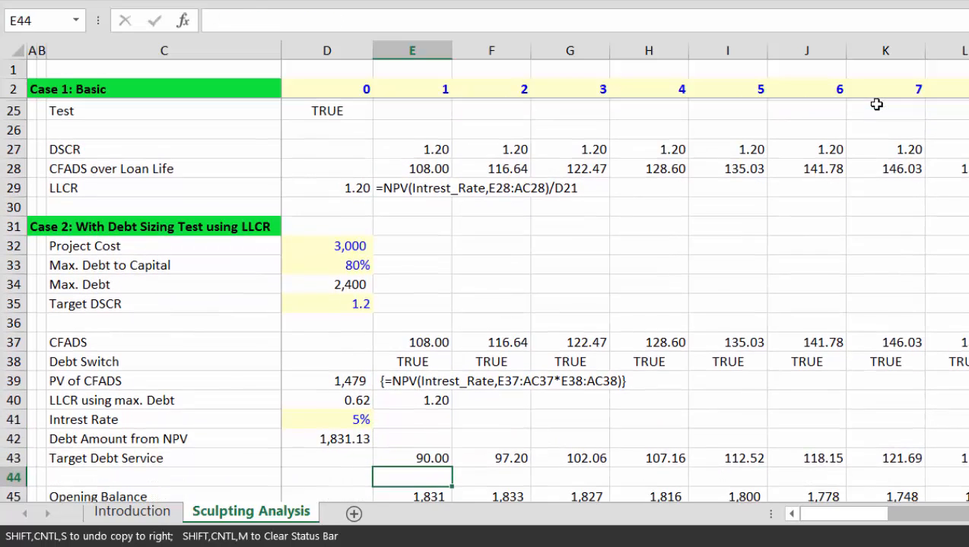
key(Up)
key(Up)
key(Up)
key(Up)
key(Up)
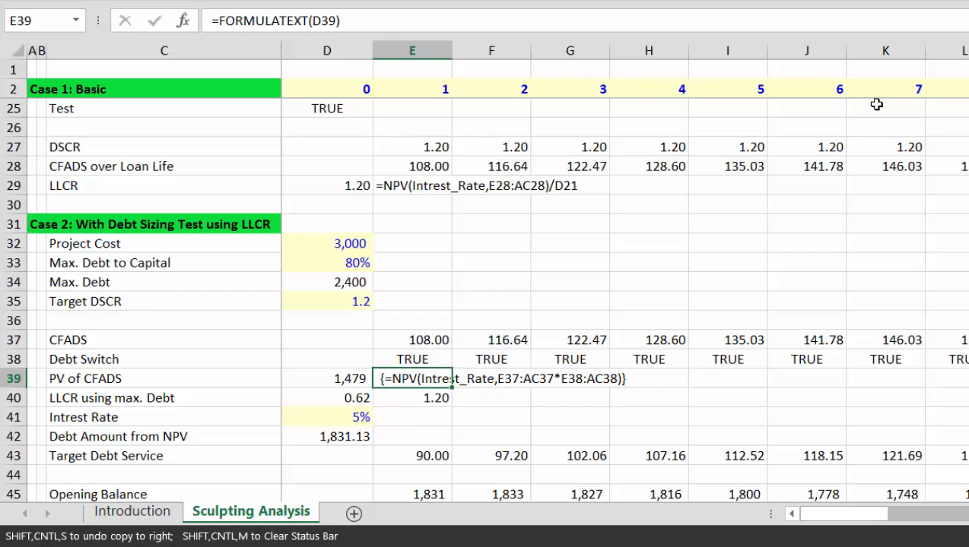
key(Down)
key(Left)
key(Left)
key(Right)
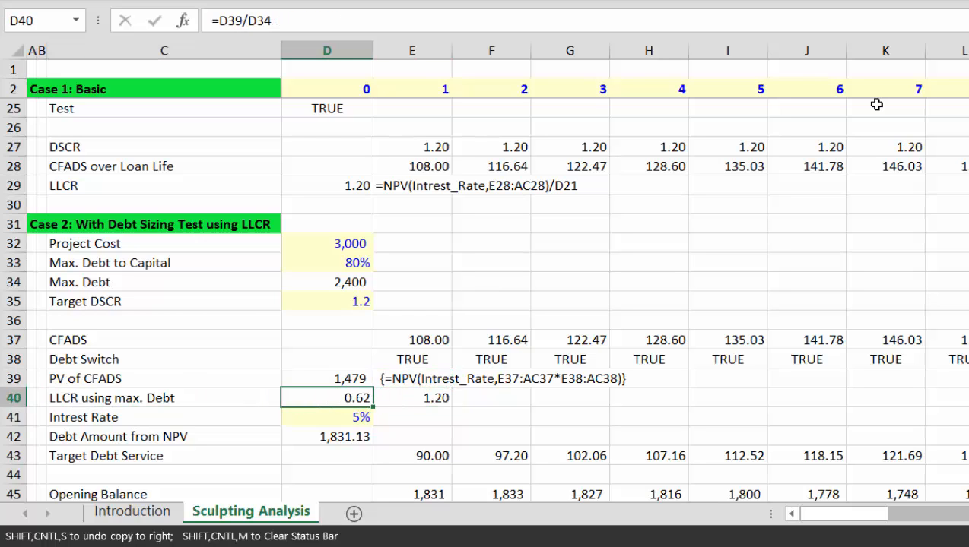
Step: Enter =D39/D34 in D40 so LLCR using max. Debt shows 0.62
text(=)
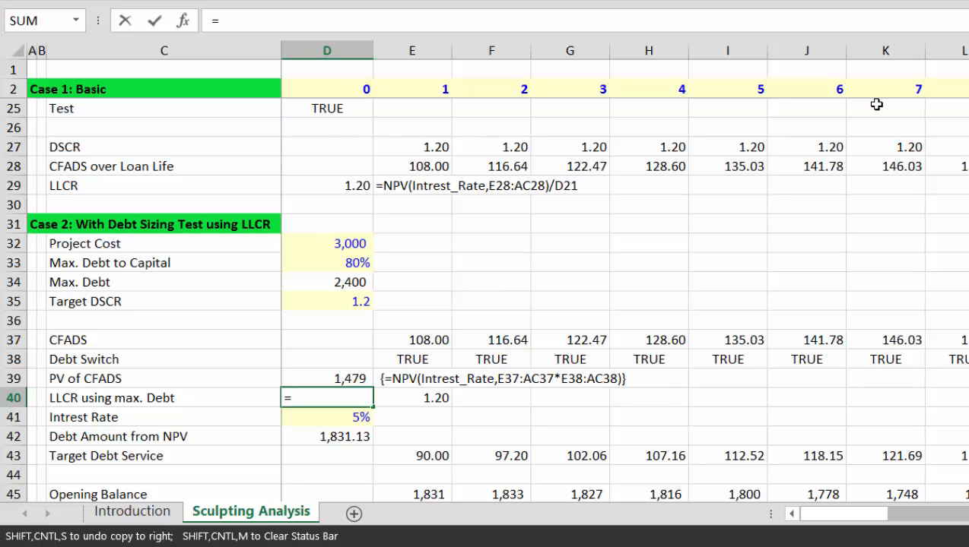
key(Up)
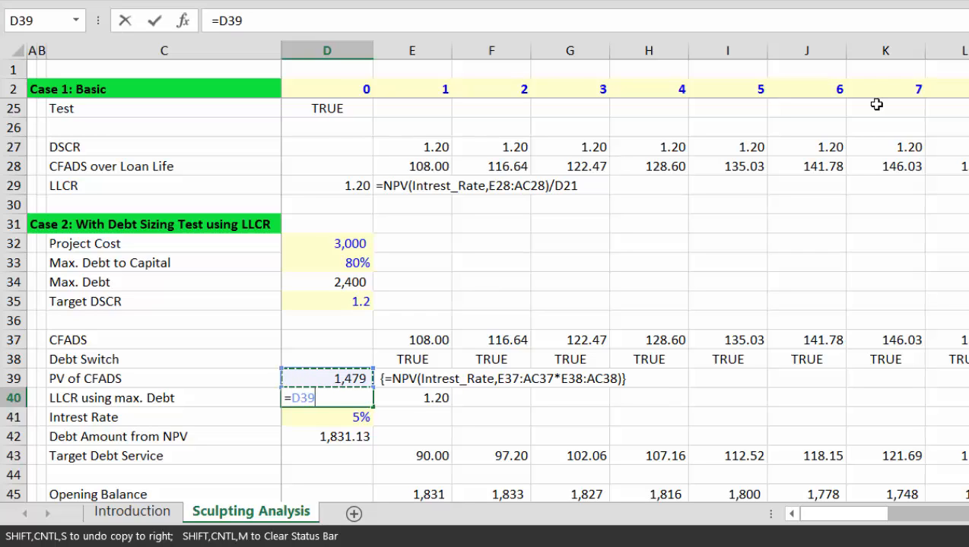
text(/)
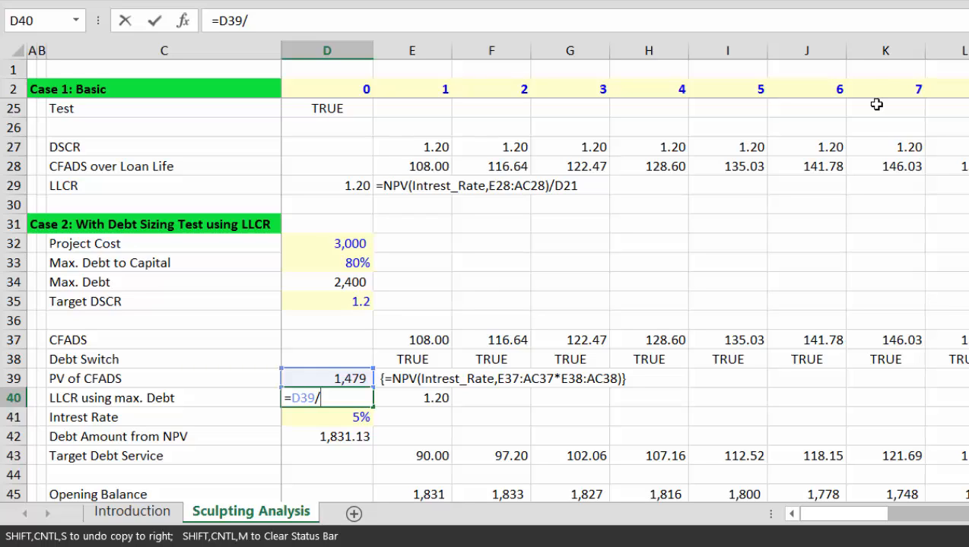
key(Up)
key(Up)
key(Up)
key(Up)
key(Up)
key(Up)
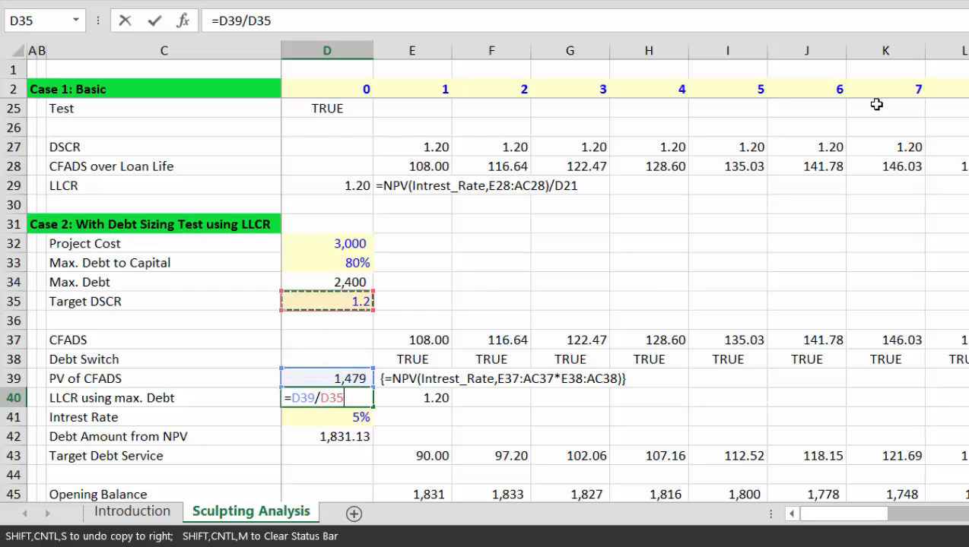
key(Return)
key(Up)
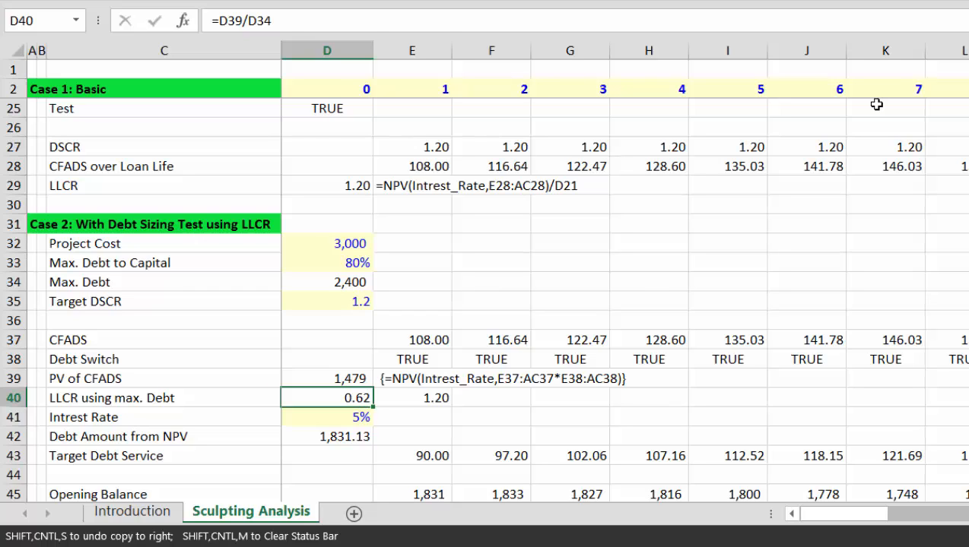
Step: Review the PV of CFADS formula, the Case 2 inputs and the LLCR formula
key(Up)
key(Left)
key(Left)
key(Right)
key(Right)
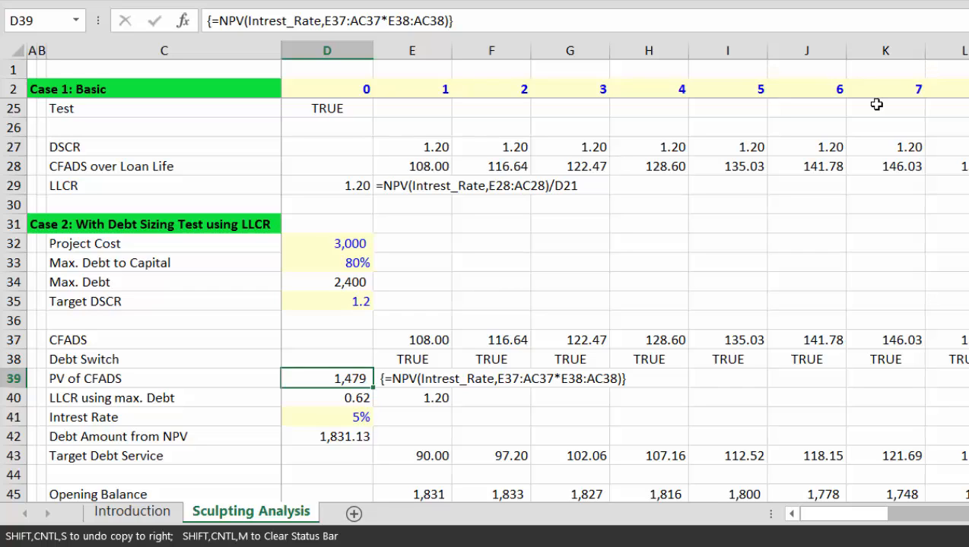
key(Up)
key(Up)
key(Up)
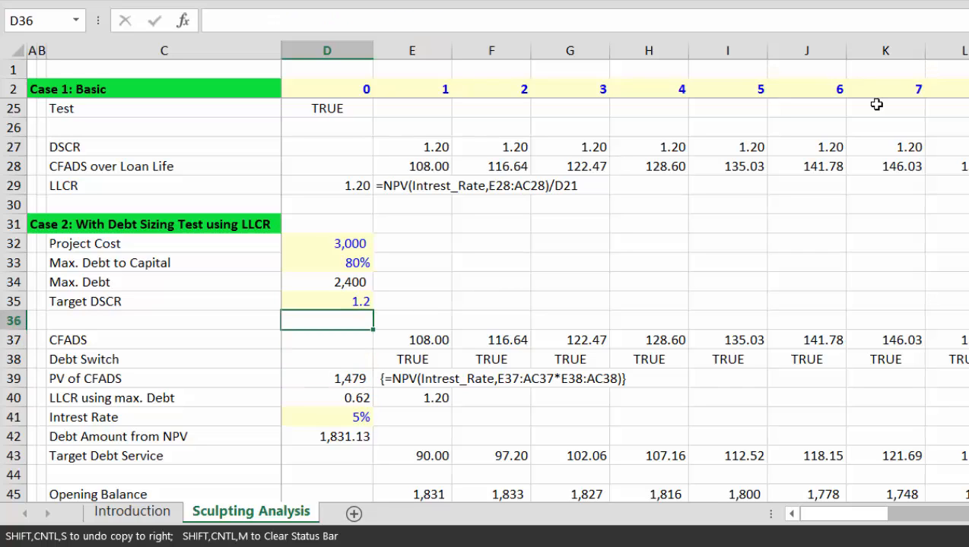
key(Down)
key(Down)
key(Down)
key(Up)
key(Up)
key(Up)
key(Down)
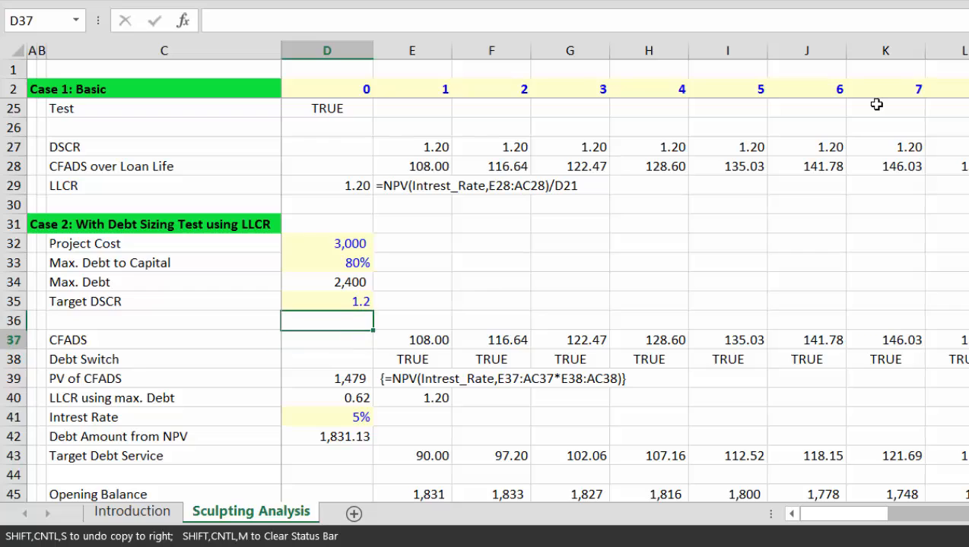
key(Down)
key(Down)
key(Down)
key(Up)
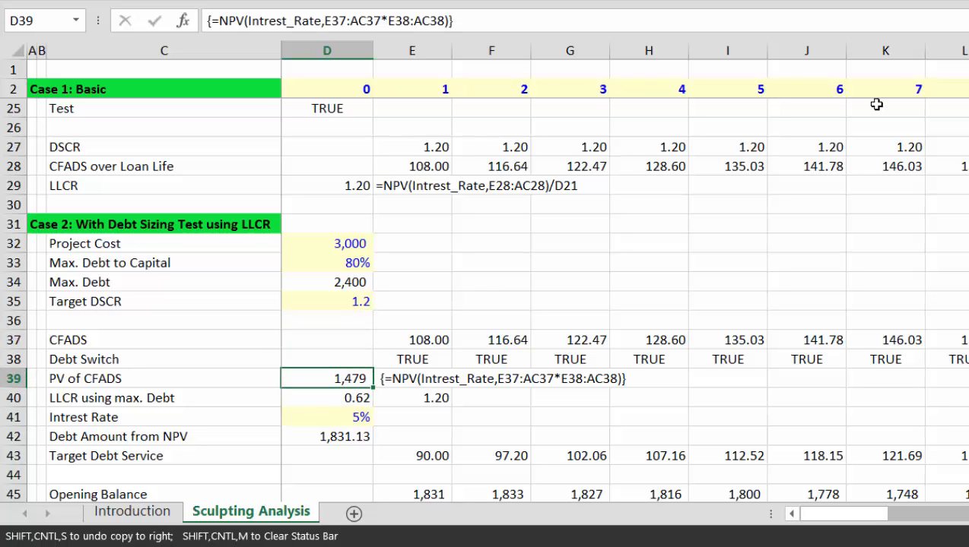
key(Down)
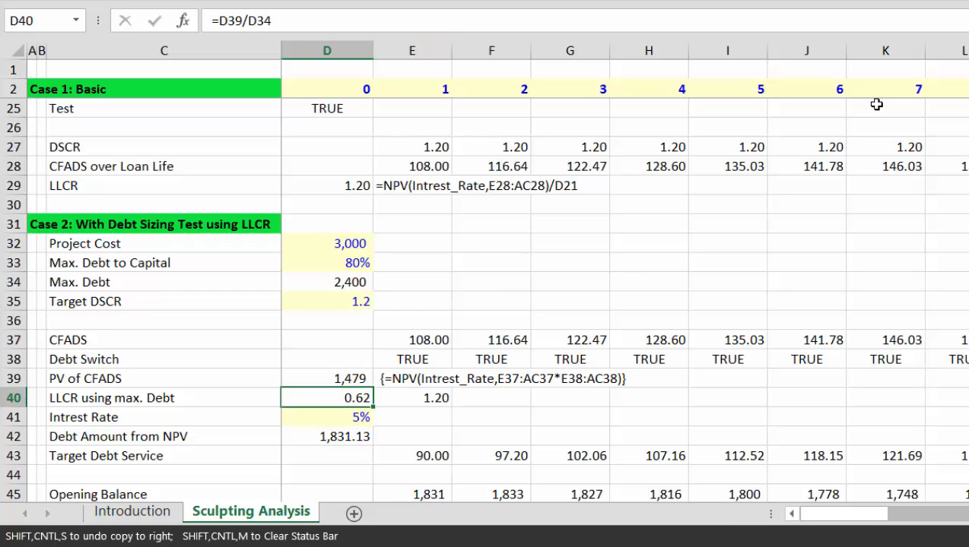
Step: Move up past the Target DSCR input to the Case 1 inputs
key(Up)
key(Up)
key(Up)
key(Up)
key(Up)
key(Up)
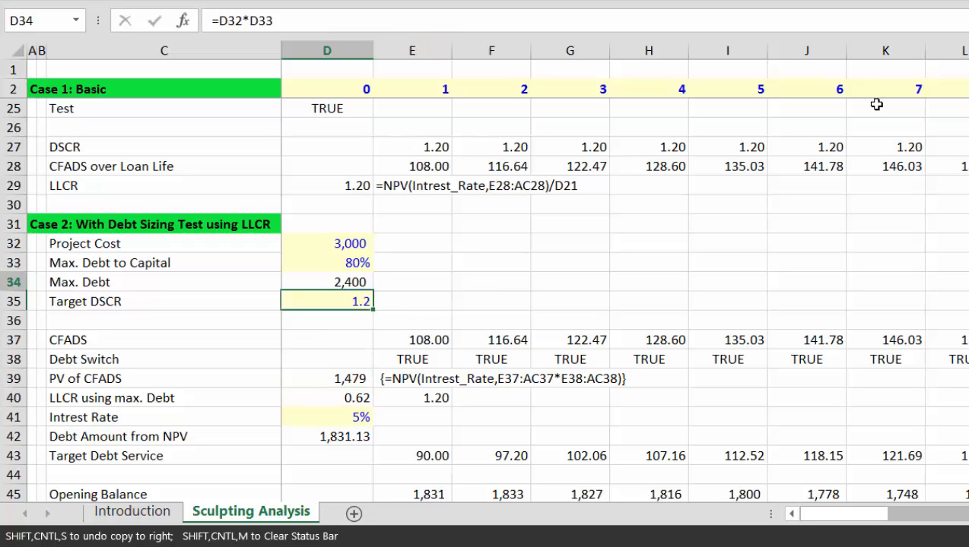
key(Up)
key(Down)
key(Down)
key(Down)
key(Down)
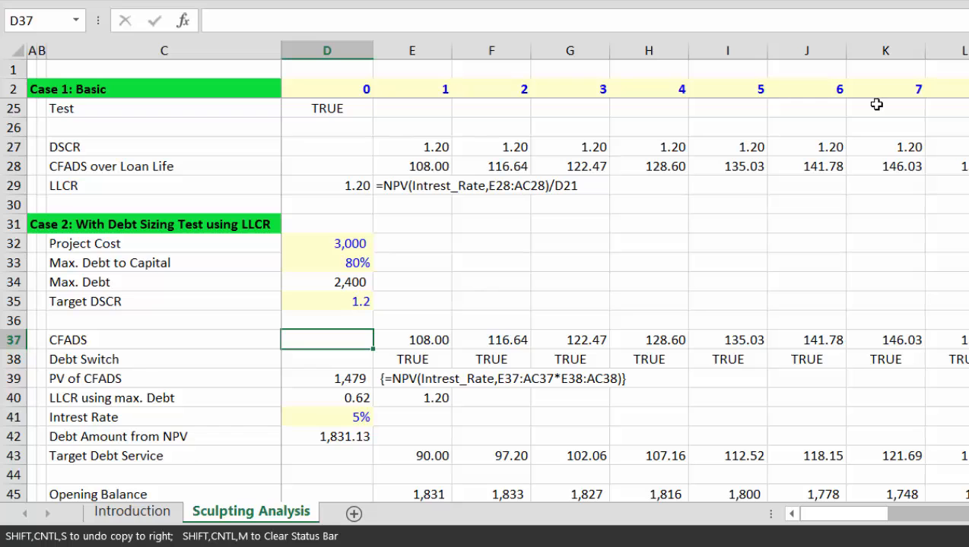
key(Page_Up)
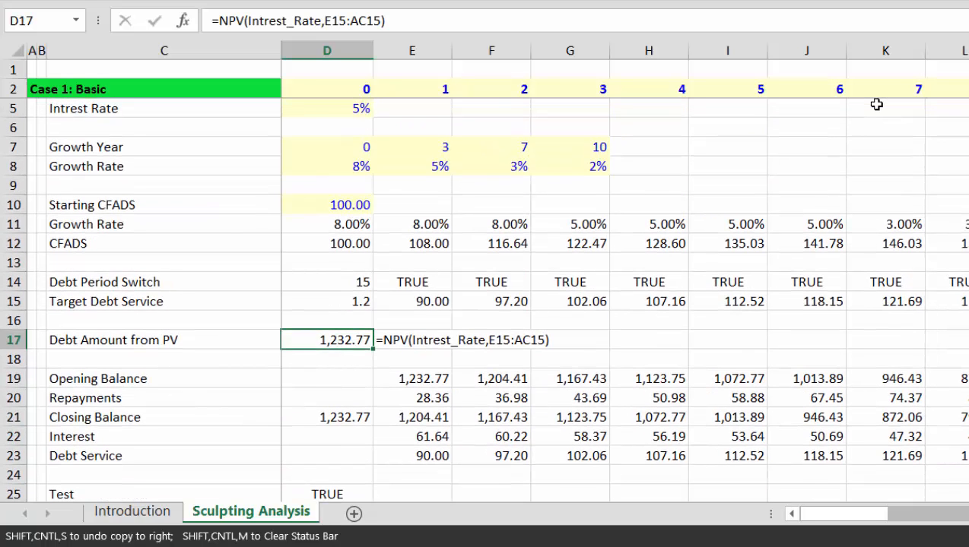
Step: Insert a Spin Button form control in E10 beside Starting CFADS
key(Up)
key(Up)
key(Up)
key(Up)
key(Up)
key(Up)
key(Up)
key(Right)
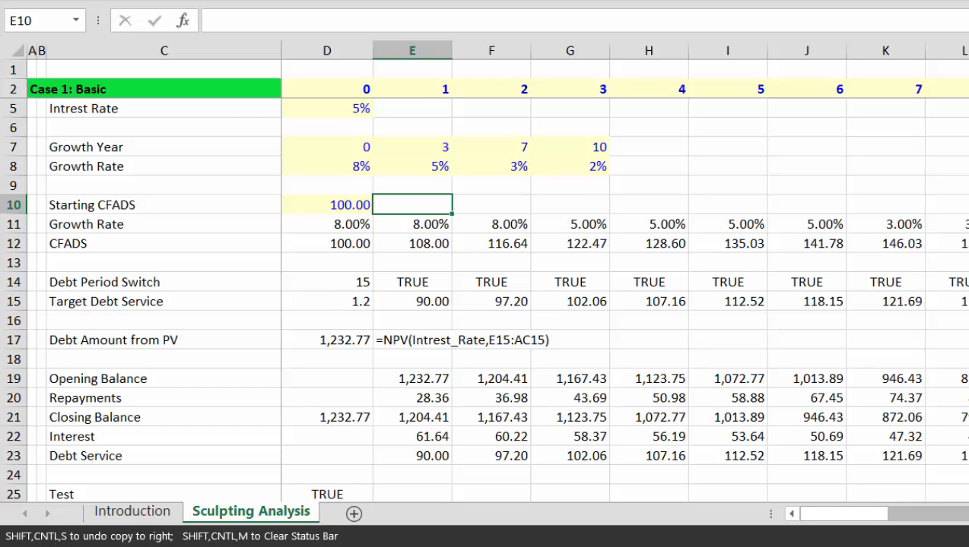
click(362, 1)
click(414, 19)
drag(377, 196, 402, 215)
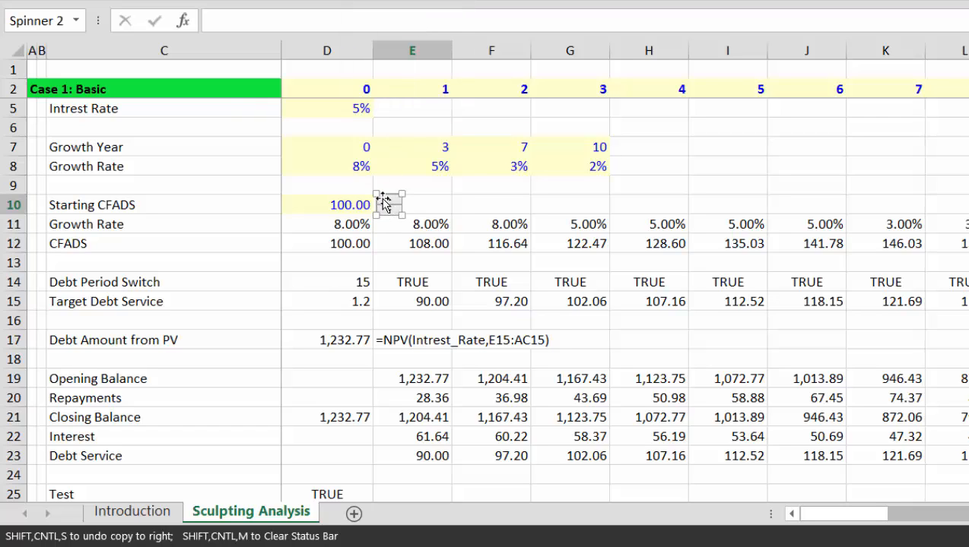
Step: Format the spinner with maximum 500 and cell link $D$10
right_click(384, 204)
click(424, 365)
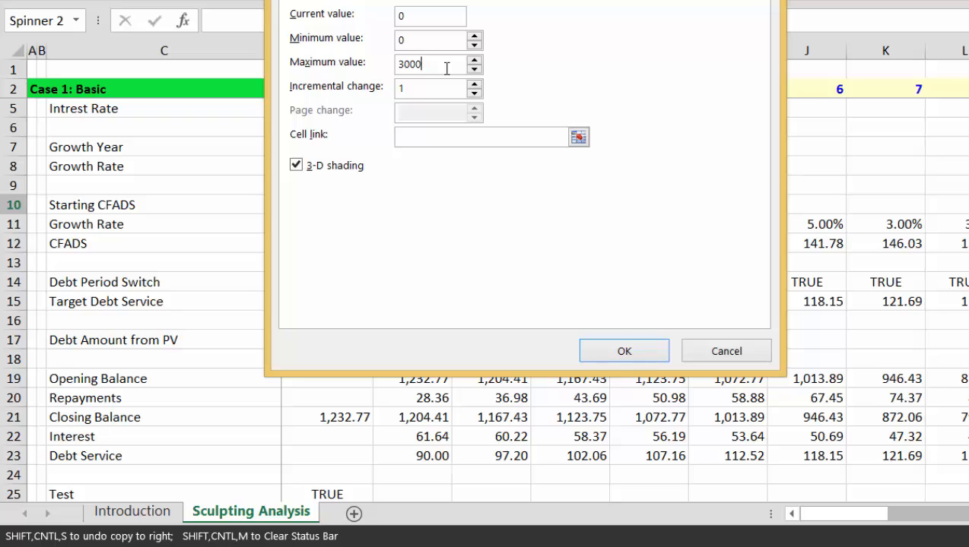
key(BackSpace)
key(BackSpace)
key(BackSpace)
key(BackSpace)
click(578, 137)
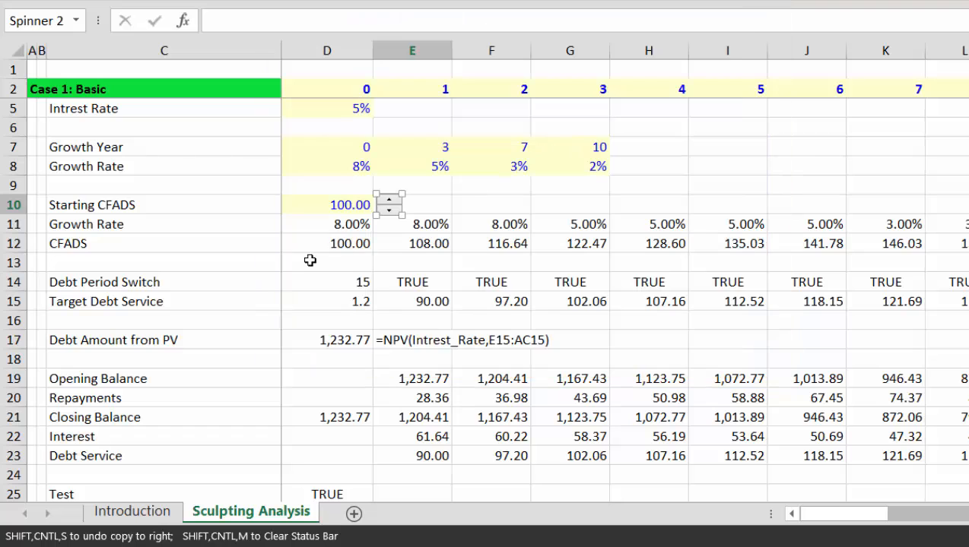
click(132, 512)
click(242, 516)
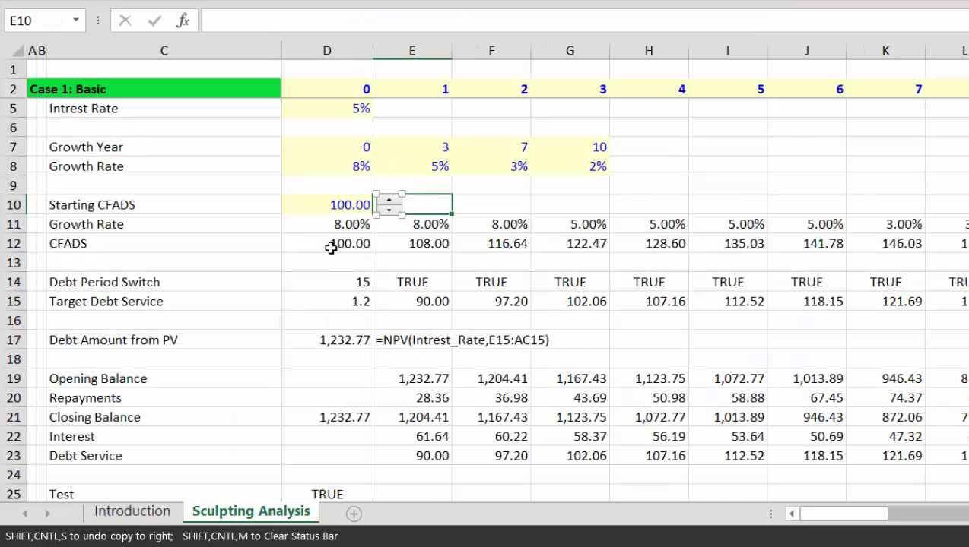
click(341, 212)
key(Return)
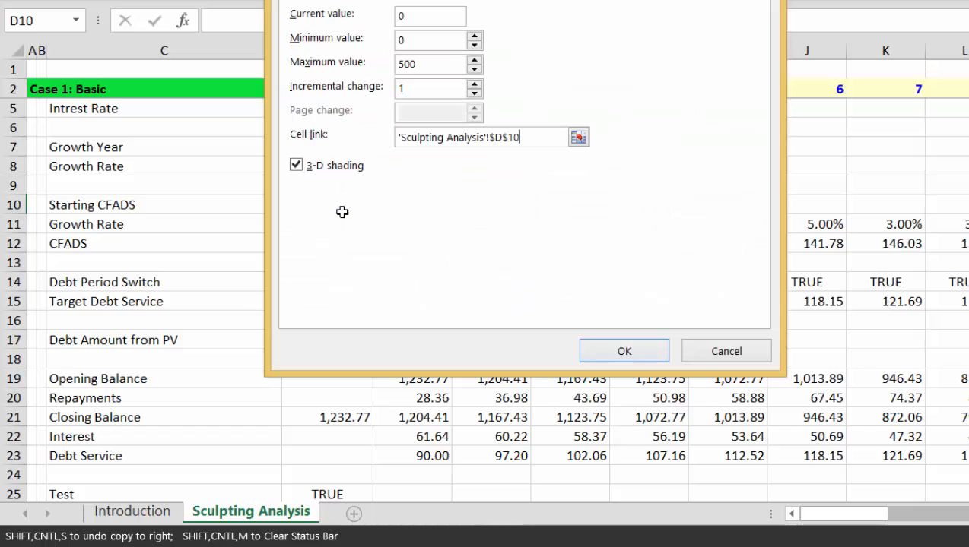
click(624, 351)
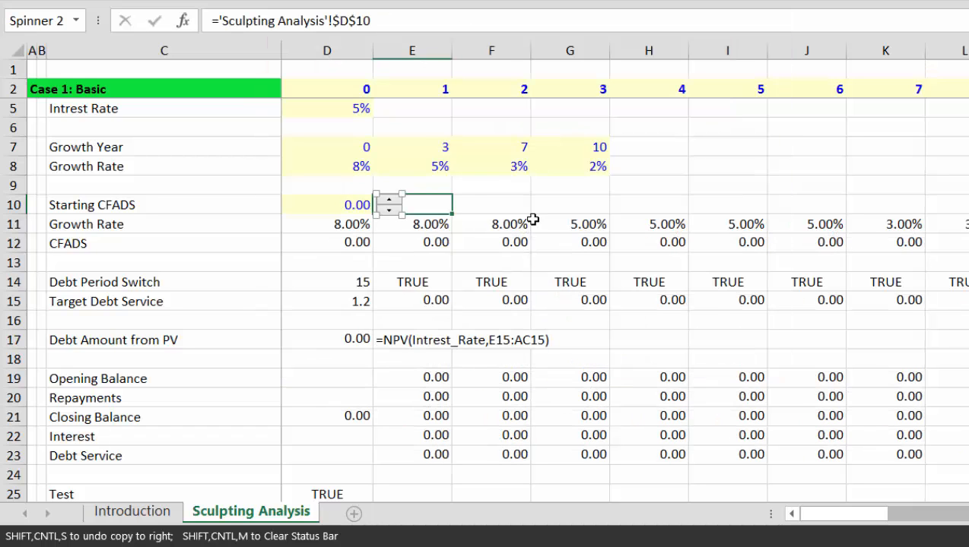
click(534, 219)
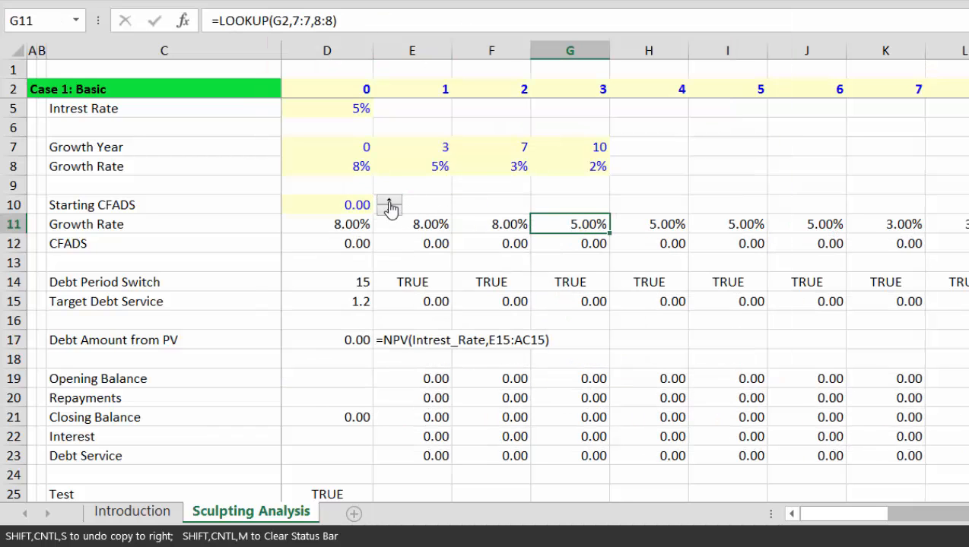
Step: Set Starting CFADS in D10 to 200
drag(389, 208, 390, 208)
click(347, 206)
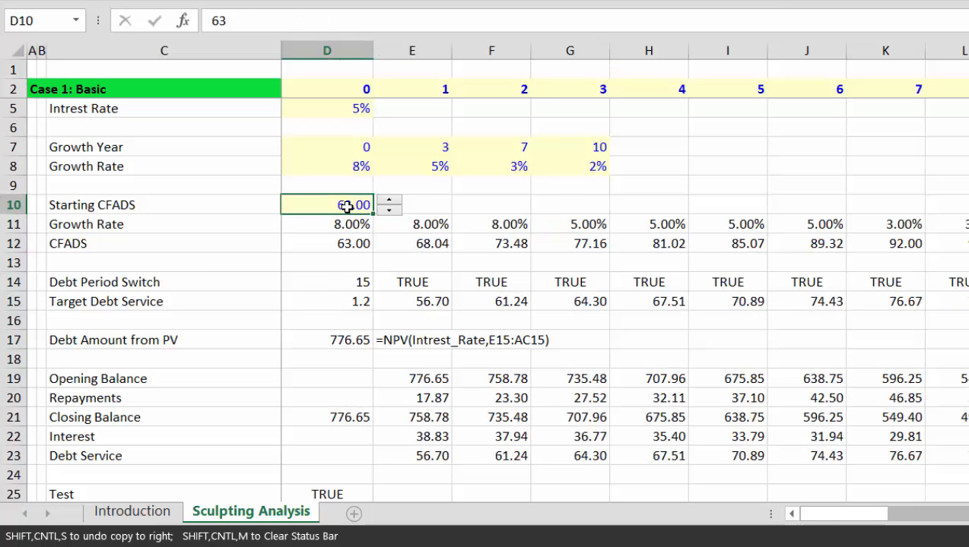
text(200)
key(Return)
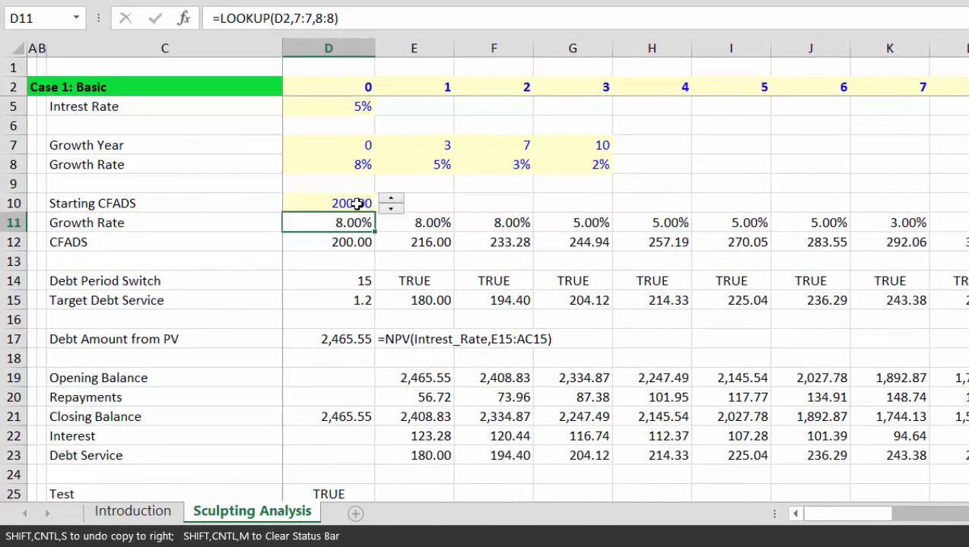
Step: Copy the Starting CFADS spinner and paste it at D37 beside the Case 2 CFADS row
right_click(386, 210)
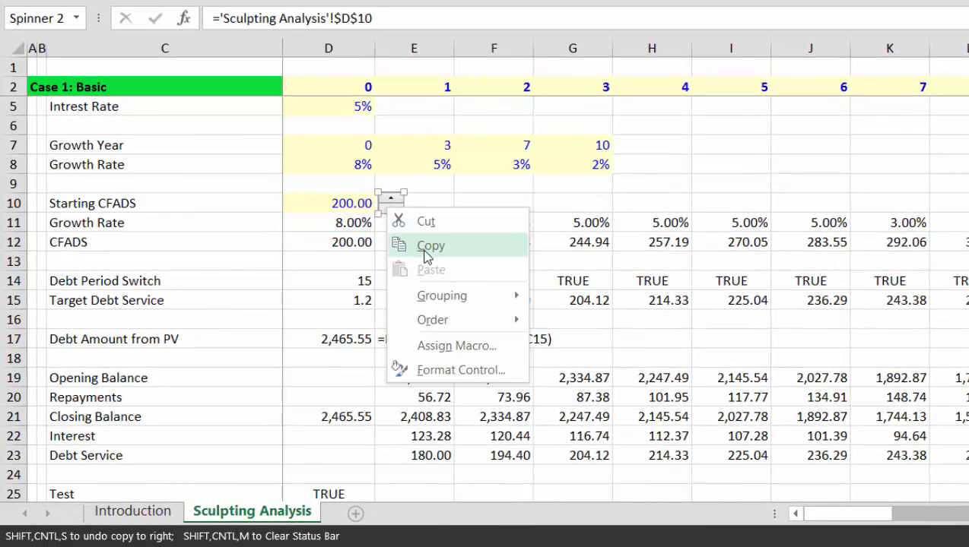
click(425, 248)
click(413, 422)
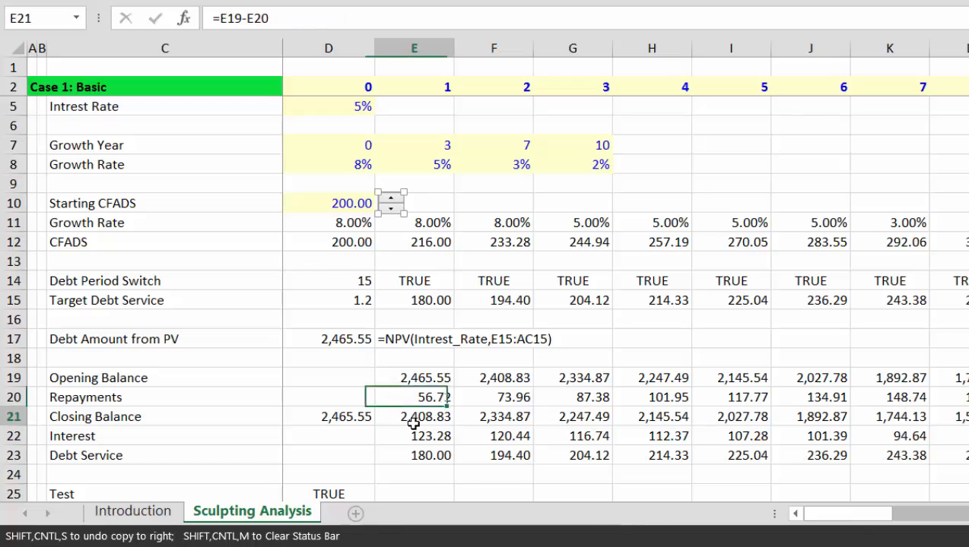
key(Down)
key(Down)
key(Down)
key(Down)
key(Down)
key(Down)
key(Down)
key(Down)
key(Down)
key(Down)
key(Down)
key(Down)
key(Down)
key(Down)
key(Down)
key(Down)
key(Down)
key(Down)
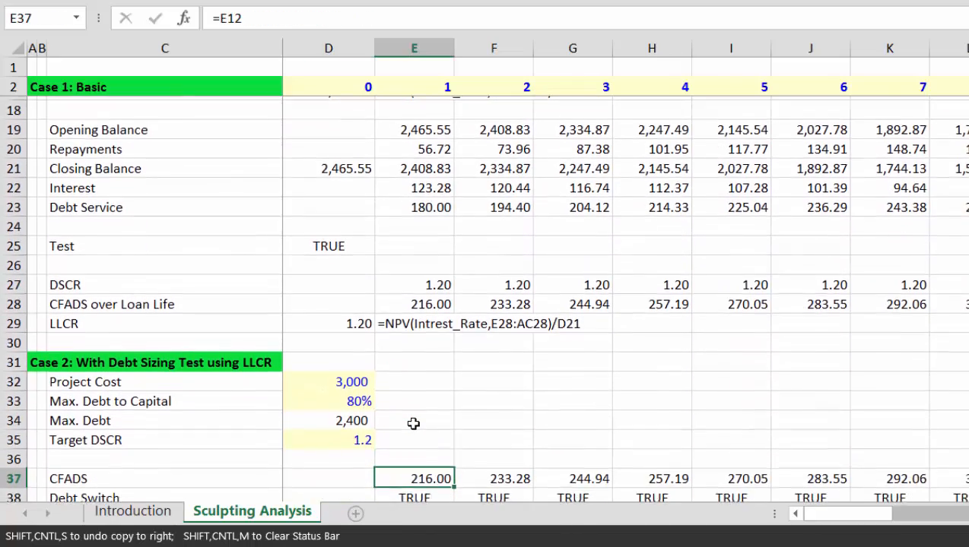
key(Up)
key(Up)
key(Left)
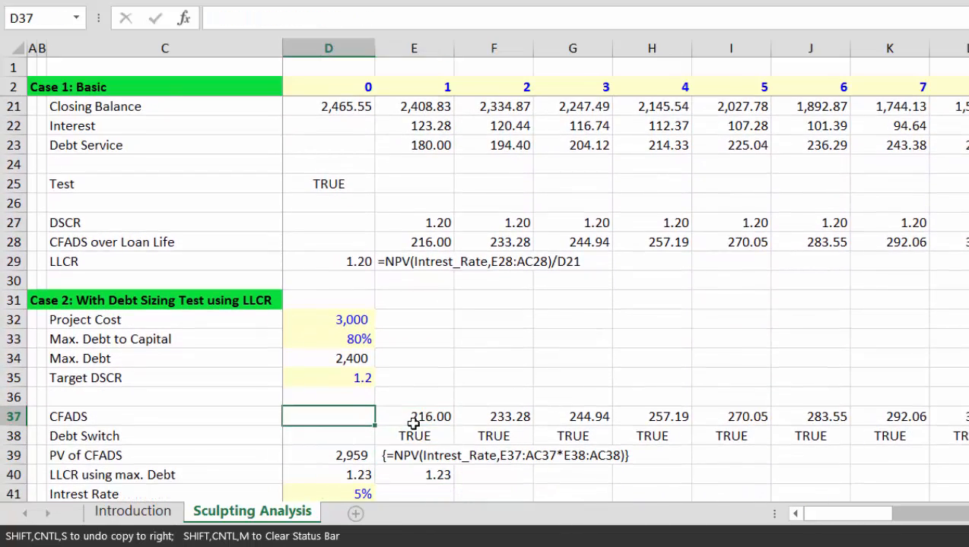
key(ctrl+v)
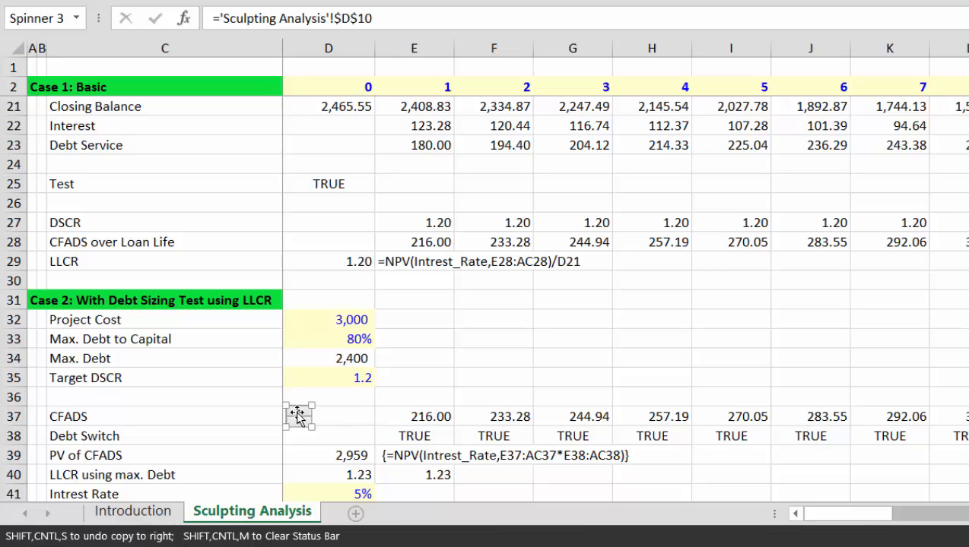
drag(298, 414, 346, 415)
click(454, 389)
Step: Lower the copied spinner step by step until LLCR using max. Debt reads 1.19
key(Down)
key(Down)
key(Down)
key(Down)
key(Down)
key(Down)
key(Down)
key(Down)
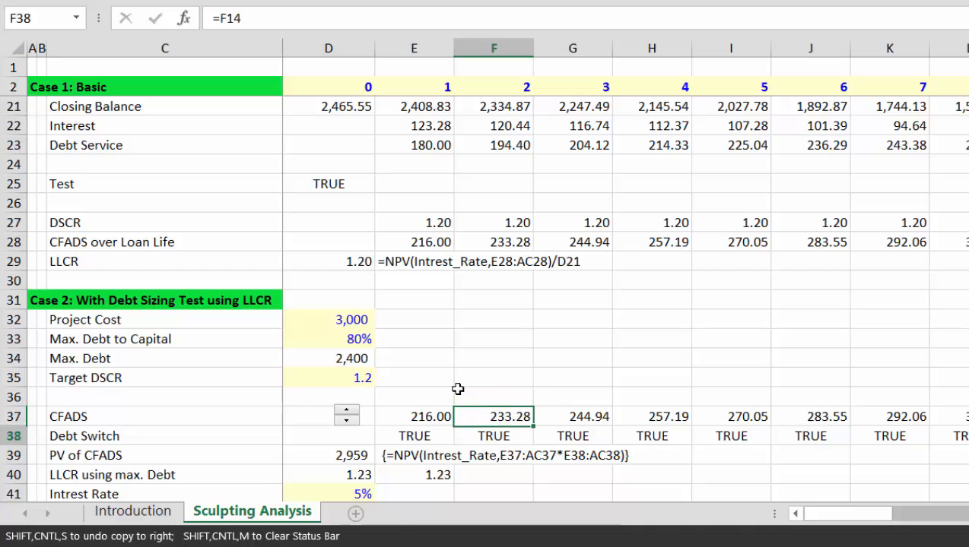
key(Up)
key(Up)
key(Up)
key(Up)
key(Up)
key(Left)
key(Left)
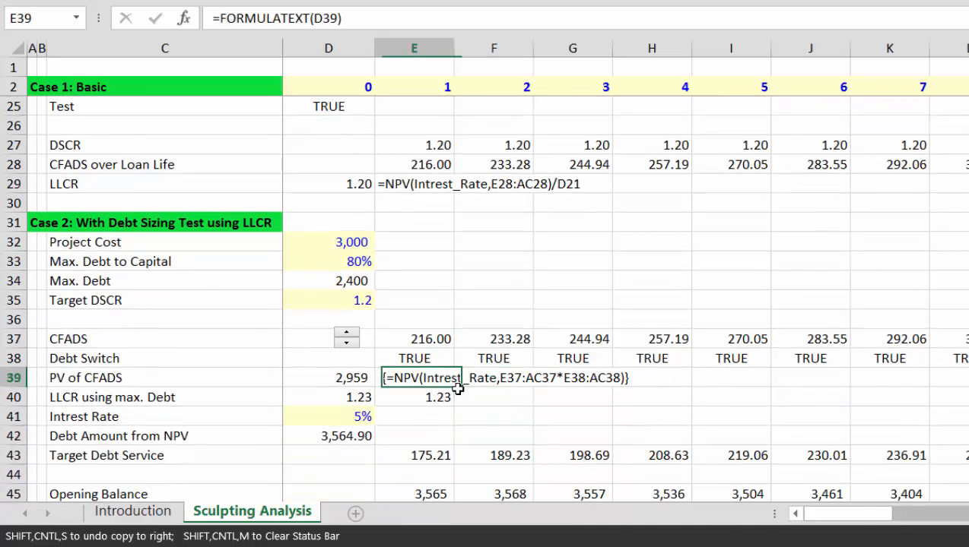
key(Down)
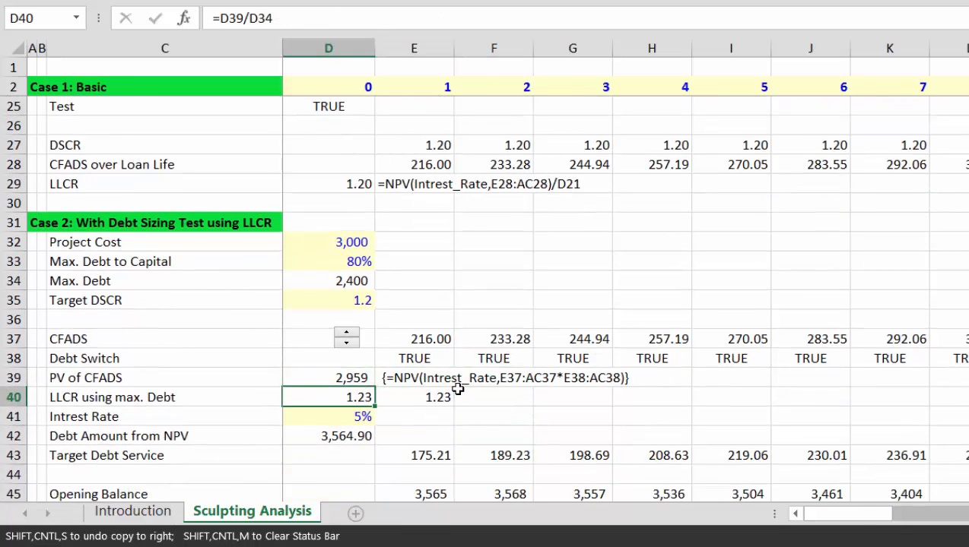
click(347, 346)
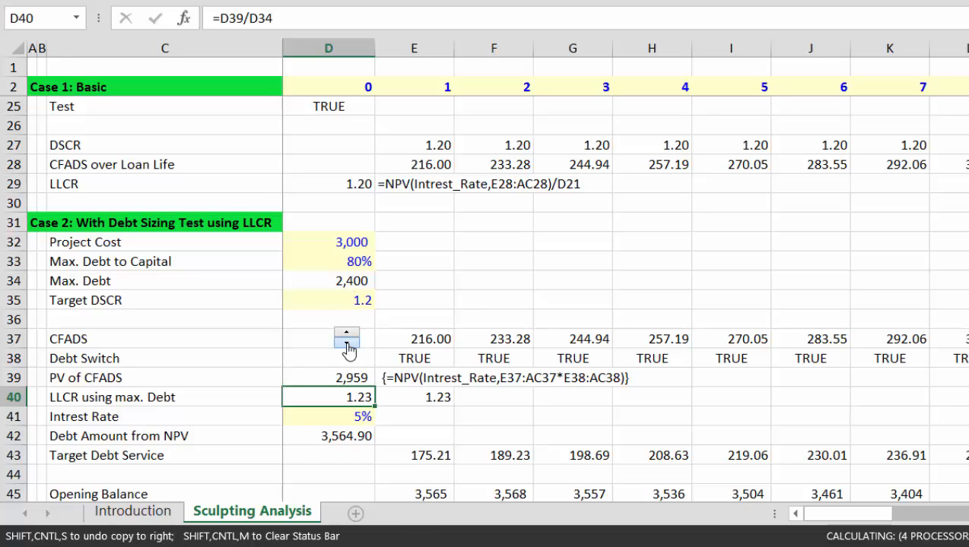
click(346, 346)
click(347, 346)
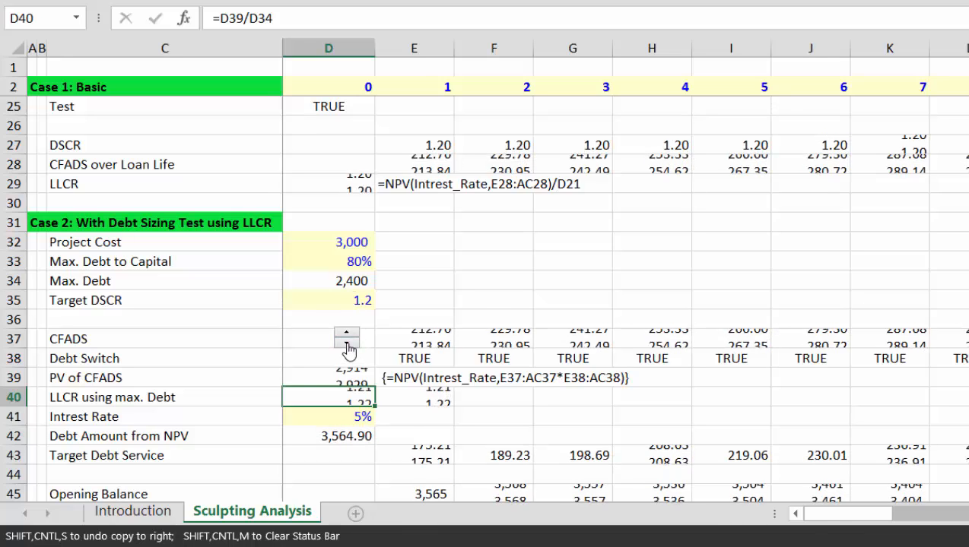
click(347, 346)
click(347, 346)
click(347, 346)
click(347, 346)
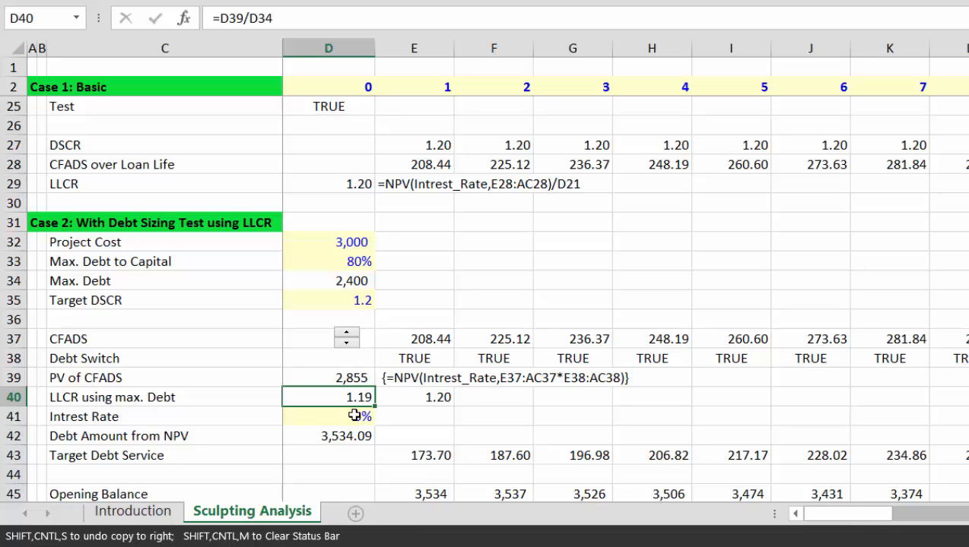
Step: Insert a blank row 40 above LLCR using max. Debt
key(shift+space)
key(ctrl+plus)
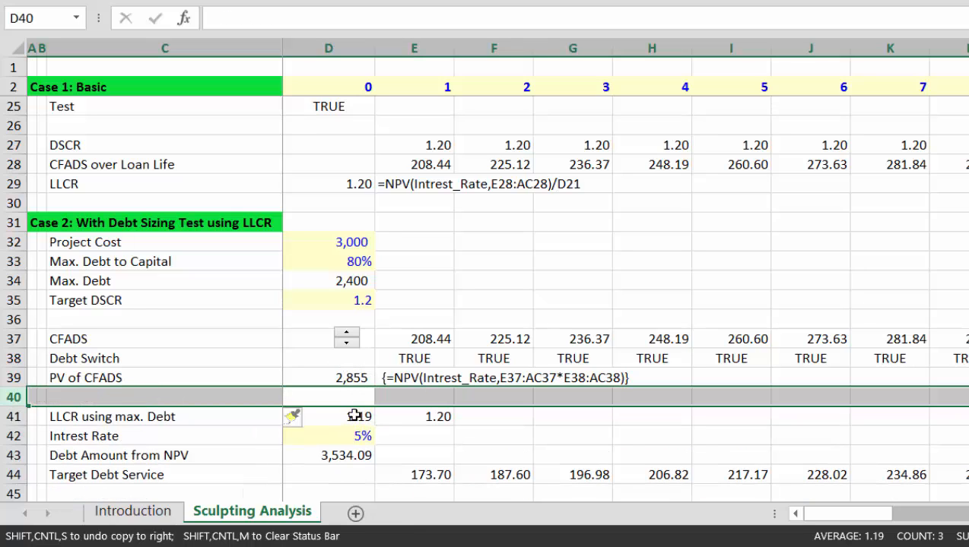
key(Right)
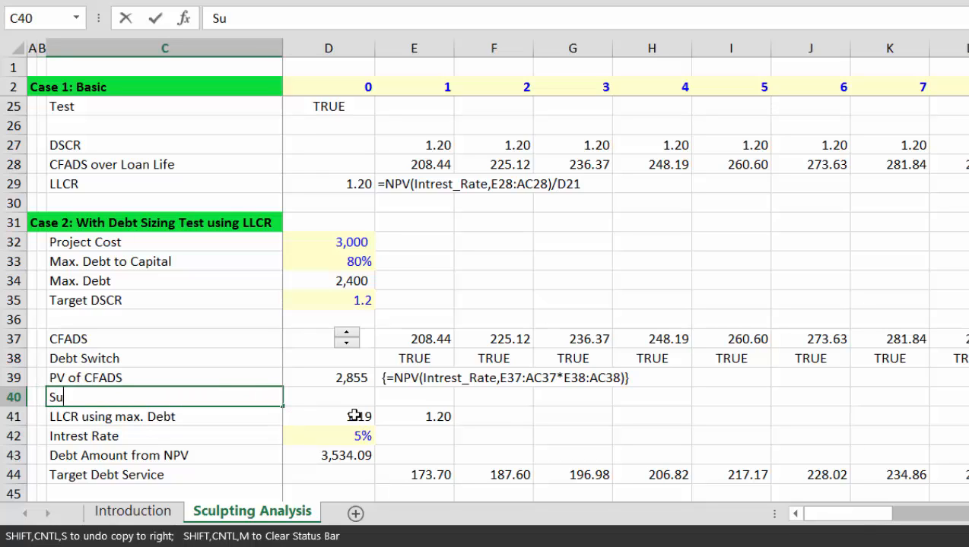
Step: Label C40 'Debt to Capital Ratio from DSCR' and begin a formula in D40
text(Suportable Debt with)
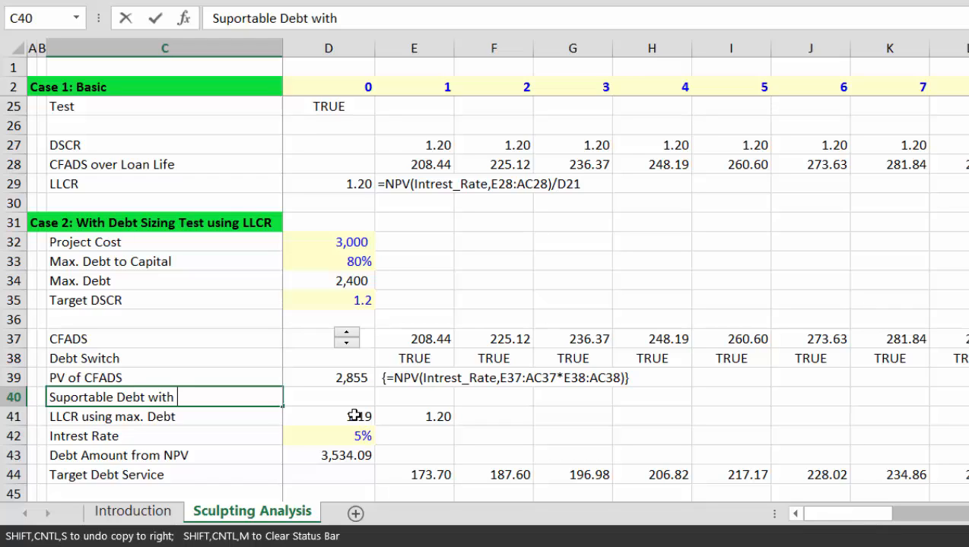
key(BackSpace)
key(BackSpace)
key(BackSpace)
key(BackSpace)
key(BackSpace)
key(BackSpace)
key(BackSpace)
key(BackSpace)
key(BackSpace)
key(BackSpace)
key(BackSpace)
key(BackSpace)
key(BackSpace)
key(BackSpace)
key(BackSpace)
key(BackSpace)
key(BackSpace)
key(BackSpace)
key(BackSpace)
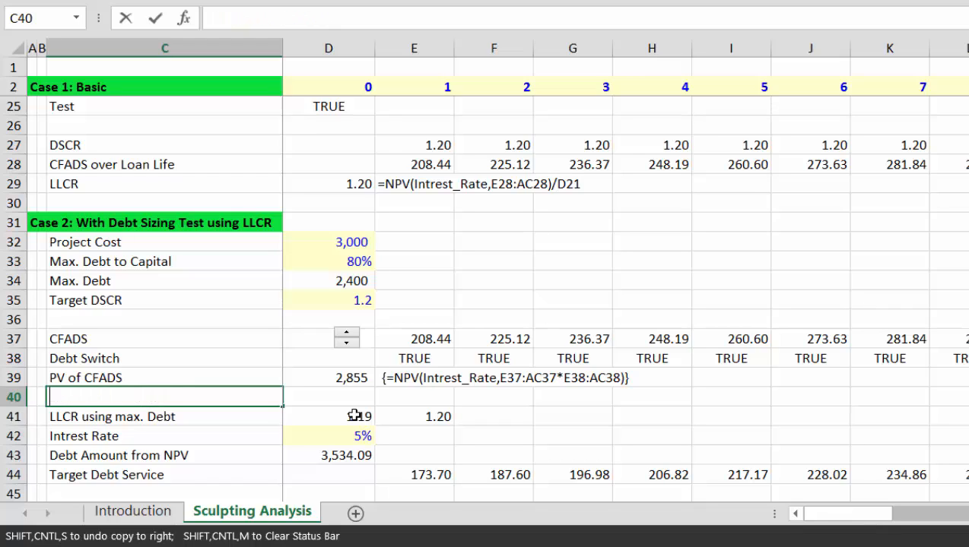
text(Debt to Ca)
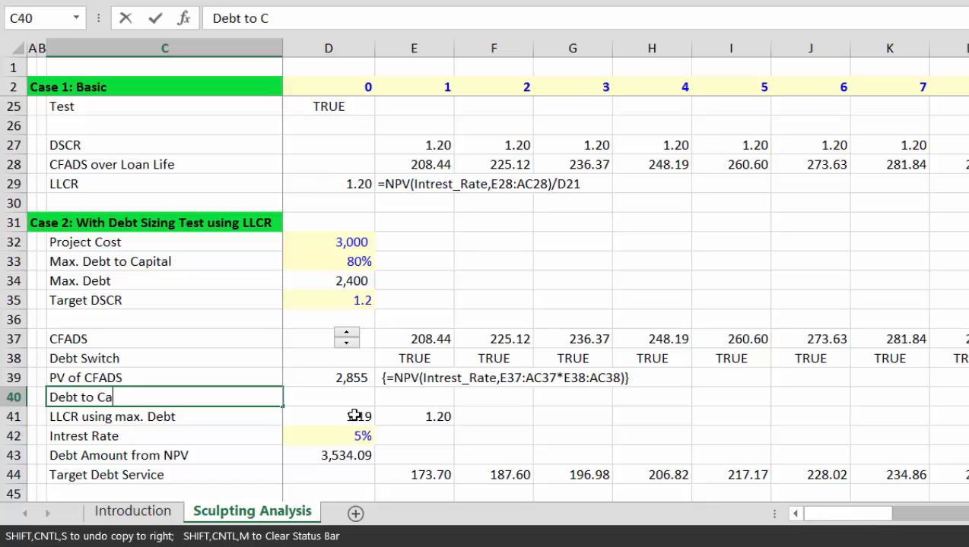
text(pital Rate)
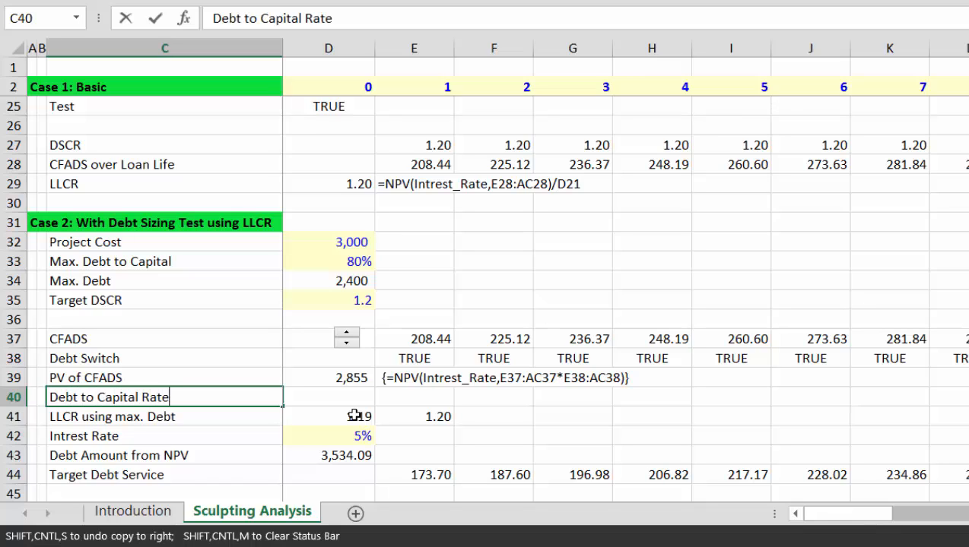
text(i)
key(BackSpace)
key(BackSpace)
text(io from Scul)
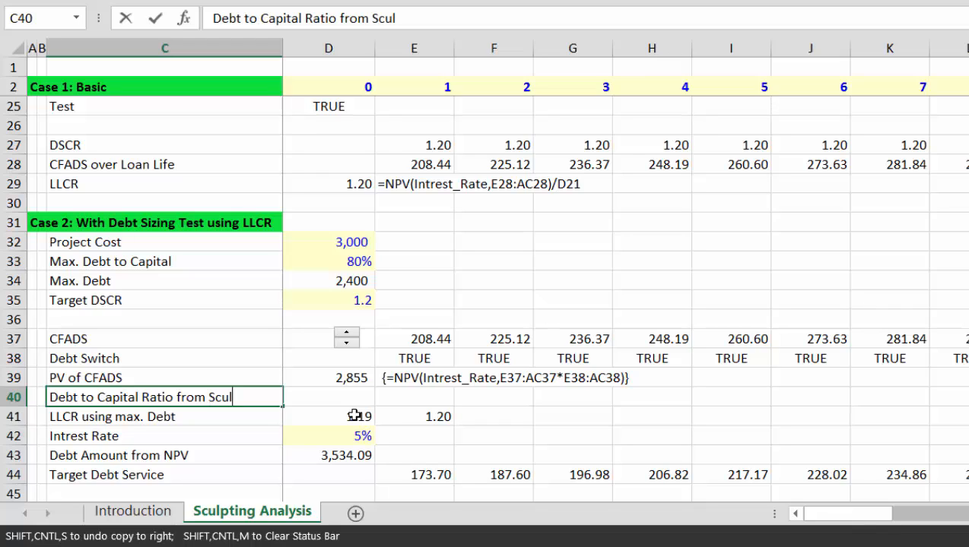
text(pti)
key(BackSpace)
key(BackSpace)
key(BackSpace)
key(BackSpace)
key(BackSpace)
key(BackSpace)
key(BackSpace)
text(DSCR)
key(ctrl+Return)
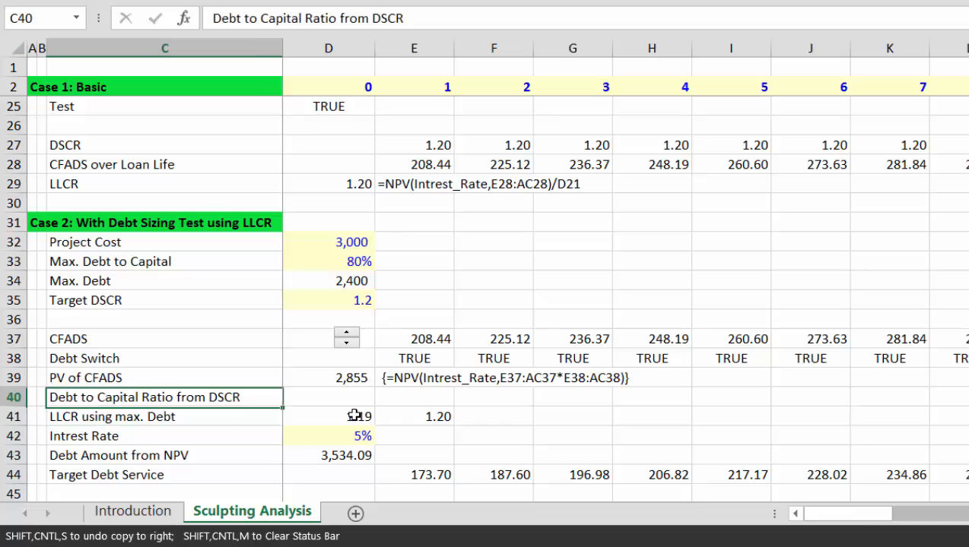
key(Right)
text(=)
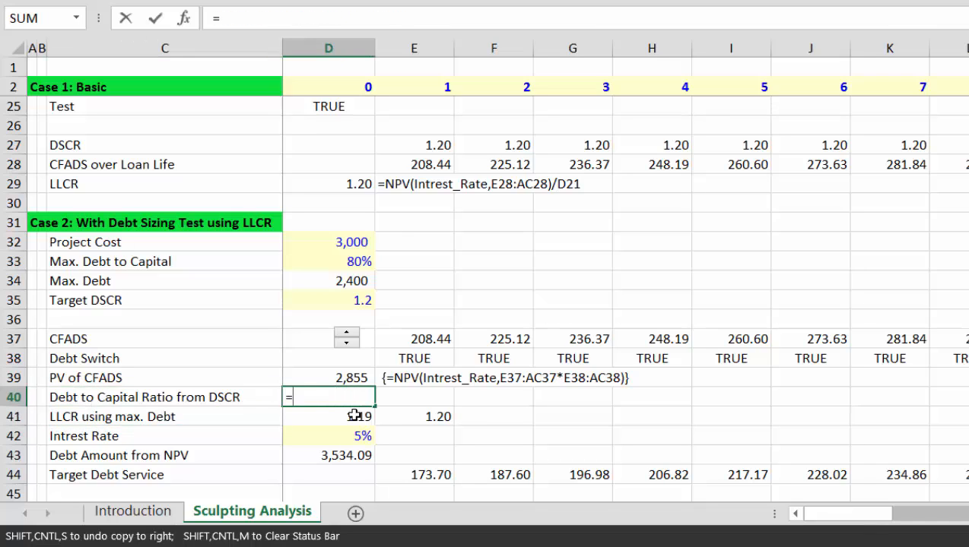
Step: Enter =D39/D35 in D40, dividing PV of CFADS by Target DSCR to get 2,379.26
key(Up)
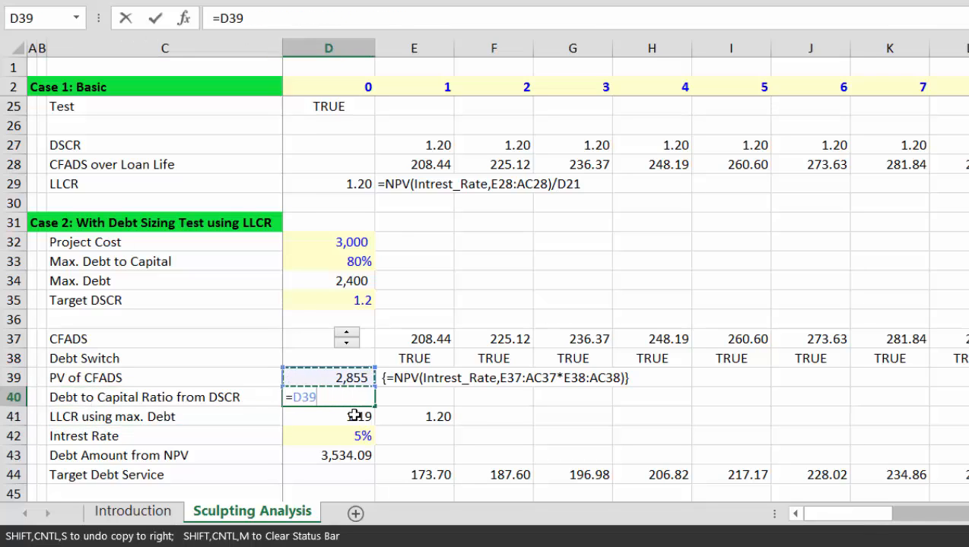
text(/)
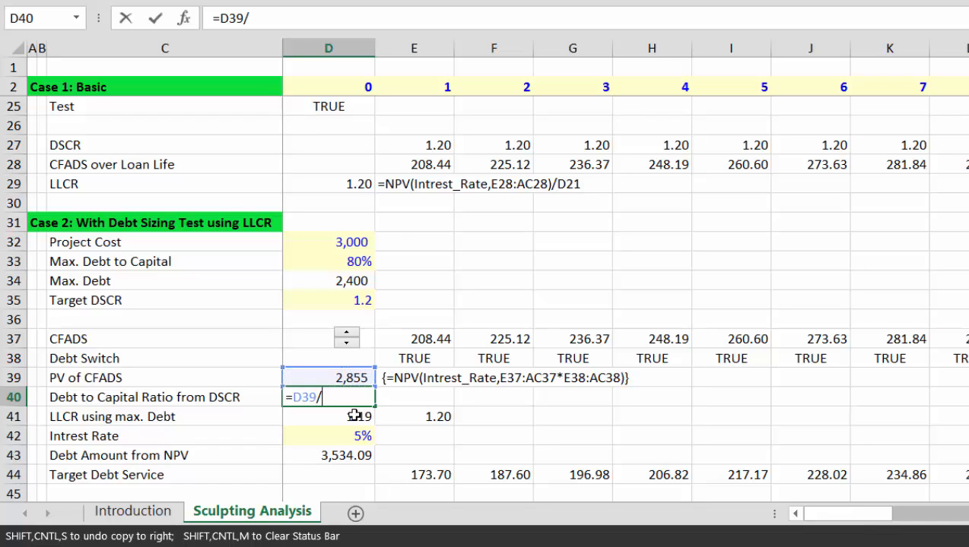
key(Up)
key(Up)
key(Up)
key(Up)
key(Up)
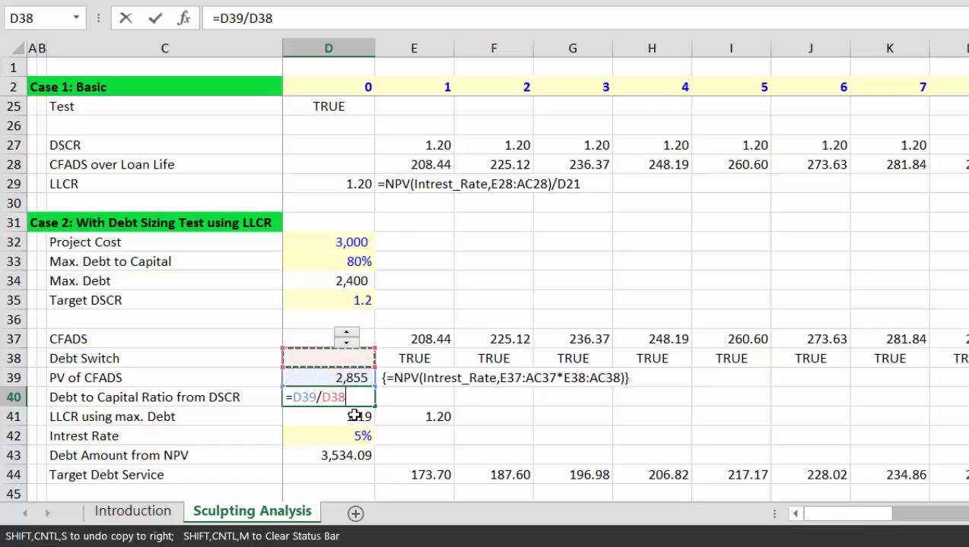
key(Return)
key(Up)
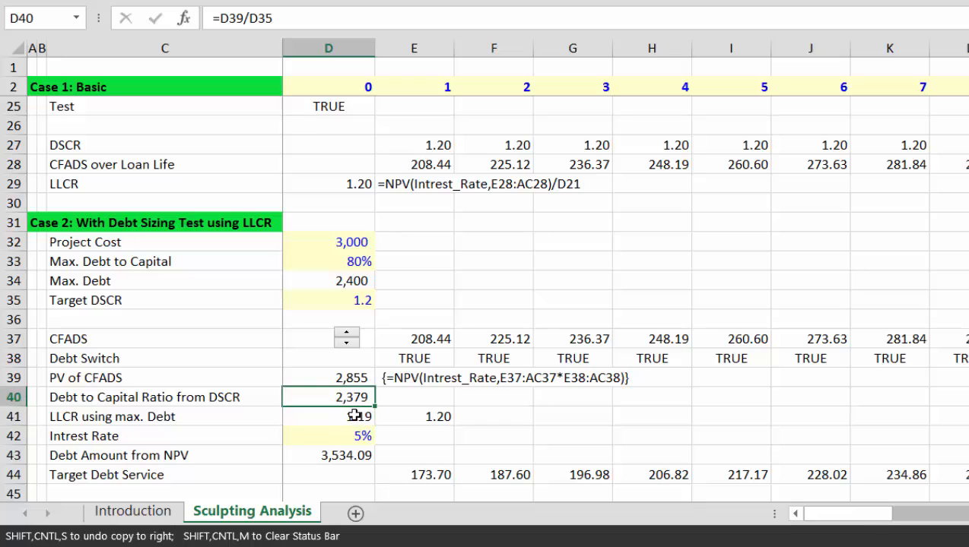
key(Up)
key(Down)
key(F2)
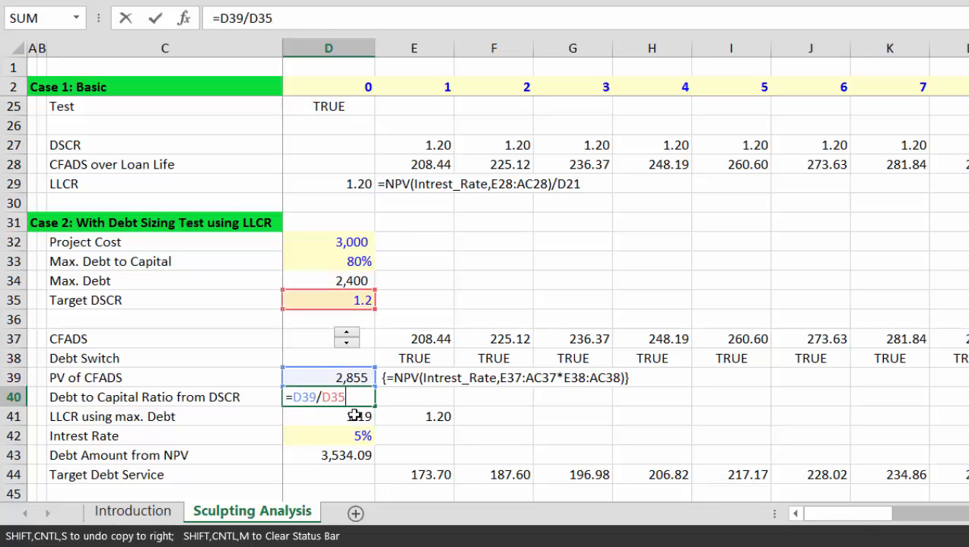
key(Escape)
Step: Shorten the row 40 label to 'Debt from DSCR'
key(Left)
key(Left)
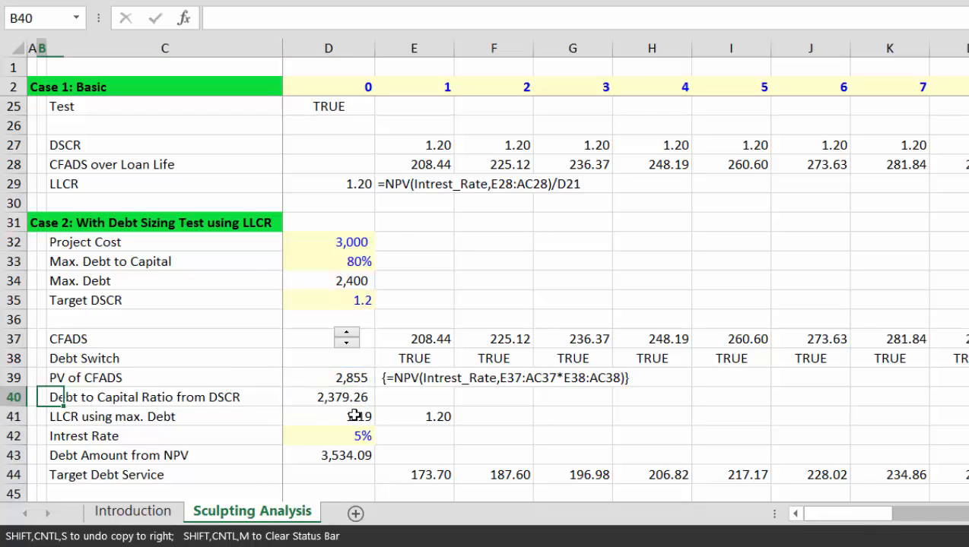
key(Right)
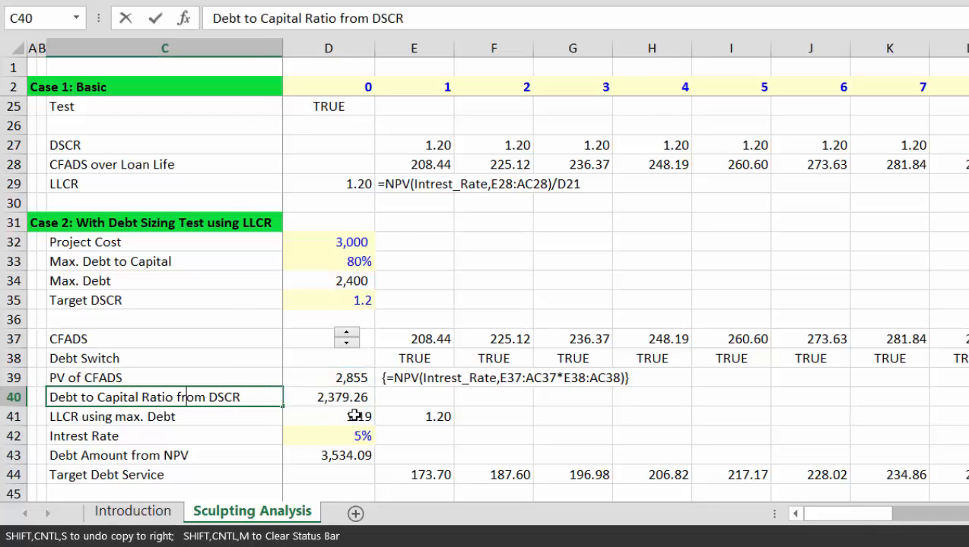
key(Left)
key(Left)
key(Delete)
key(Delete)
key(Delete)
key(Delete)
key(Delete)
key(Delete)
key(Delete)
key(Delete)
key(Delete)
key(Delete)
key(Delete)
key(Delete)
key(Delete)
key(Delete)
key(Delete)
key(Delete)
key(Delete)
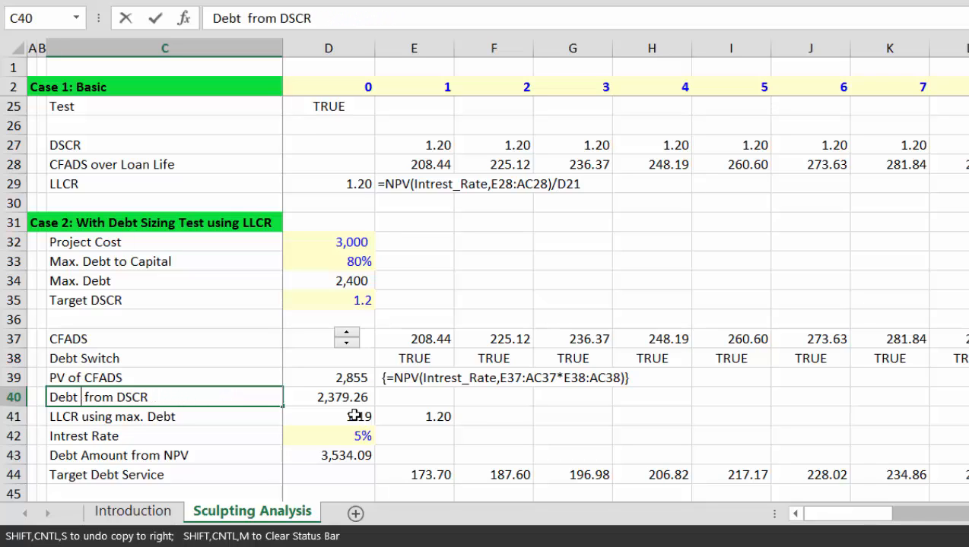
key(Return)
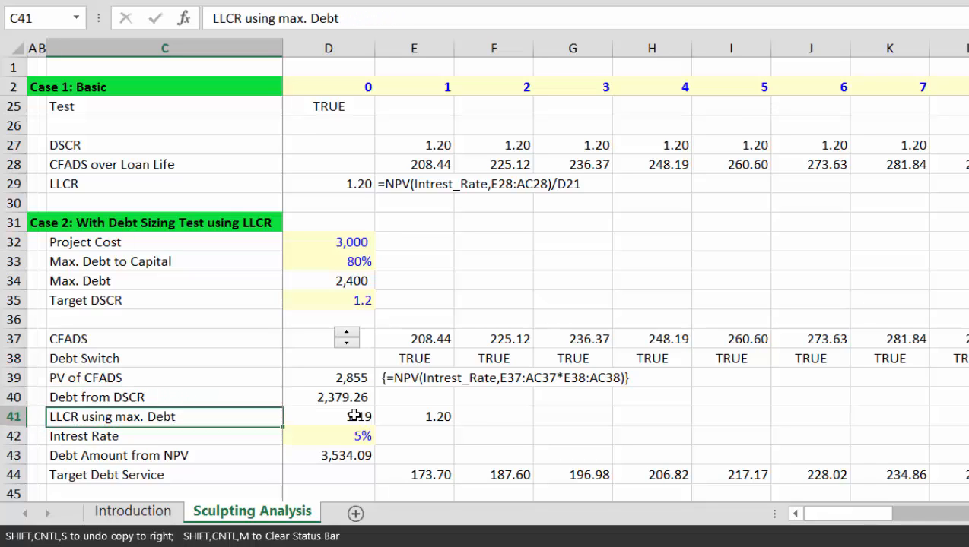
key(Up)
key(Right)
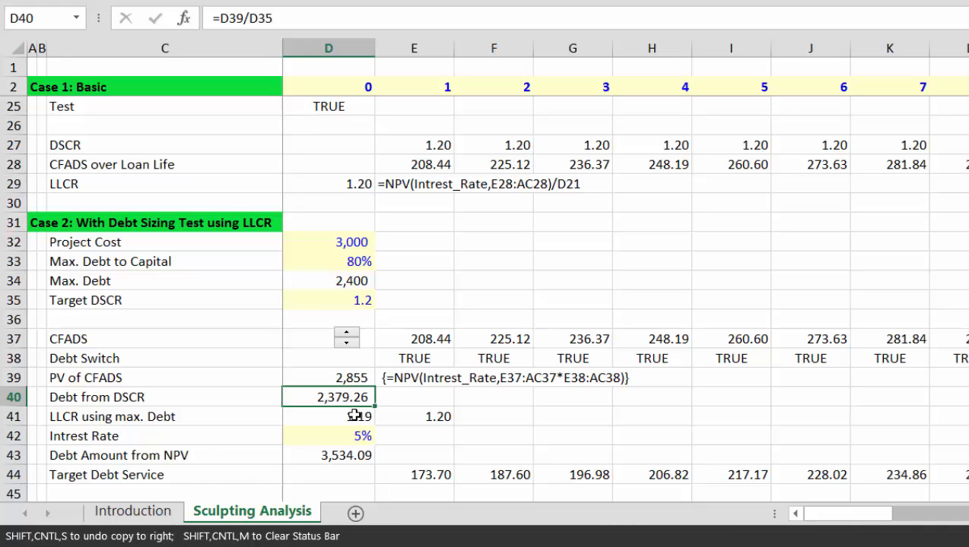
key(Down)
key(Down)
key(Down)
key(Down)
key(Down)
key(Down)
key(Down)
key(Down)
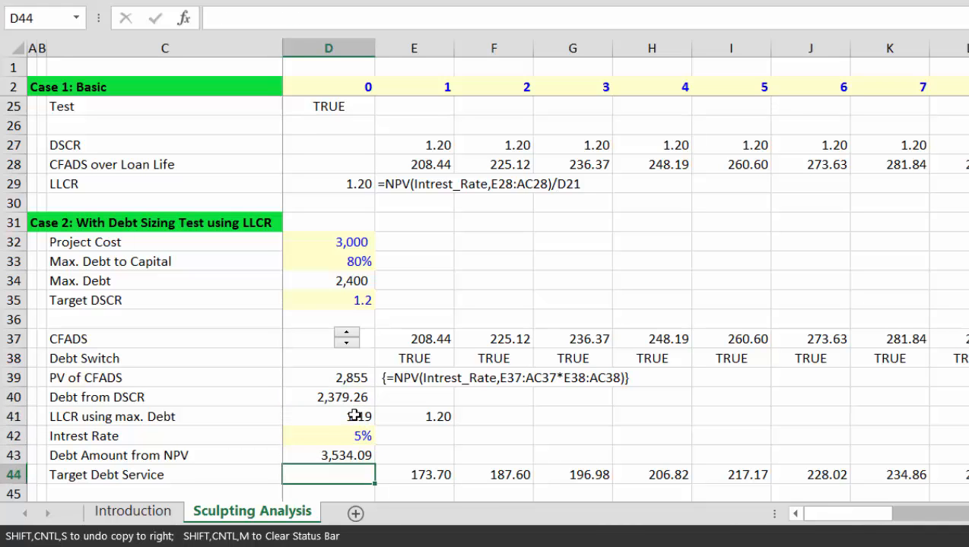
Step: Raise Case 2 CFADS four spinner steps to 212.76 so Debt from DSCR reaches 2,428.57
key(Up)
key(Up)
key(Up)
key(Up)
key(Up)
key(Up)
key(Up)
key(Up)
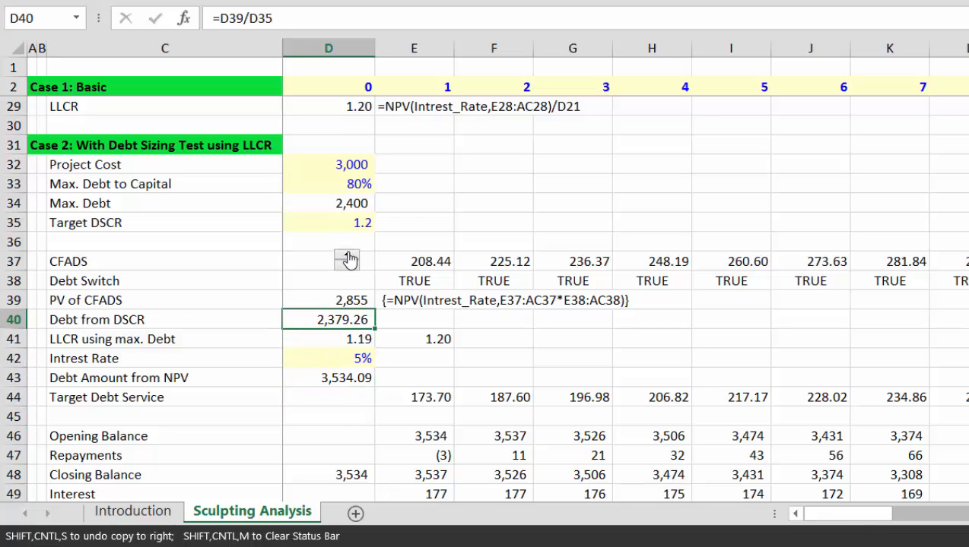
click(346, 258)
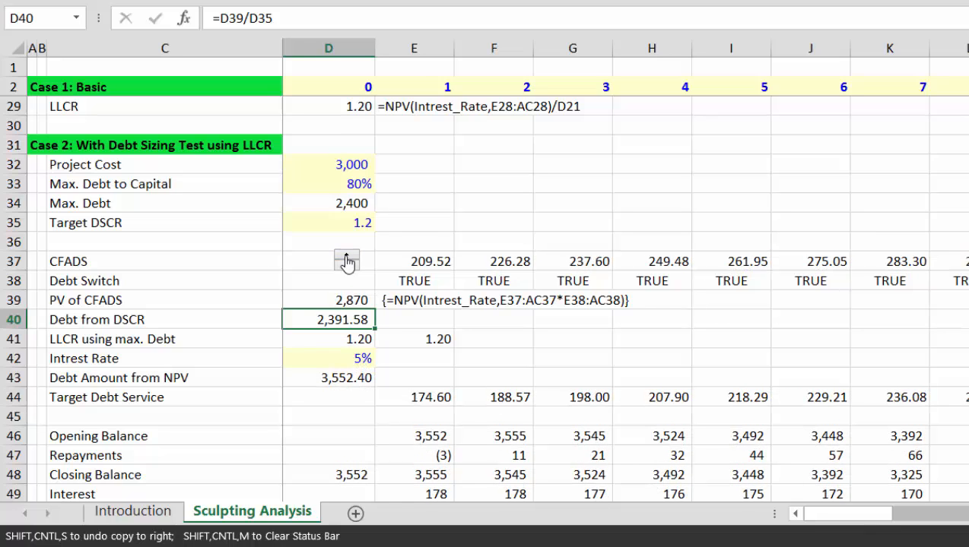
click(347, 259)
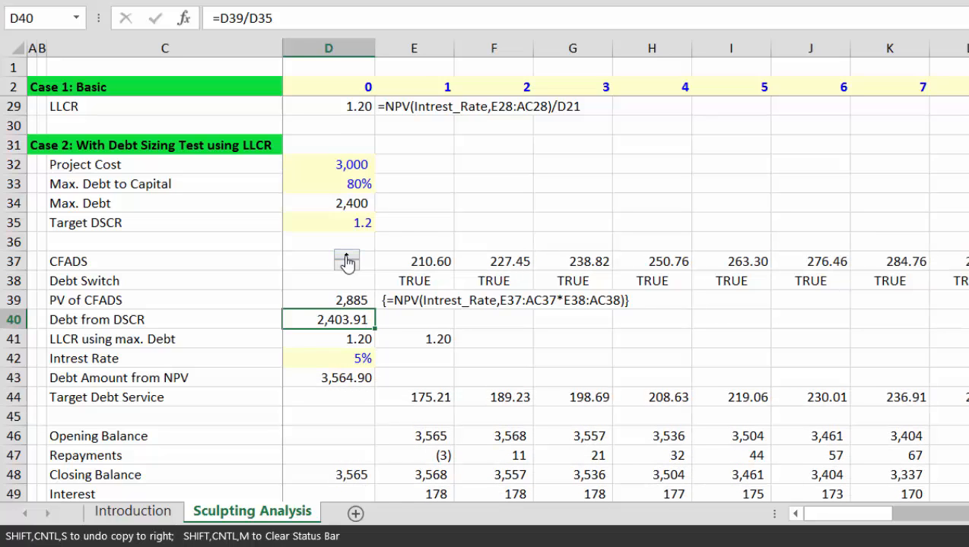
click(347, 258)
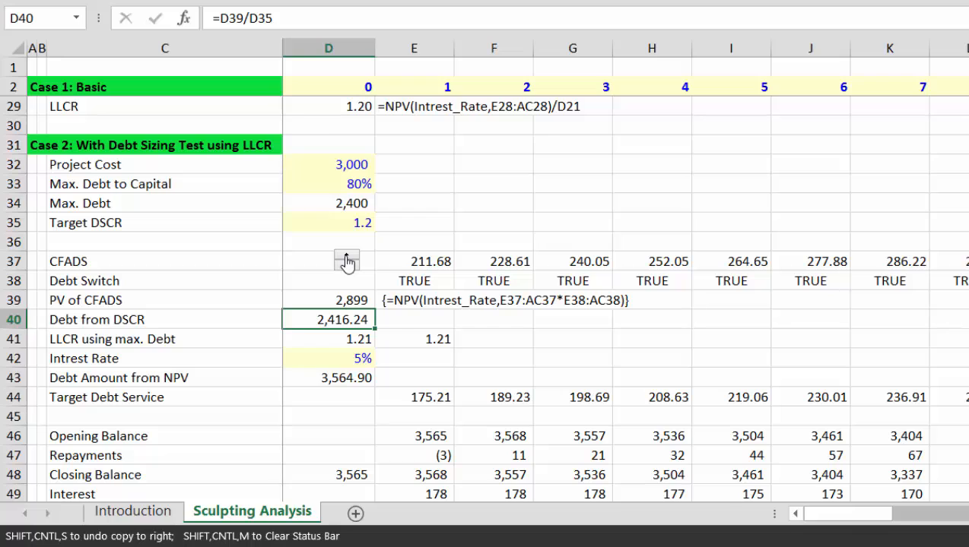
click(347, 258)
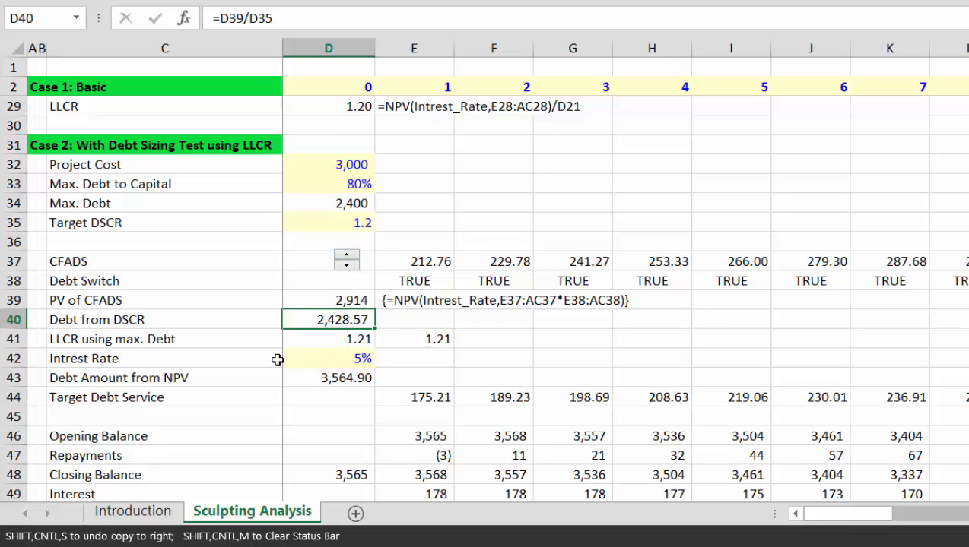
Step: Enter =D39/D34 in D41 so LLCR divides PV of CFADS by Max. Debt
click(346, 339)
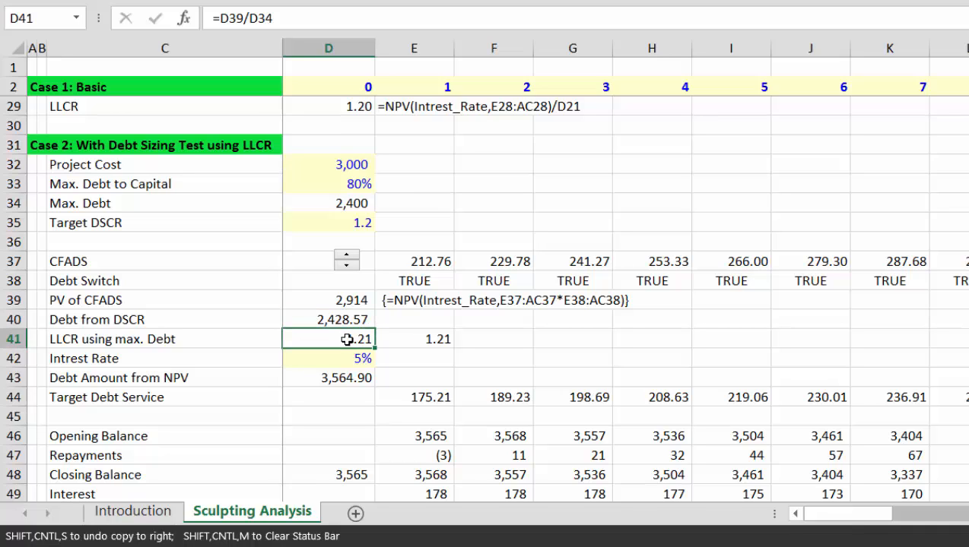
key(Up)
click(347, 339)
text(=)
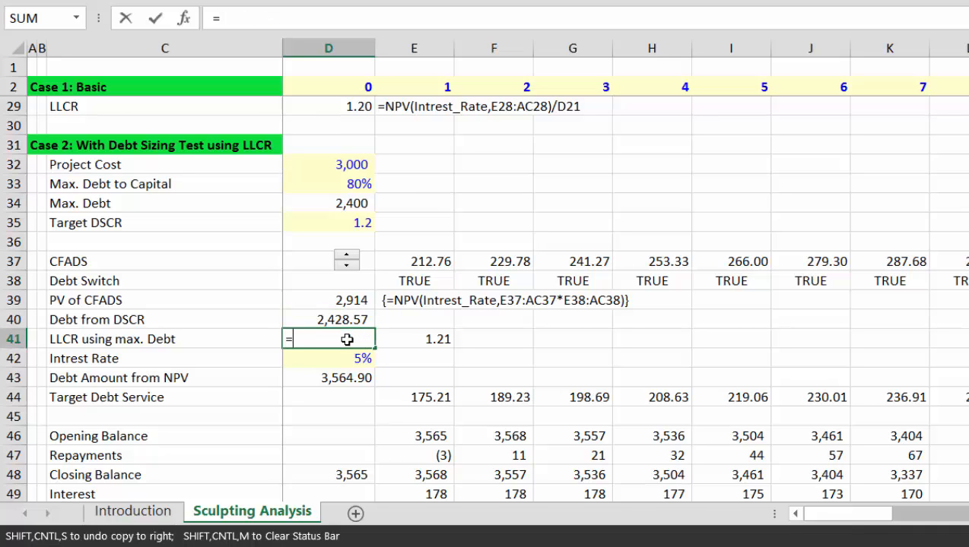
key(Up)
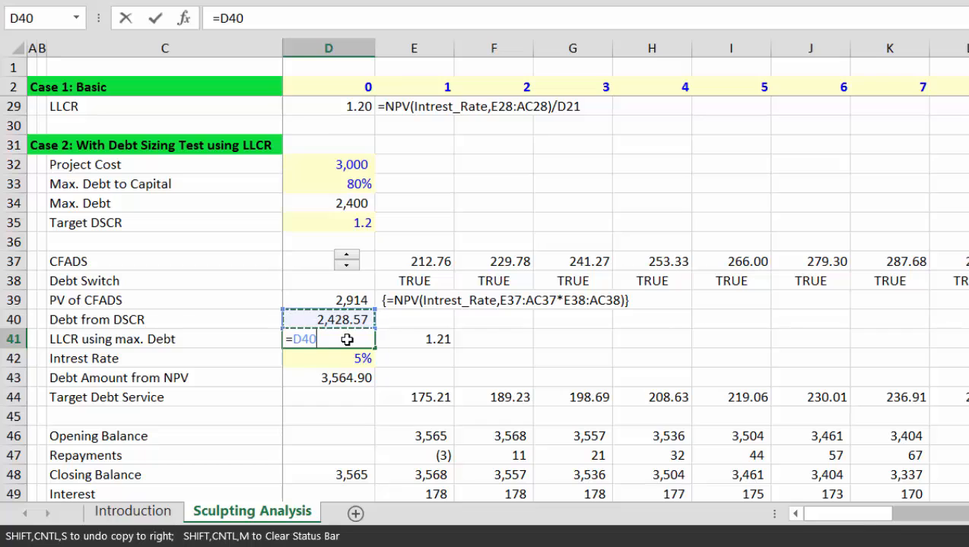
key(Up)
text(/)
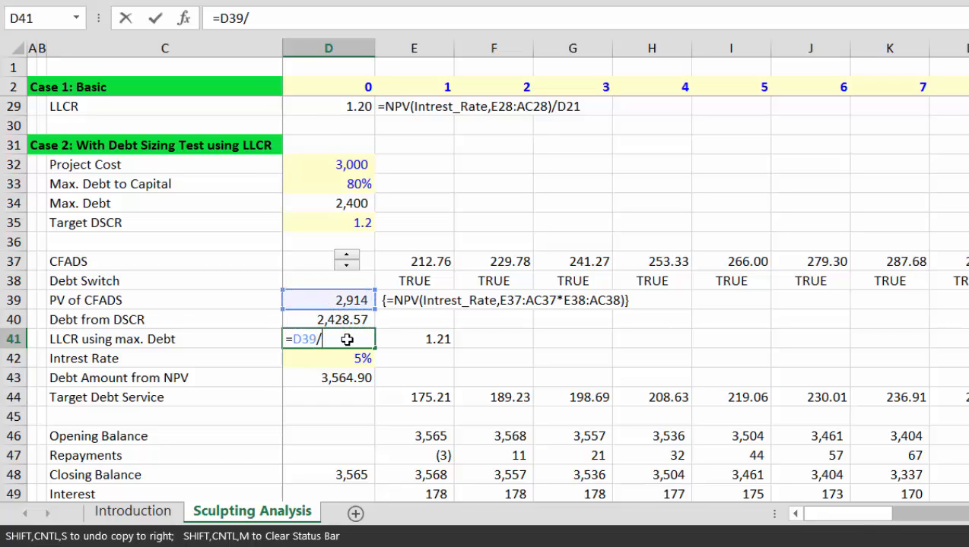
key(Up)
key(Up)
key(Up)
key(Up)
key(Up)
key(Up)
key(Up)
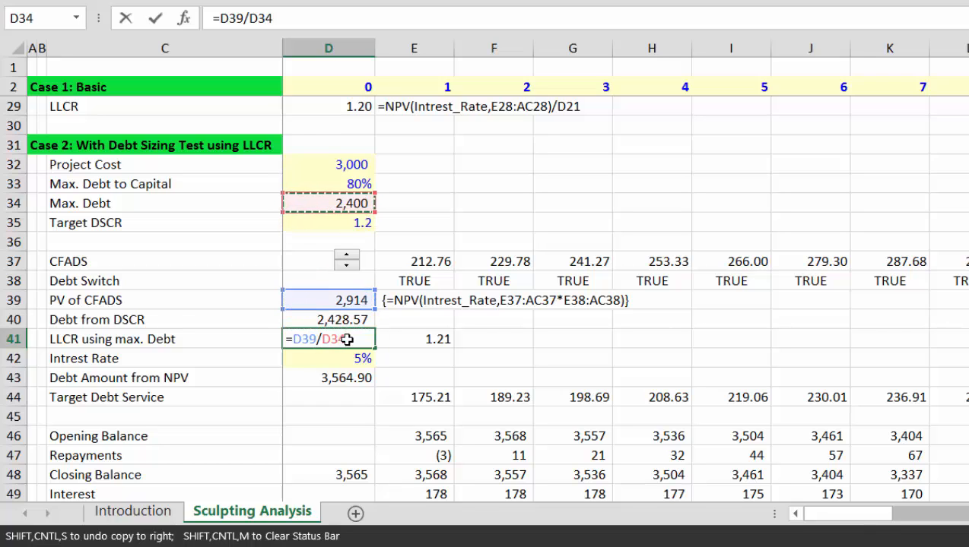
key(Return)
key(Up)
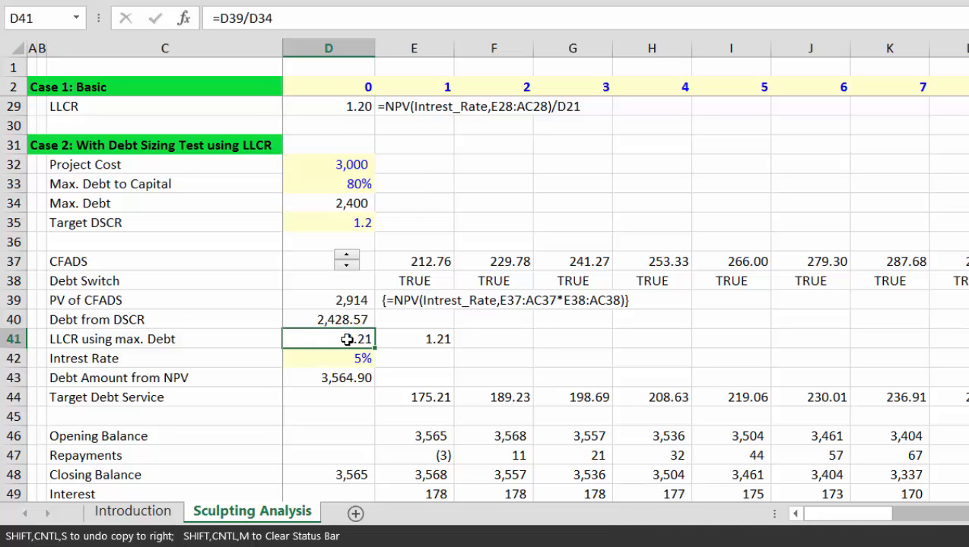
Step: Rename the row 41 label to 'LLCR using Project Cost and Debt/Cap'
key(Left)
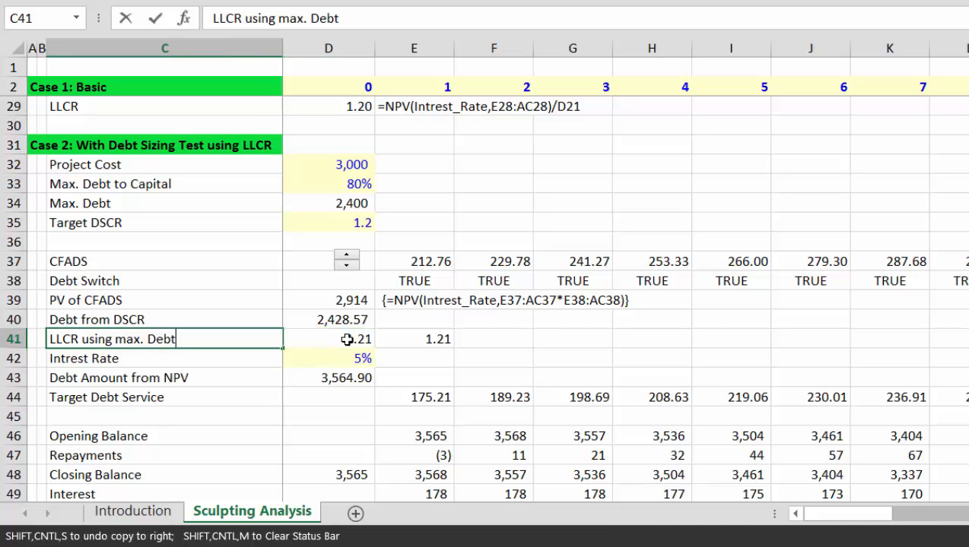
key(BackSpace)
key(BackSpace)
key(BackSpace)
key(BackSpace)
key(BackSpace)
key(BackSpace)
key(BackSpace)
key(BackSpace)
key(BackSpace)
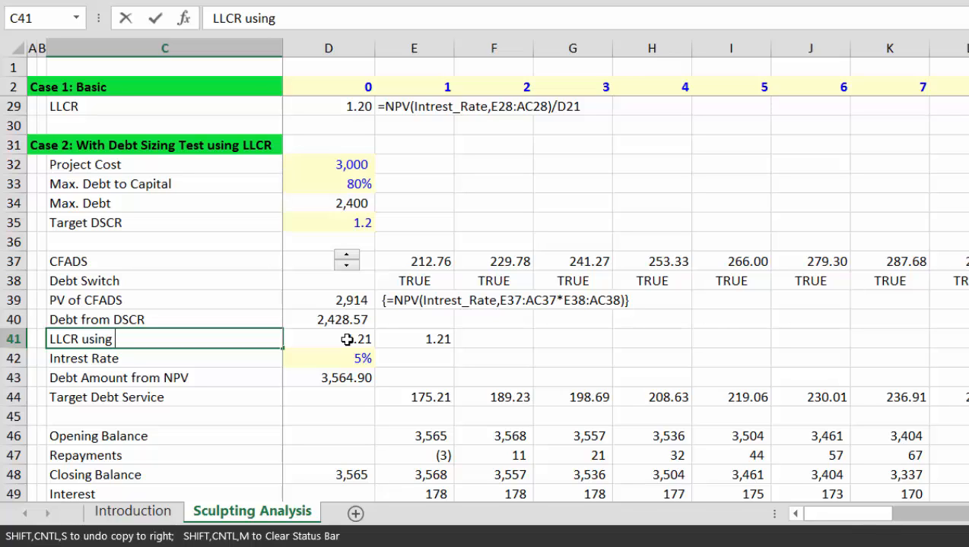
text(De)
key(BackSpace)
key(BackSpace)
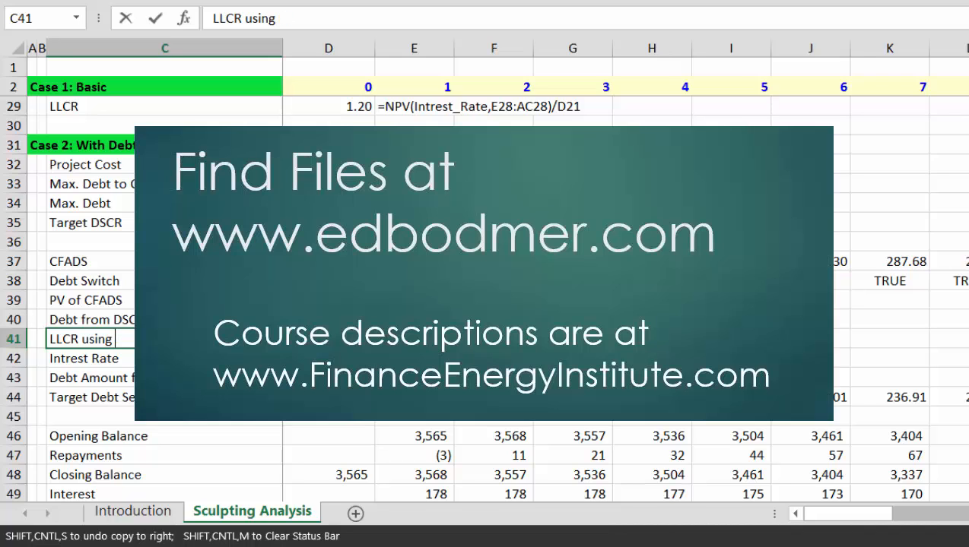
text(Project)
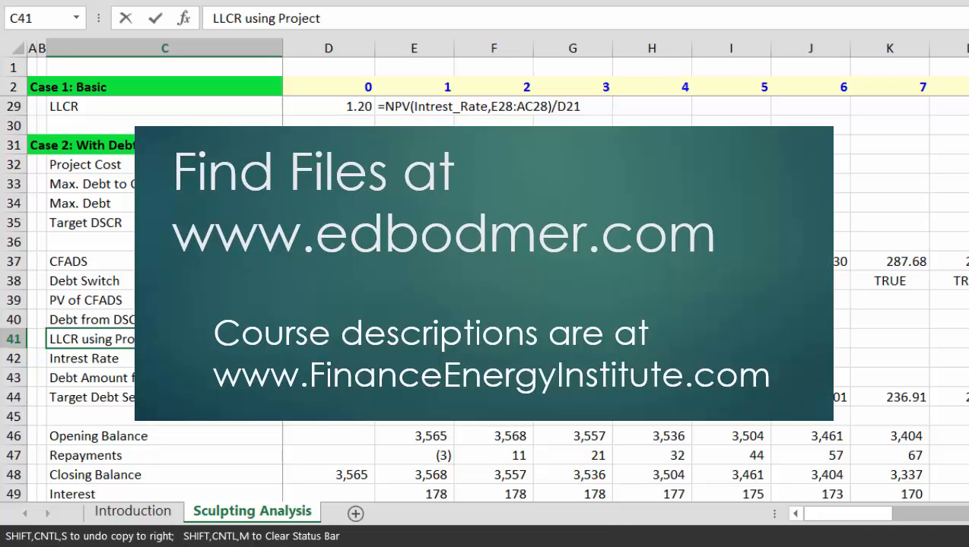
text( Cost and Debt/)
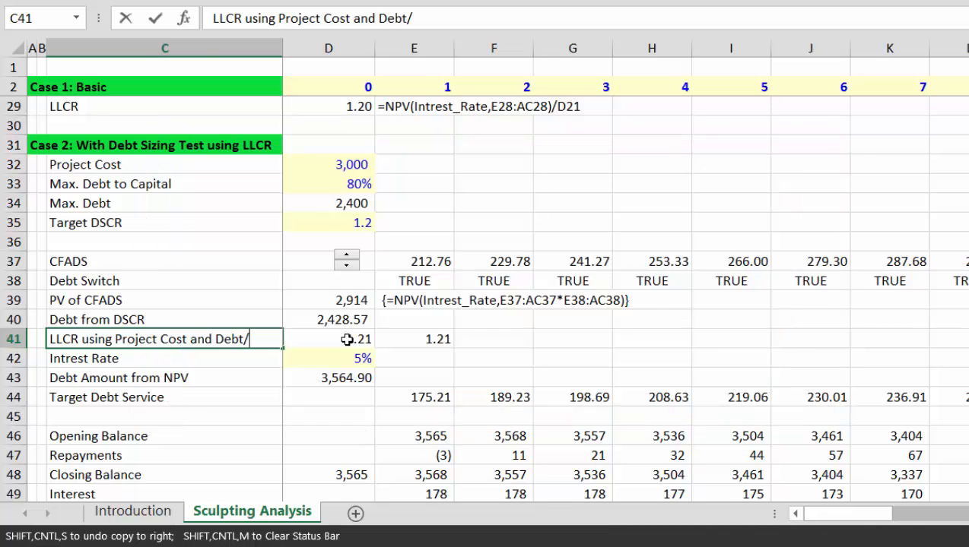
text(Cap)
key(Right)
key(Right)
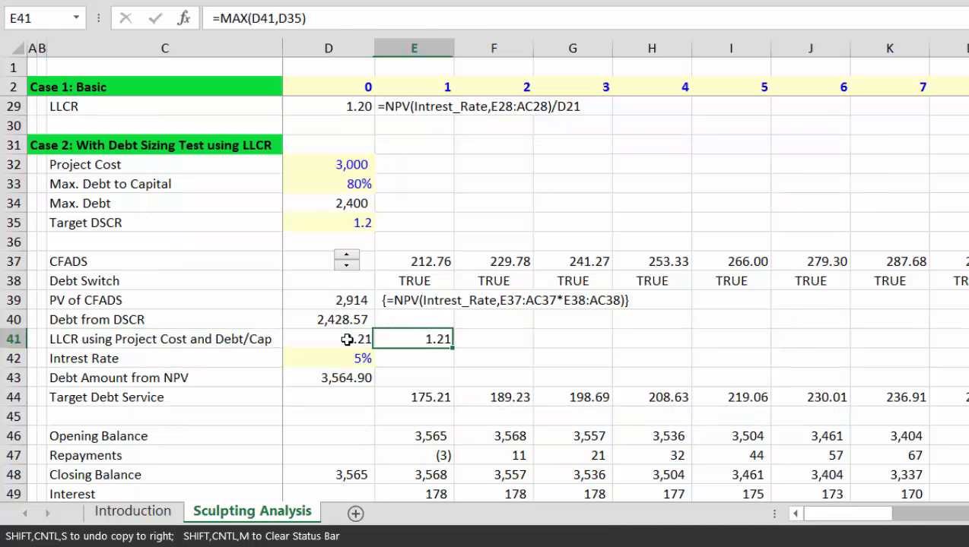
key(Left)
key(Left)
key(Right)
key(Left)
key(Left)
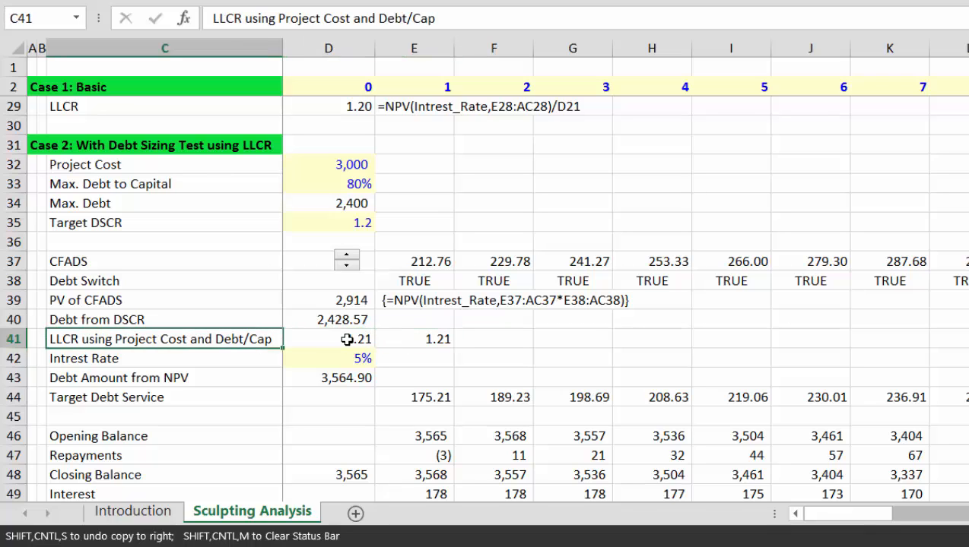
key(Right)
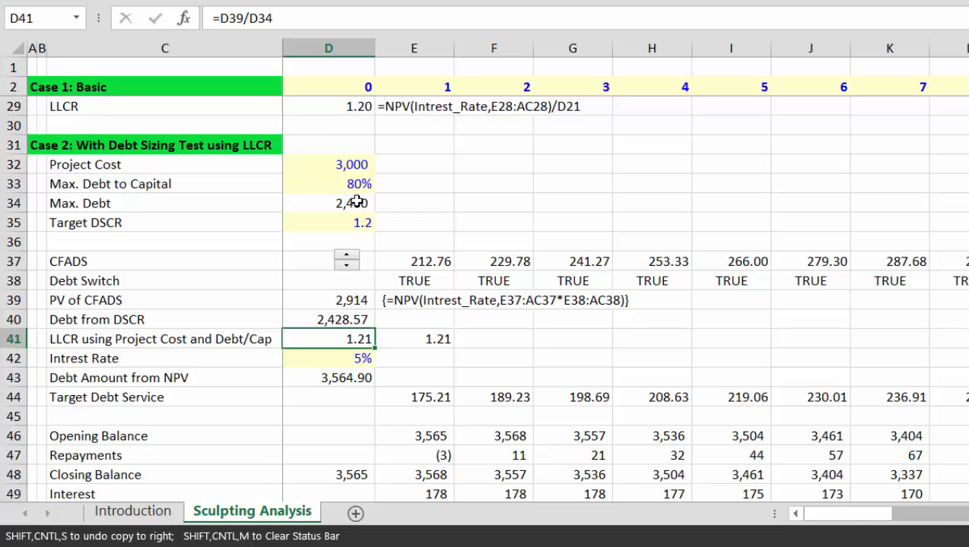
Step: Re-enter D41 as PV of CFADS over Max. Debt (=D39/D34), giving 1.21
click(343, 301)
key(Down)
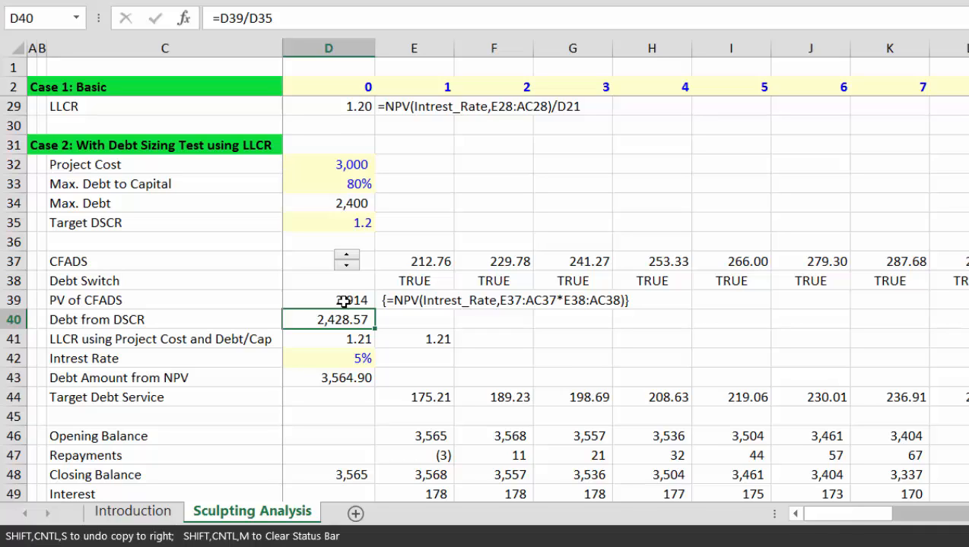
key(Down)
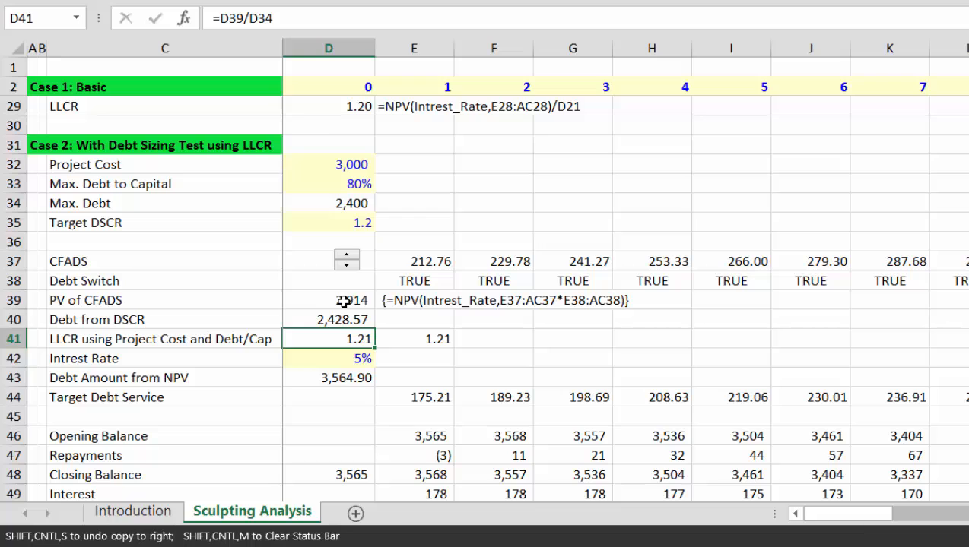
text(=)
key(Up)
key(Up)
key(Up)
key(Up)
key(Up)
key(Up)
key(Up)
key(Up)
key(Up)
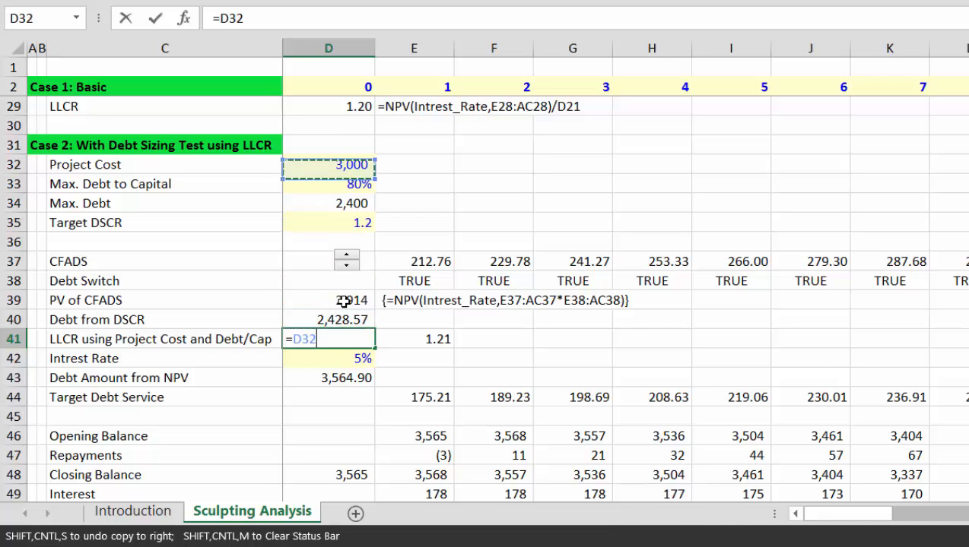
key(Down)
key(Down)
key(Down)
key(Down)
key(Down)
key(Down)
key(Down)
key(Down)
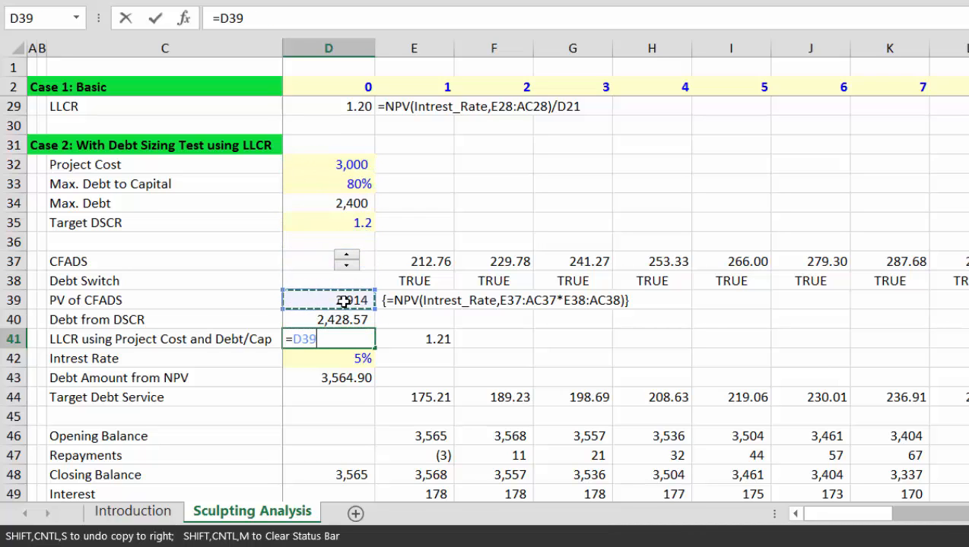
key(Up)
text(/)
key(Up)
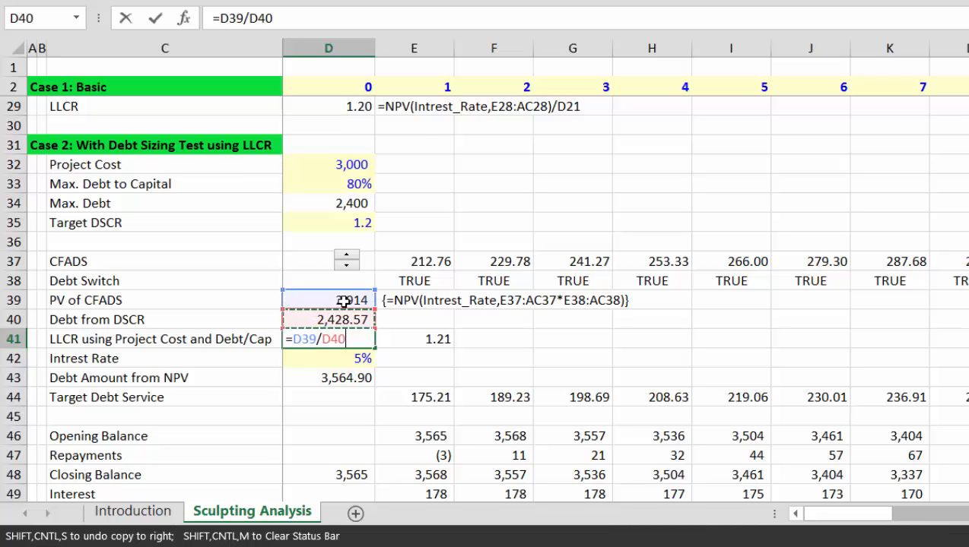
key(Up)
key(Up)
key(Up)
key(Up)
key(Up)
key(Up)
key(Up)
key(Down)
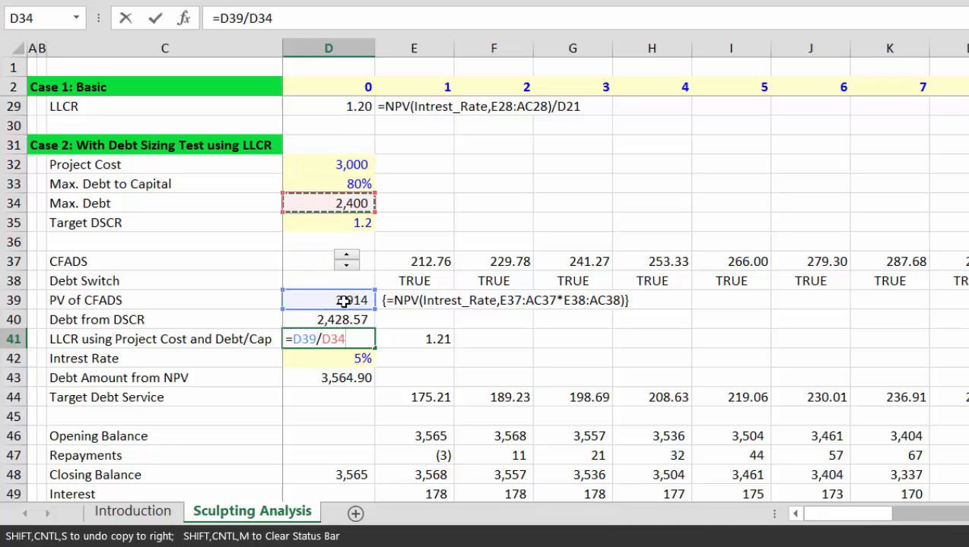
key(Return)
key(Up)
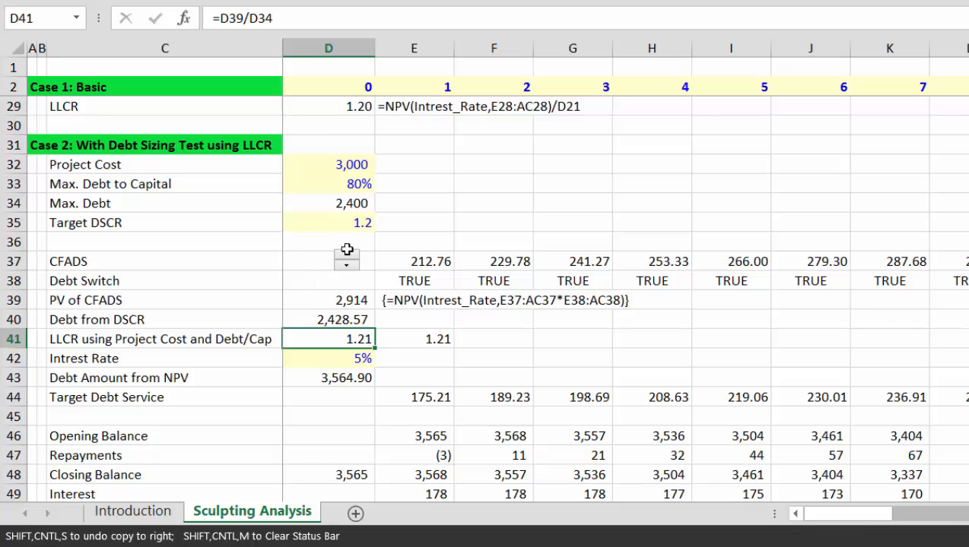
Step: Raise Case 2 CFADS three steps to 216.00, giving Debt from DSCR 2,465.55 and LLCR 1.23
click(346, 258)
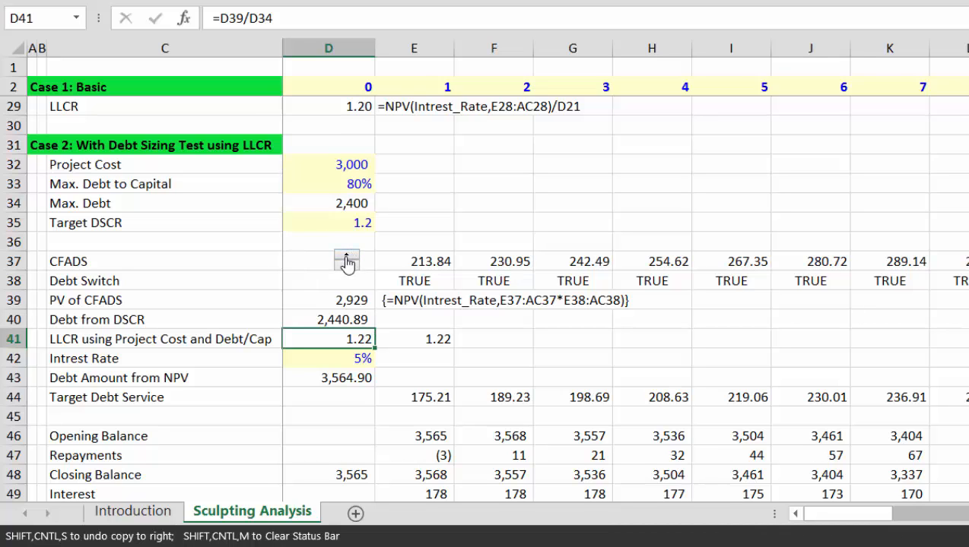
click(346, 258)
click(346, 258)
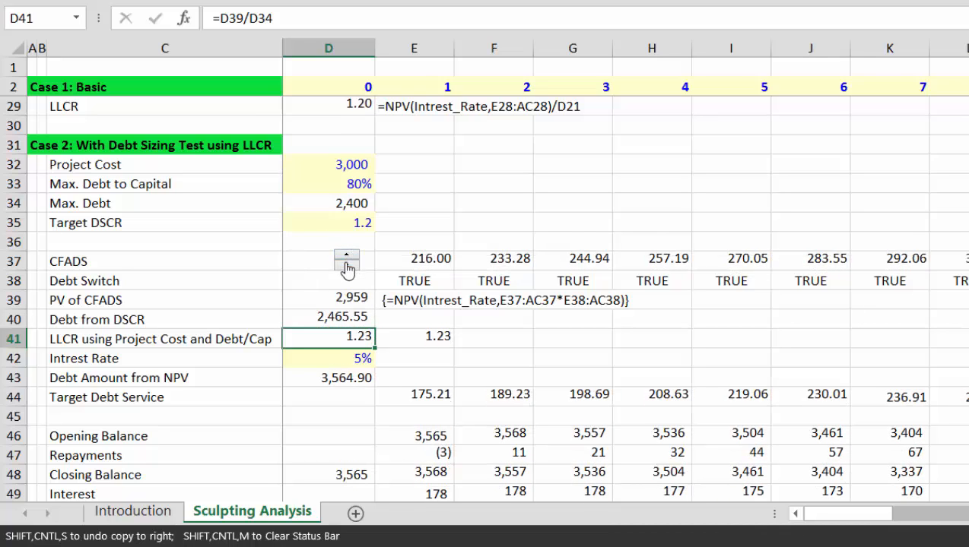
click(358, 224)
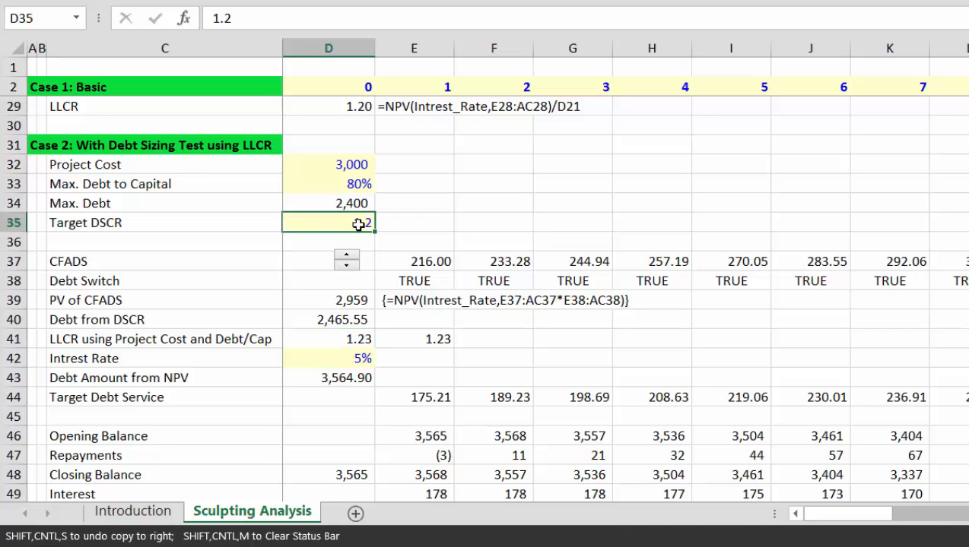
key(Down)
key(Down)
key(Down)
key(Down)
key(Down)
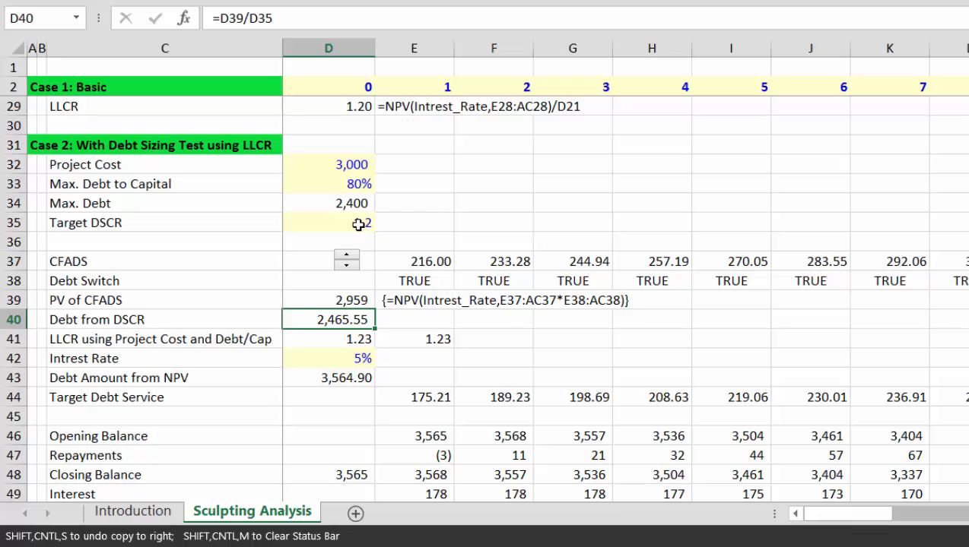
key(Up)
key(Up)
key(Up)
key(Up)
key(Up)
key(Up)
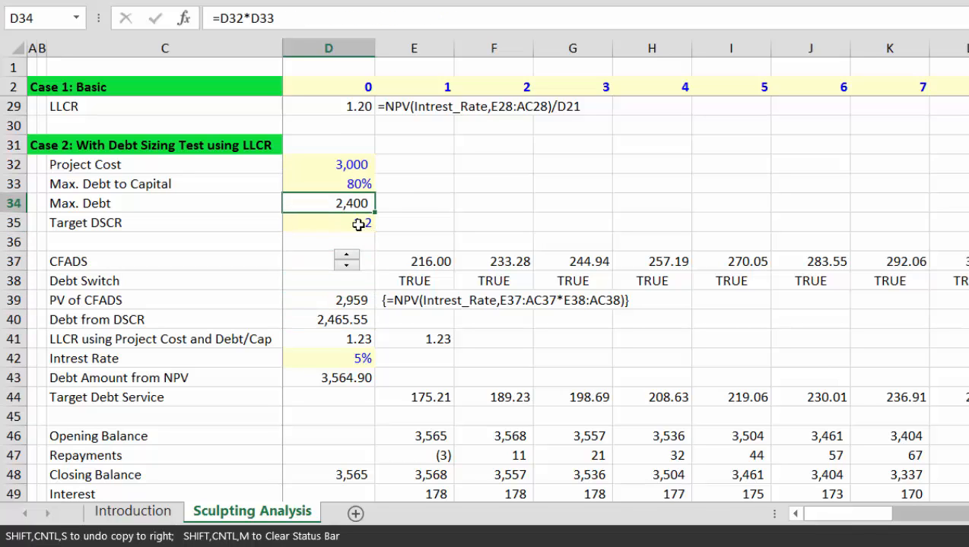
key(Down)
key(Down)
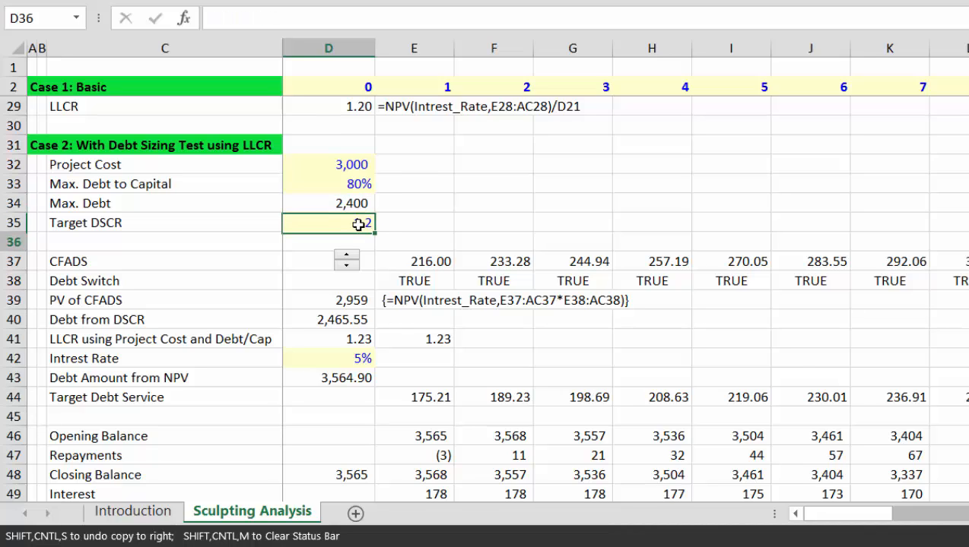
key(Down)
key(Down)
key(Down)
key(Down)
key(Down)
key(Up)
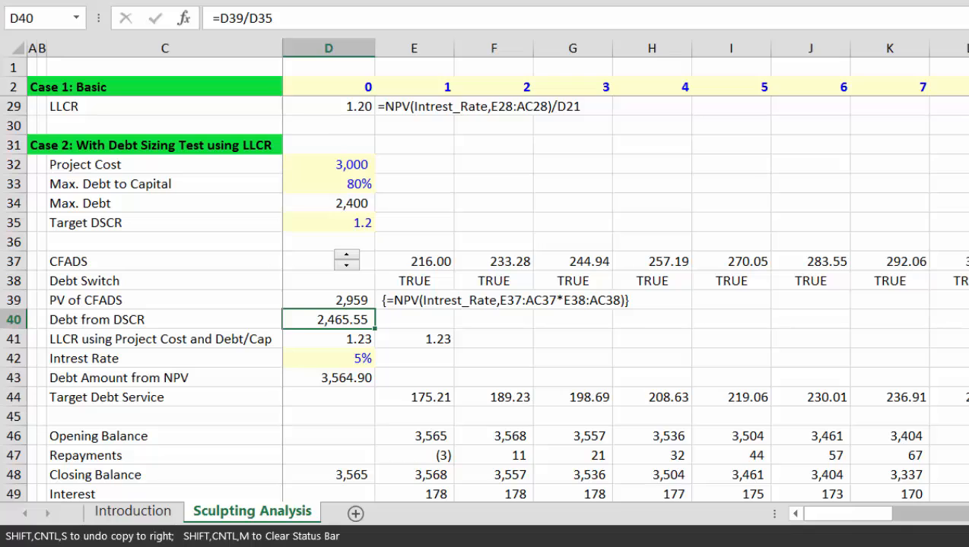
Step: Remove both decimals from Debt from DSCR so it shows 2,466
key(alt+h)
key(9)
key(alt+h)
key(9)
Step: Review the Intrest Rate and Debt Amount from NPV rows, then select the whole Intrest Rate row
key(Down)
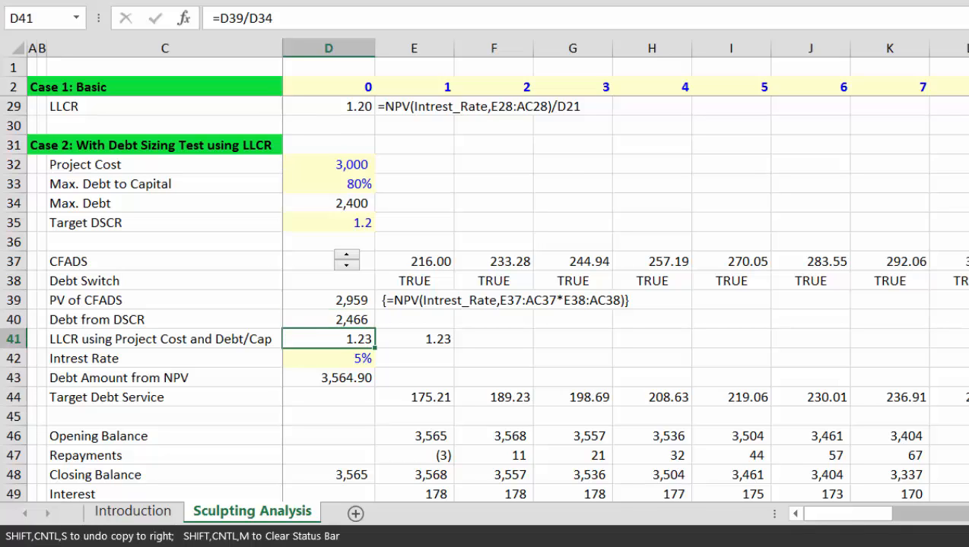
key(Down)
key(Left)
key(Right)
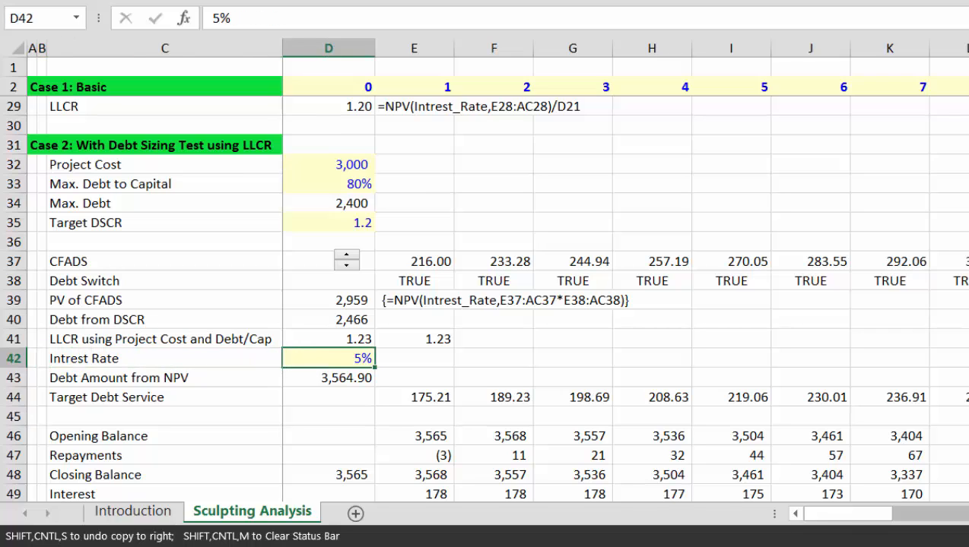
key(Down)
key(Left)
key(Right)
key(Left)
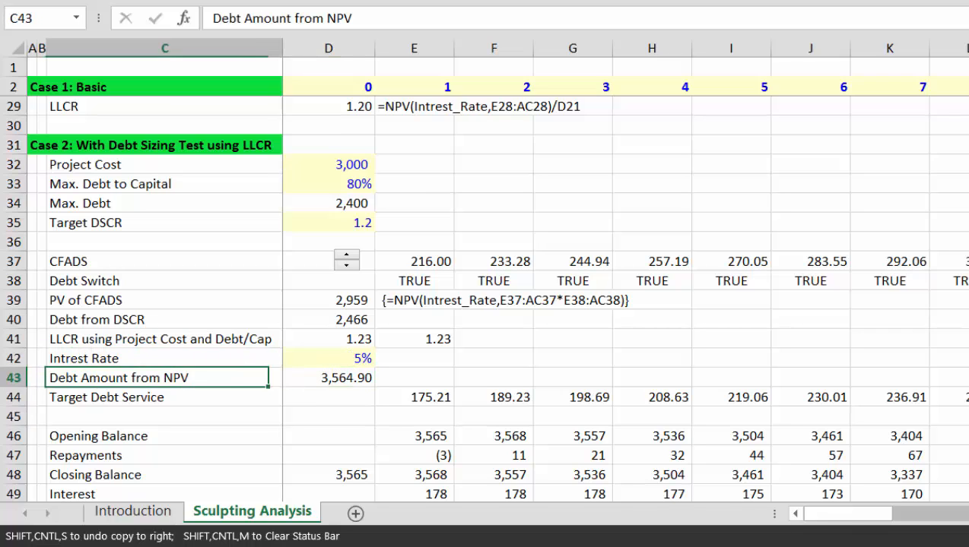
key(Right)
key(Up)
key(Down)
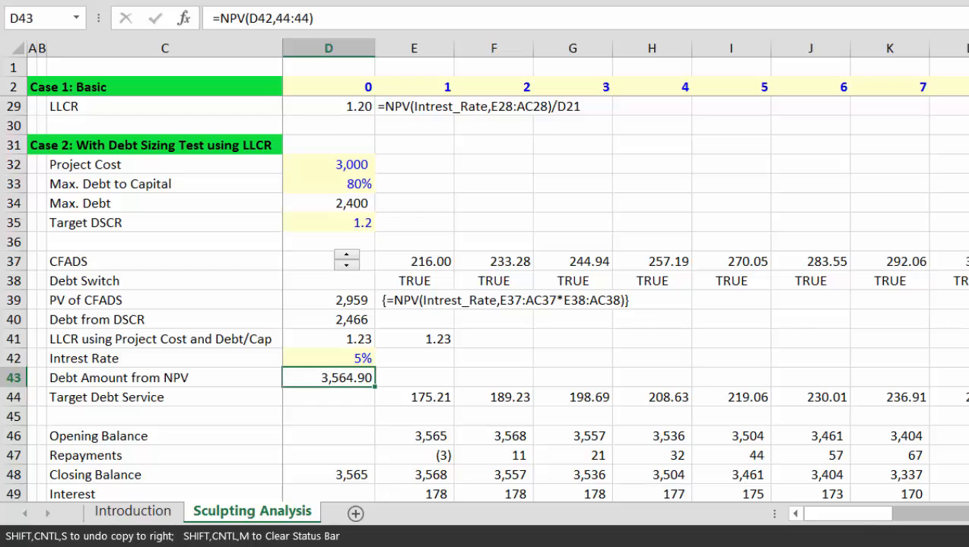
key(Up)
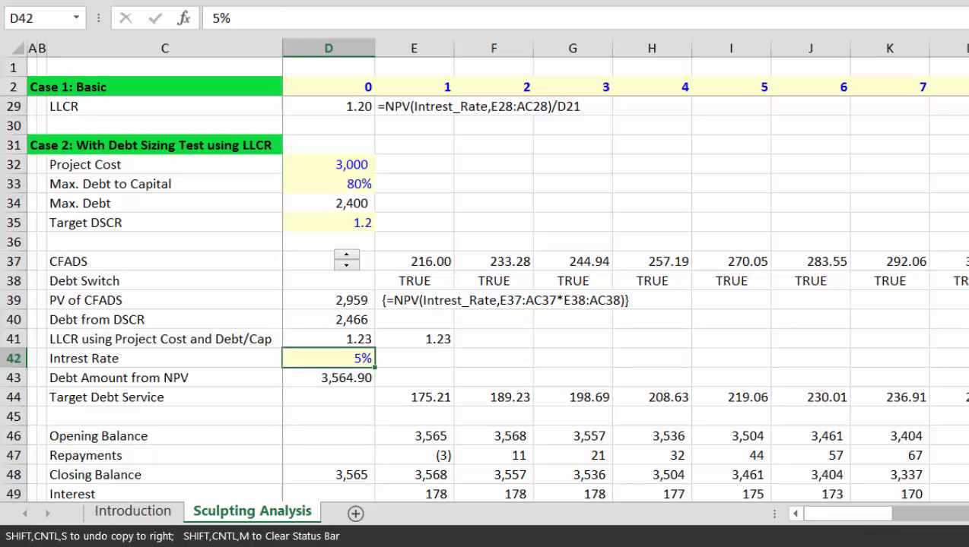
key(shift+space)
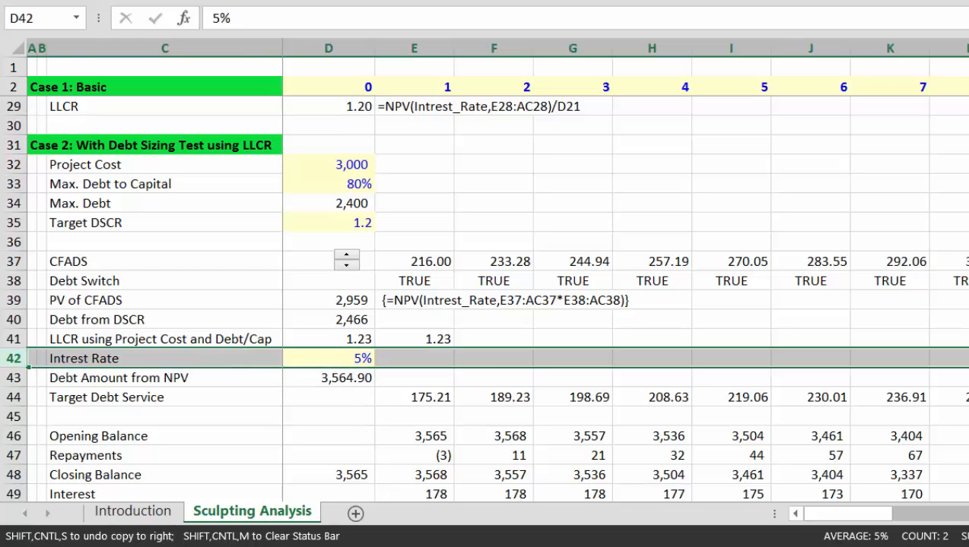
Step: Delete the Intrest Rate row, leaving the NPV formula unchanged
key(ctrl+minus)
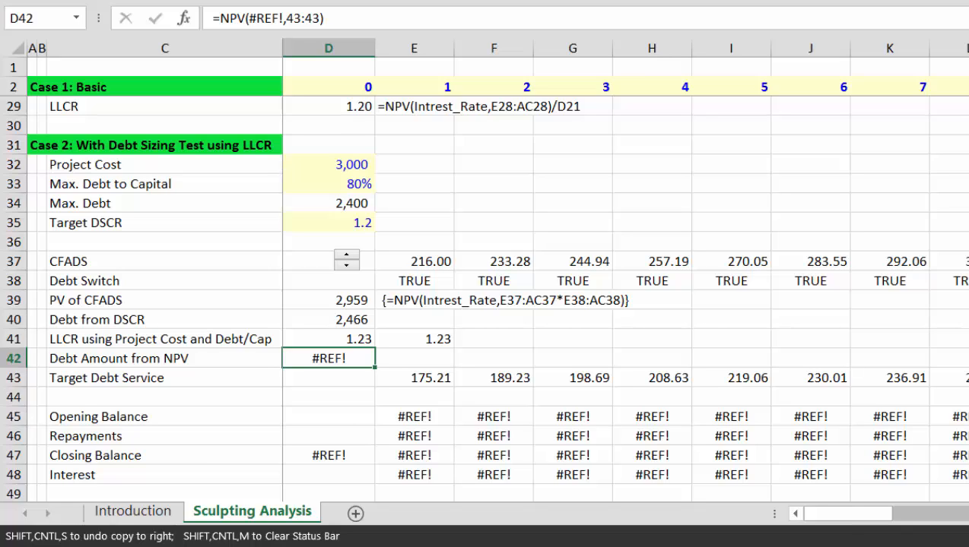
key(BackSpace)
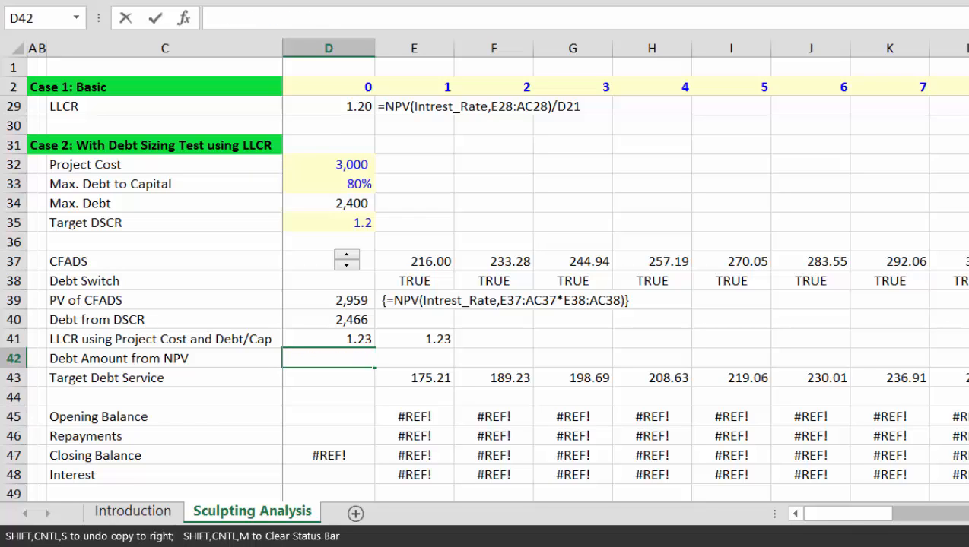
key(Escape)
Step: Insert three blank rows above Debt Amount from NPV
key(Left)
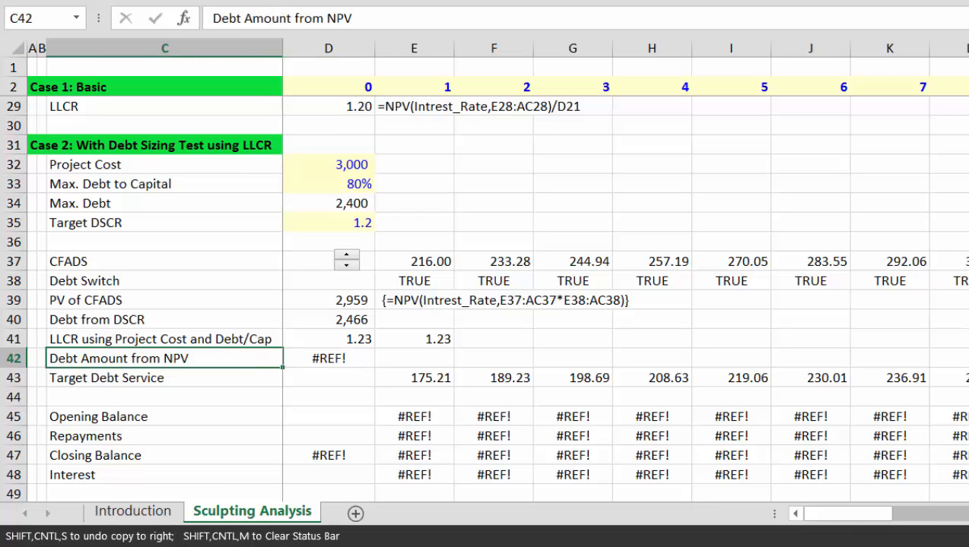
key(shift+space)
key(ctrl+plus)
key(ctrl+plus)
key(ctrl+plus)
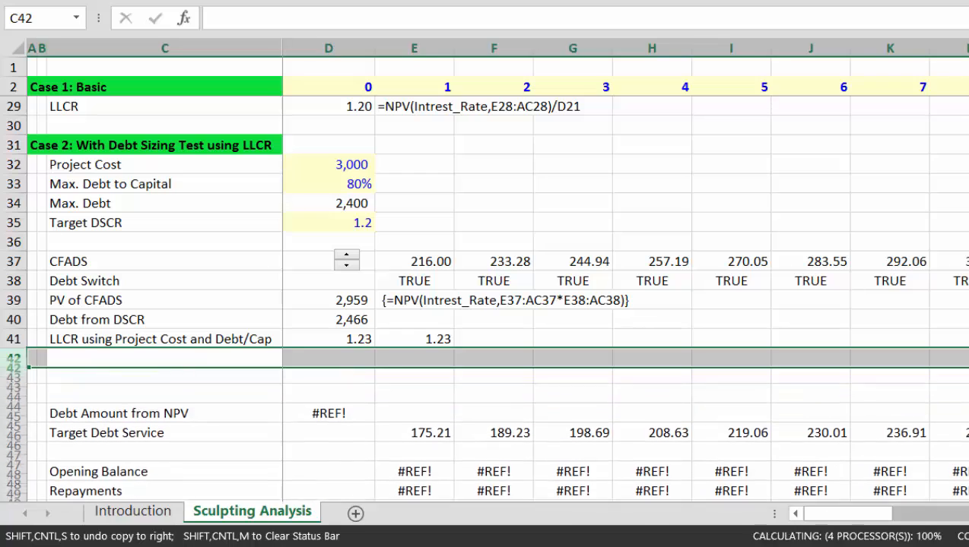
key(Down)
Step: Label C43 'DSCR with Debt to Cap Constraint' and move to D43
text(D)
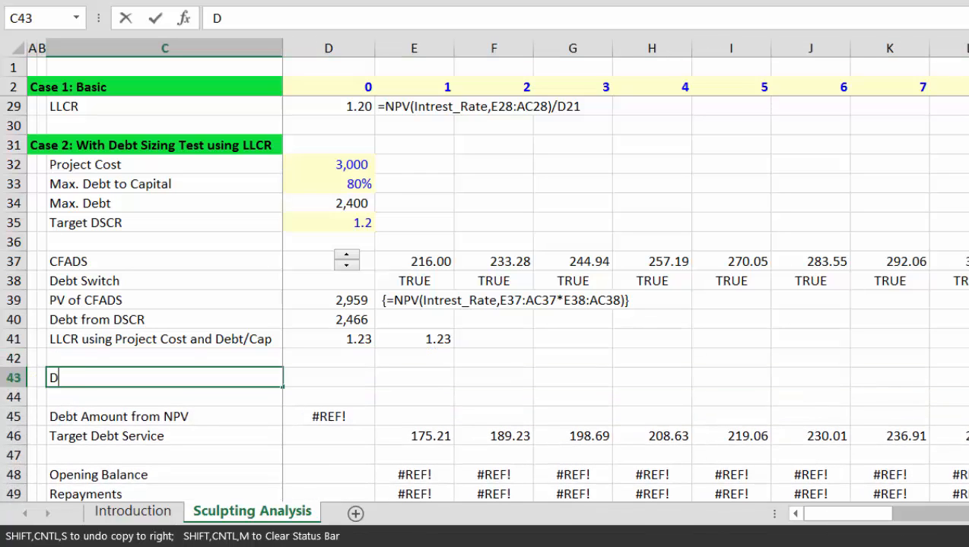
text(SCR wit)
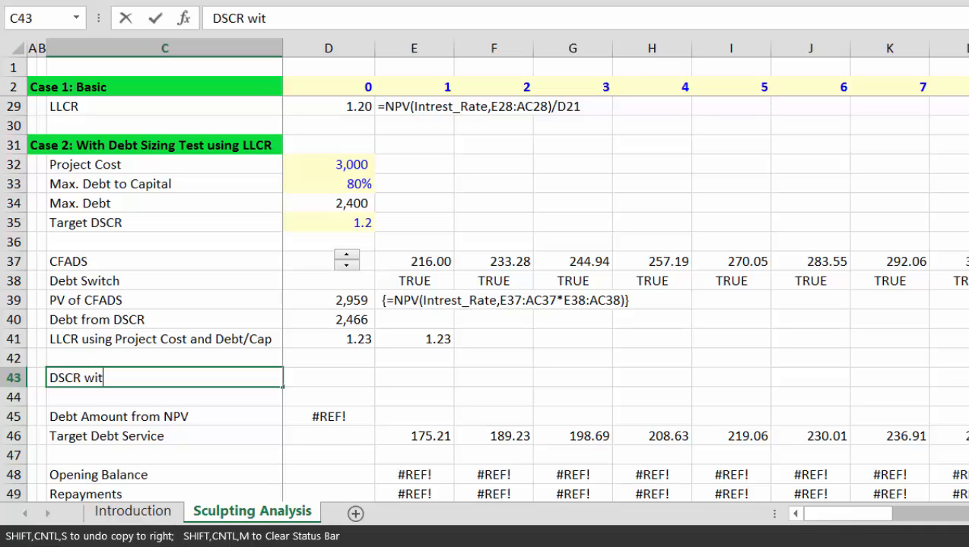
text(h Debt to Cap Co)
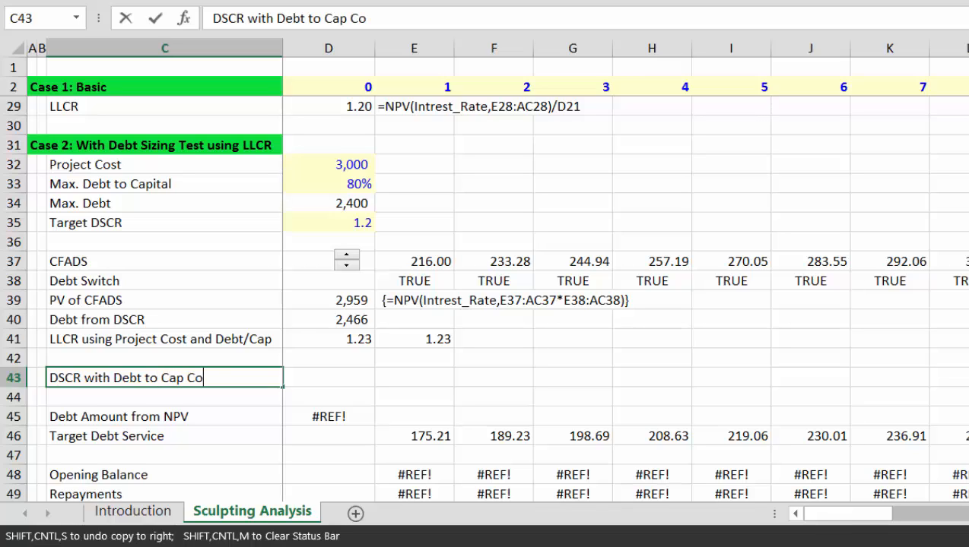
text(nstraint)
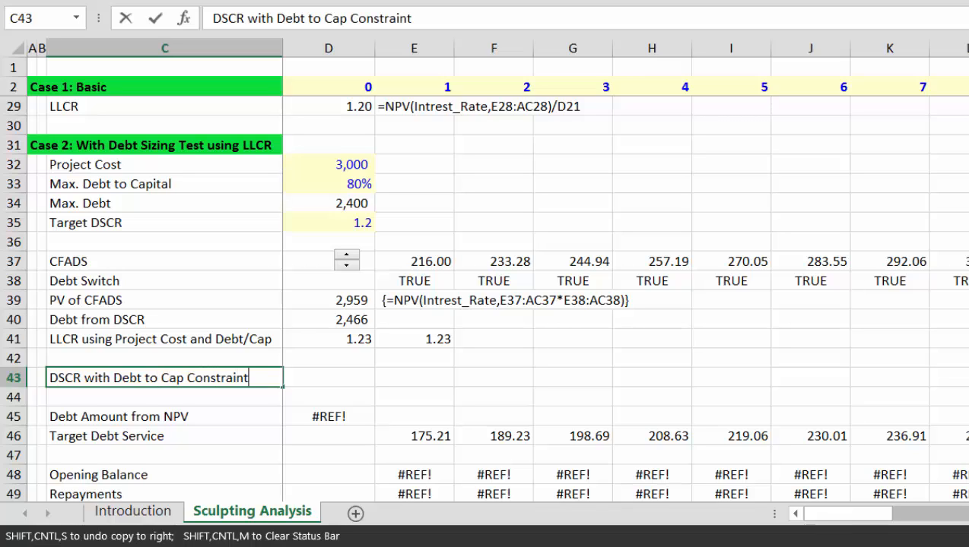
key(Return)
key(Up)
key(Right)
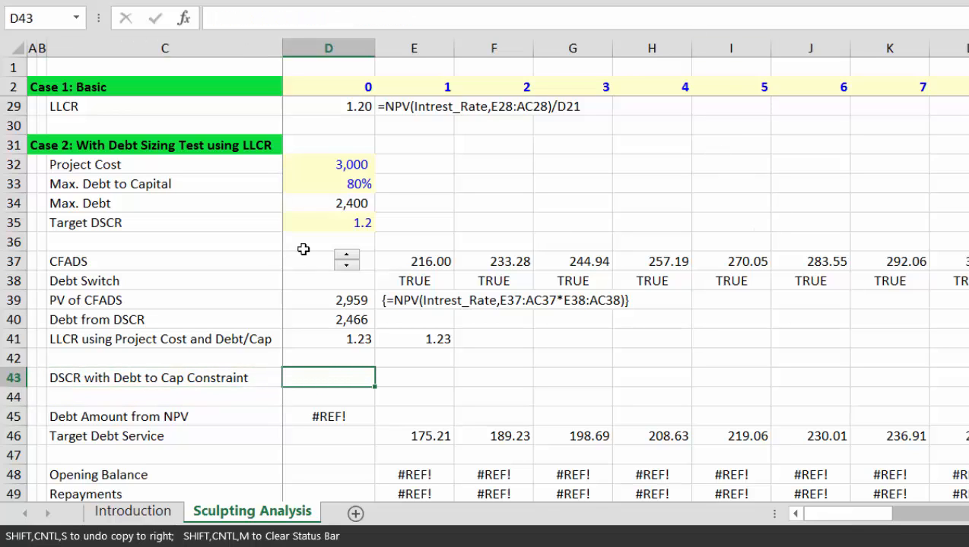
Step: Lower Case 2 CFADS to 204.12, giving Debt from DSCR 2,330 and LLCR 1.16
click(349, 266)
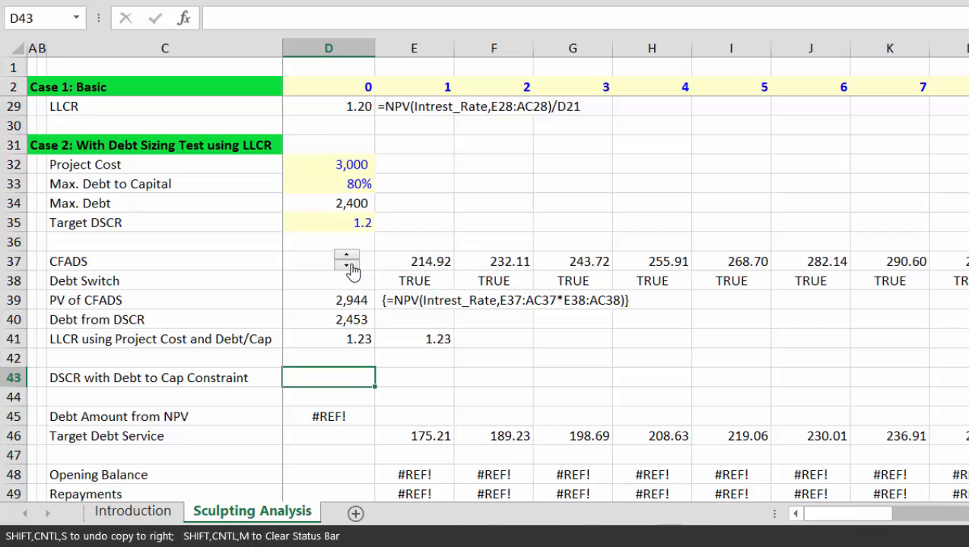
click(348, 266)
click(349, 266)
click(348, 266)
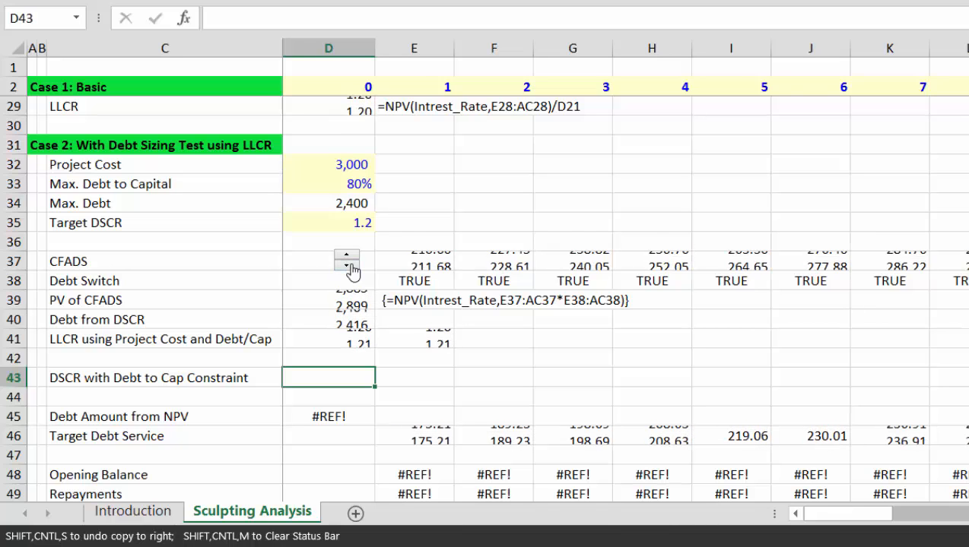
click(348, 266)
click(348, 266)
click(348, 266)
click(348, 266)
click(348, 266)
click(348, 266)
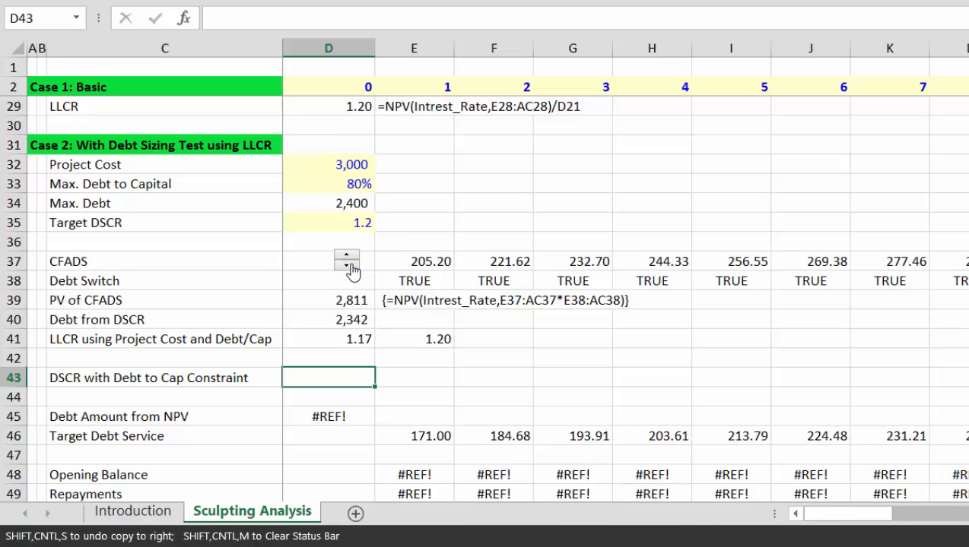
click(348, 266)
Step: Review the PV of CFADS value, then select the whole LLCR row 41
key(Up)
key(Up)
key(Up)
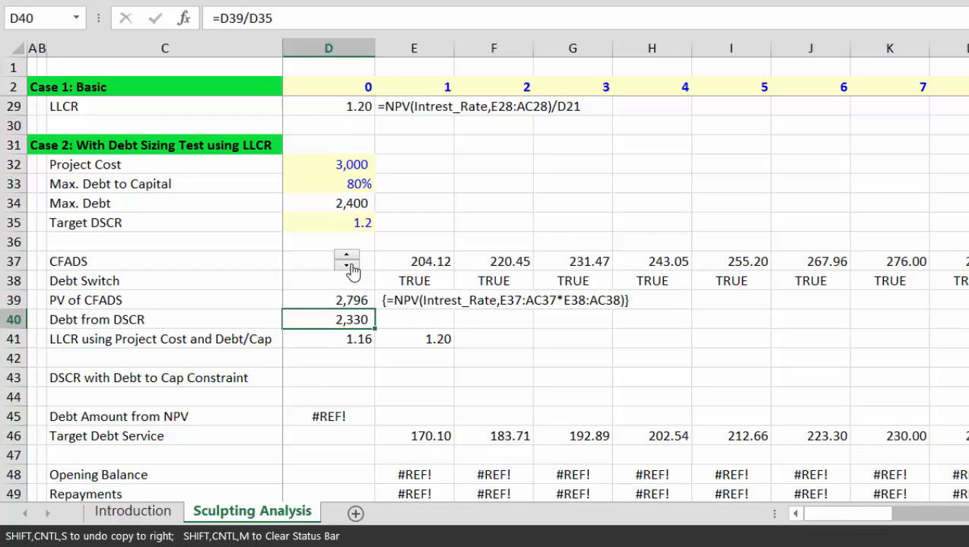
key(Up)
key(Left)
key(Right)
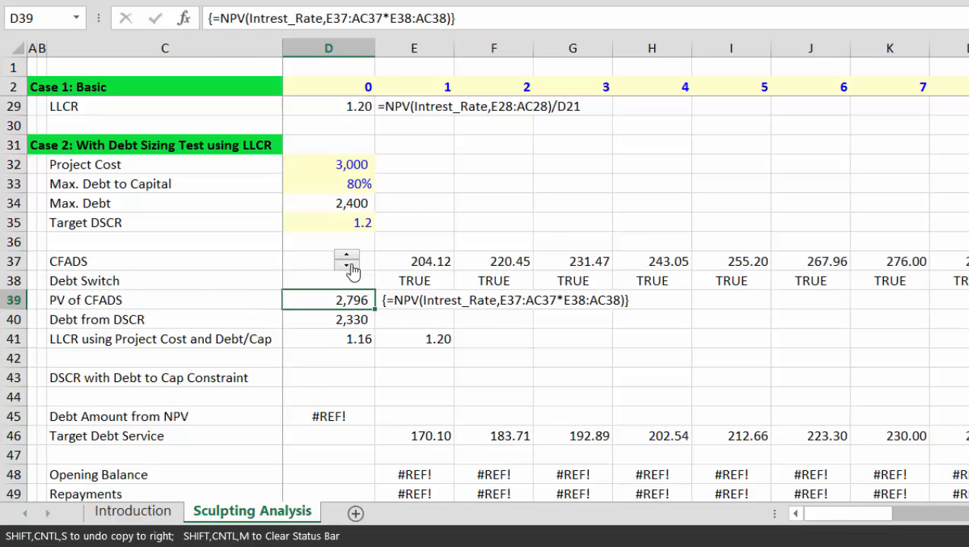
key(Down)
key(Down)
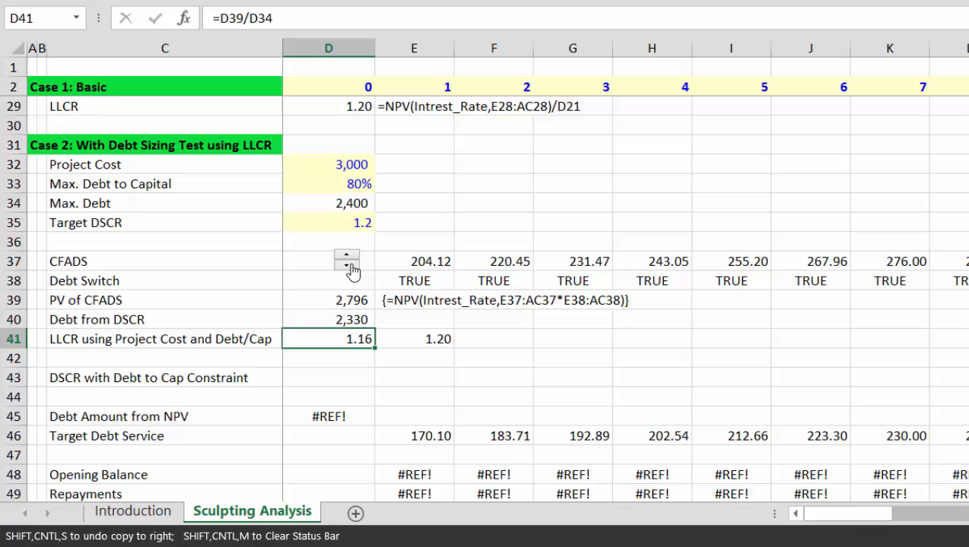
key(shift+space)
Step: Insert a row above LLCR and label it 'Debt to Cap with DSCR Constraint'
key(ctrl+shift+equal)
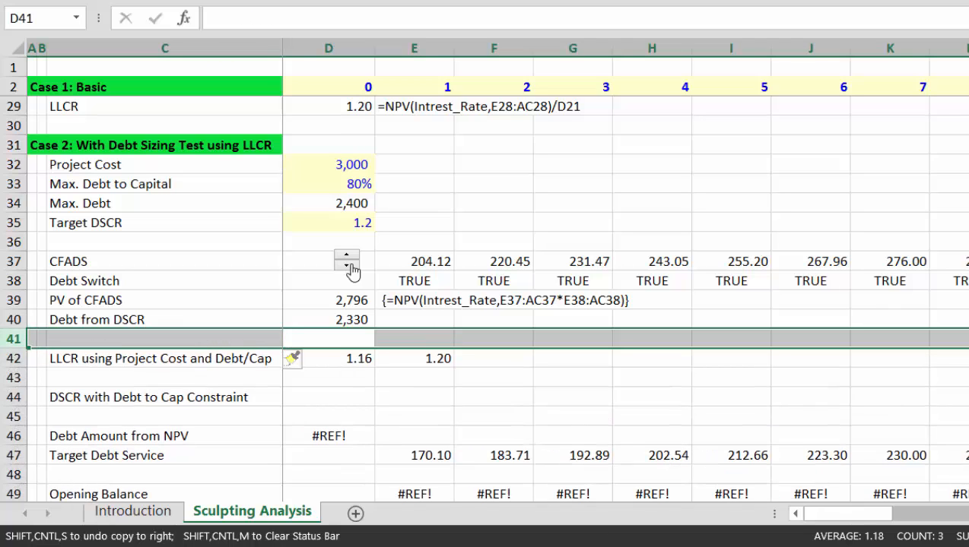
key(Left)
text(Debt t)
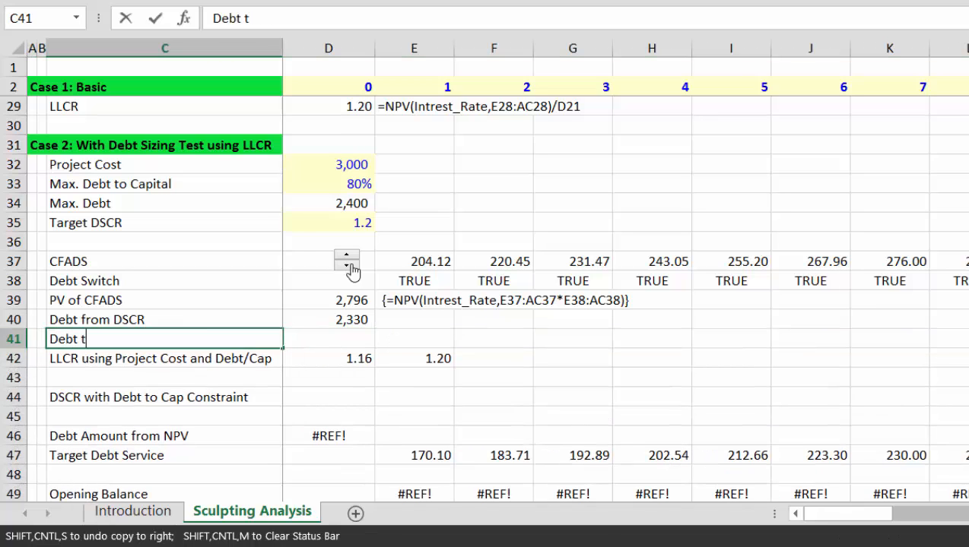
text(o Cap with )
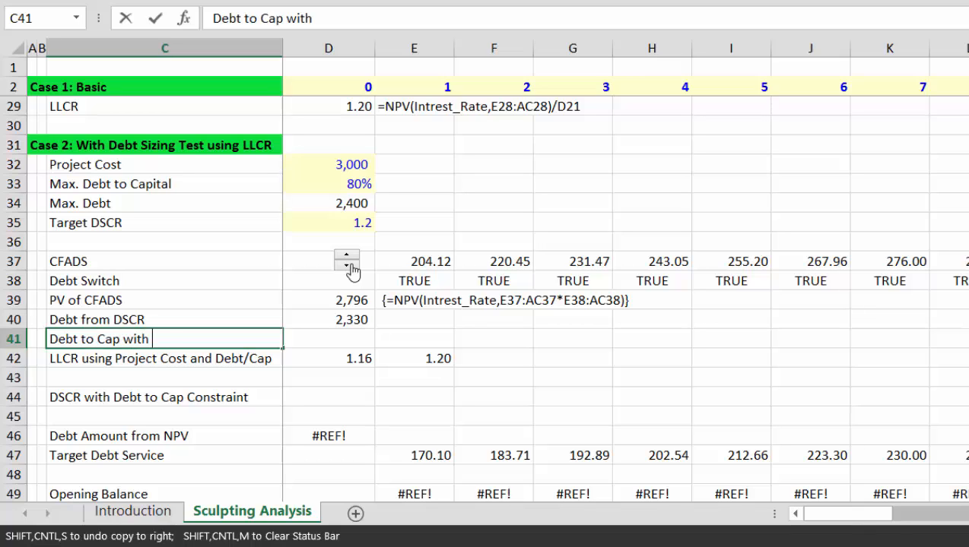
text(DSCR Co)
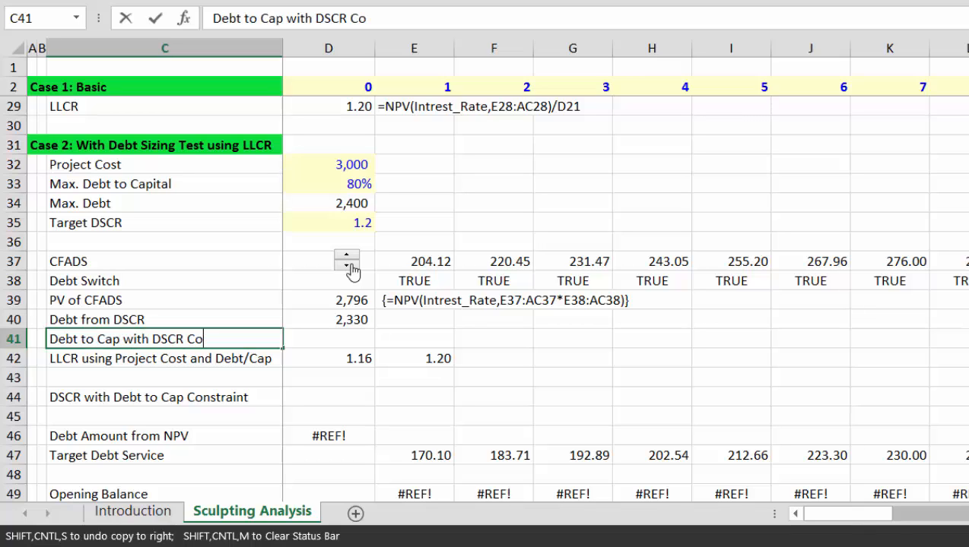
text(a)
key(BackSpace)
text(nstri)
text(int)
key(Return)
Step: Enter a first formula in D41 referencing the PV of CFADS
key(Up)
key(Right)
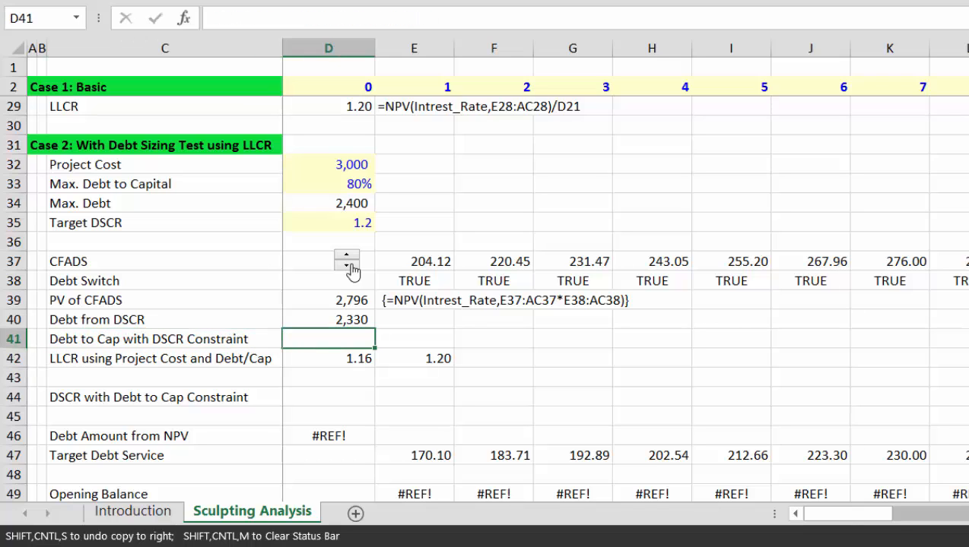
text(=)
key(Up)
key(Up)
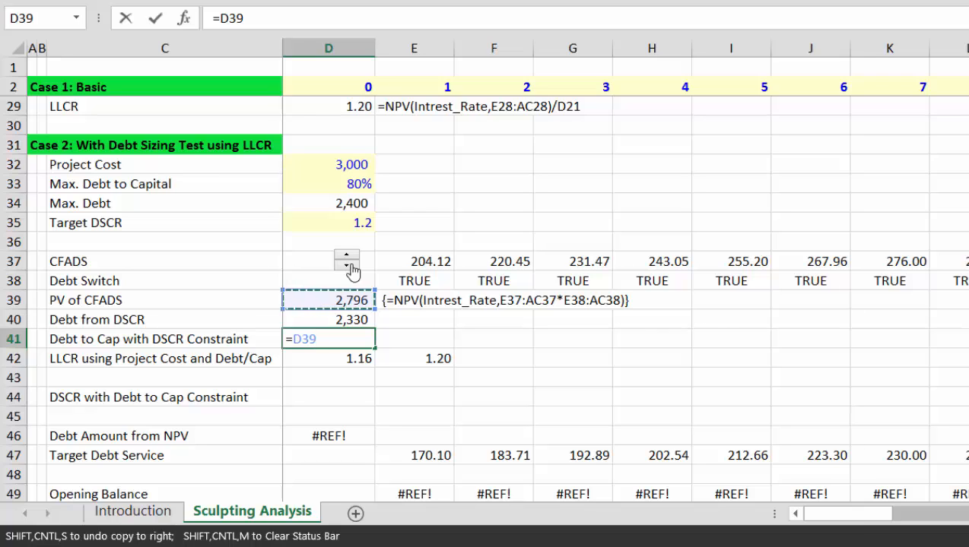
key(Up)
key(Down)
text(/)
key(BackSpace)
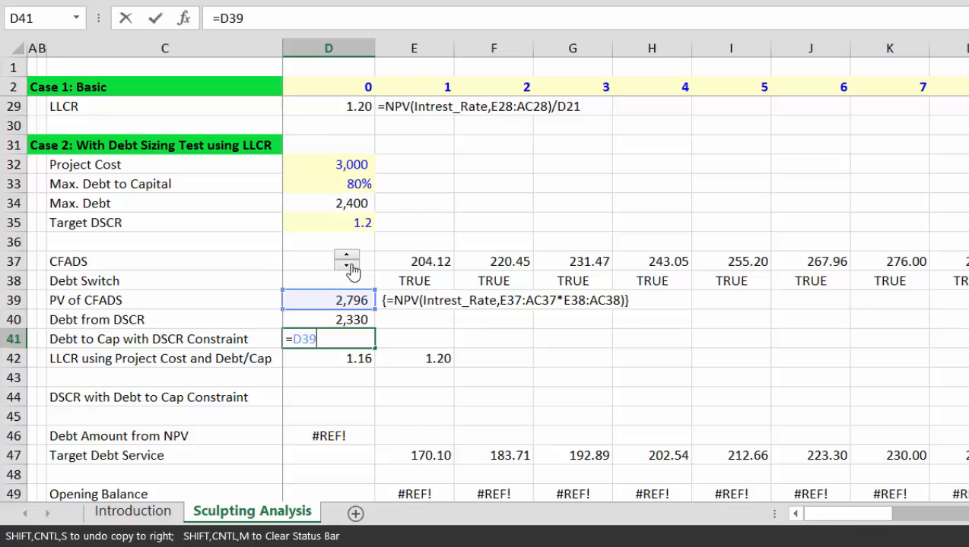
key(Return)
Step: Rewrite D41 as =D40/D32, Debt from DSCR divided by Project Cost
key(Up)
key(Up)
key(Down)
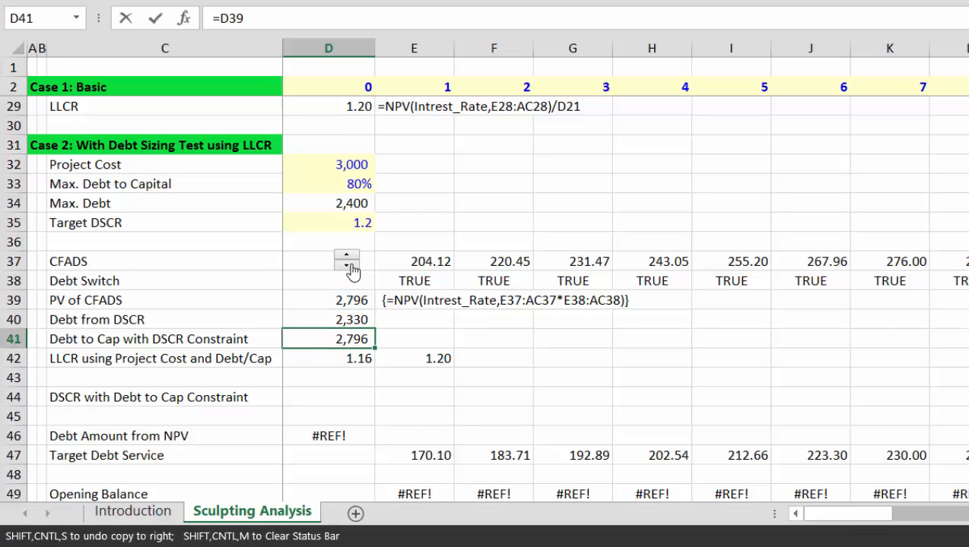
text(=)
key(Up)
text(/)
key(Up)
key(Up)
key(Up)
key(Up)
key(Up)
key(Up)
key(Up)
key(Up)
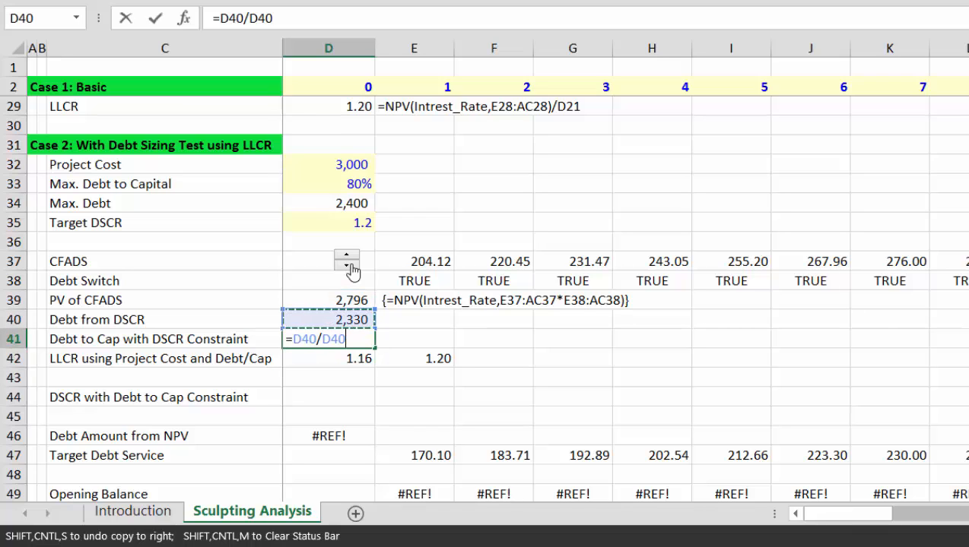
key(Up)
key(Return)
Step: Format the ratio as a percentage (77.66%) and select the LLCR row
key(Up)
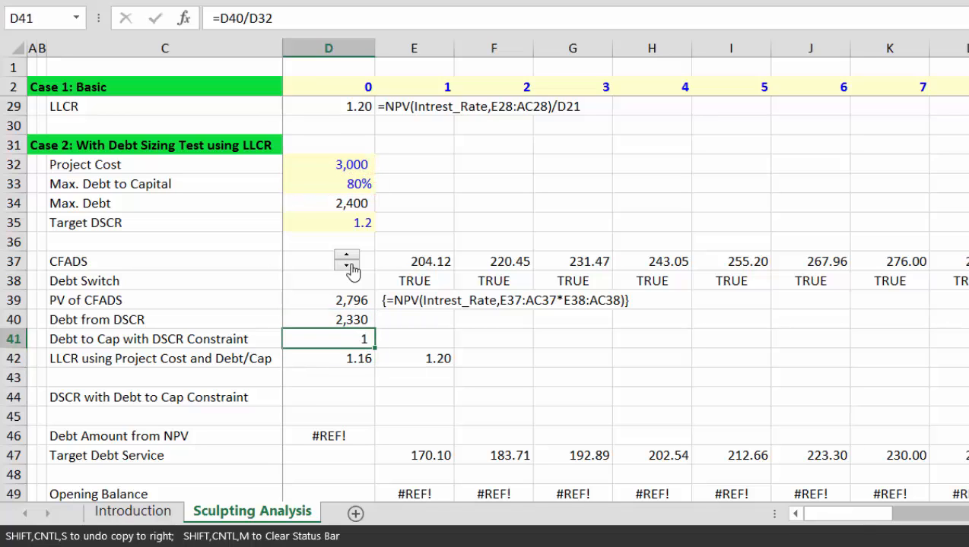
key(ctrl+shift+5)
key(Down)
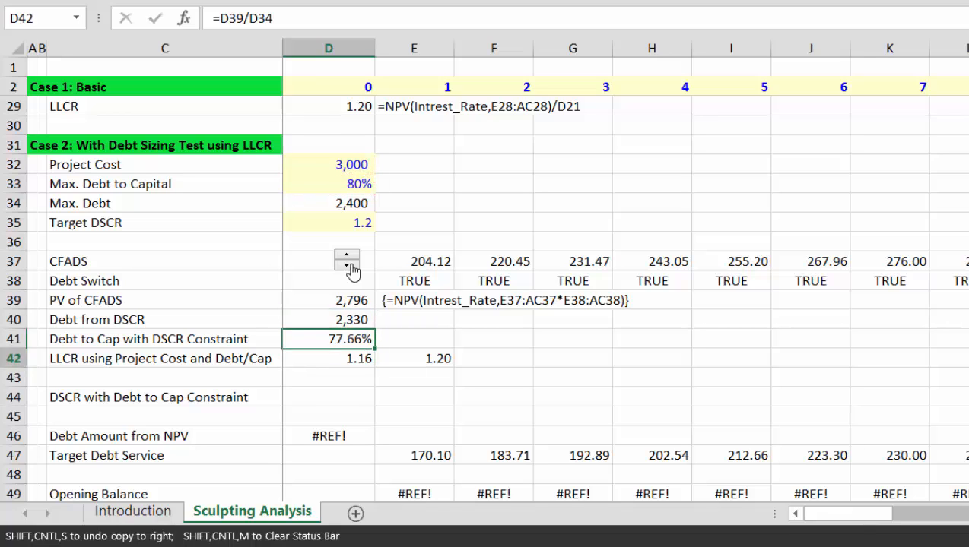
key(Up)
key(Down)
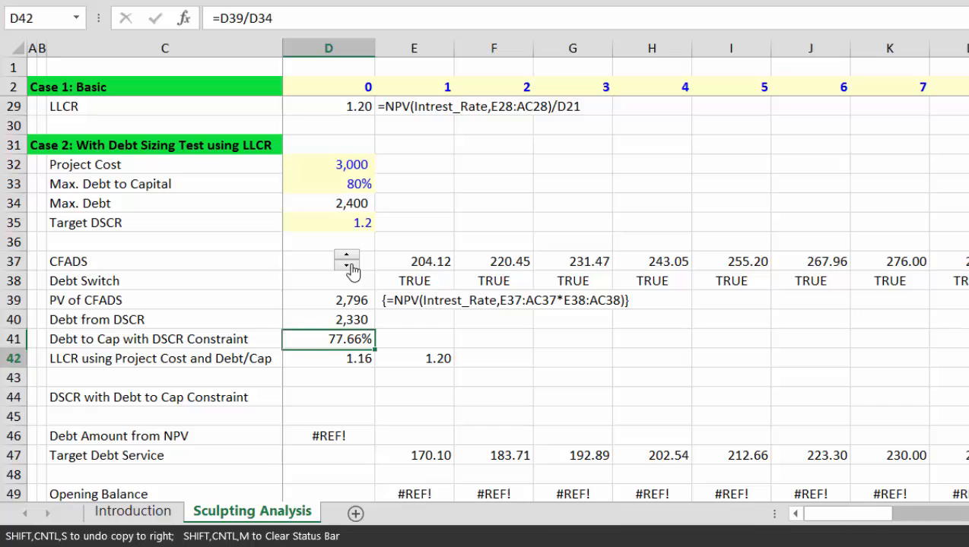
key(shift+space)
Step: Insert two rows above LLCR and label the first 'Constraint Applied'
key(ctrl+shift+plus)
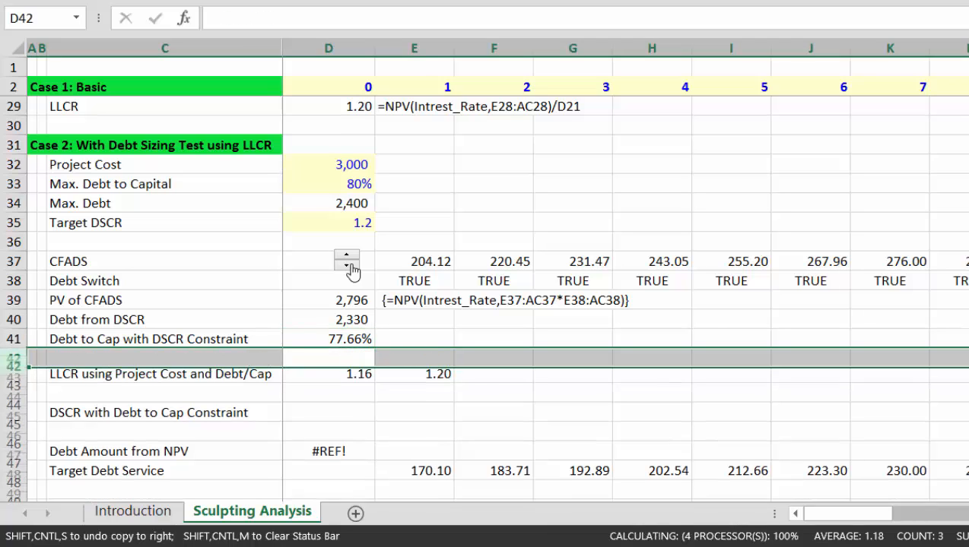
key(ctrl+shift+plus)
key(Left)
key(Right)
key(Left)
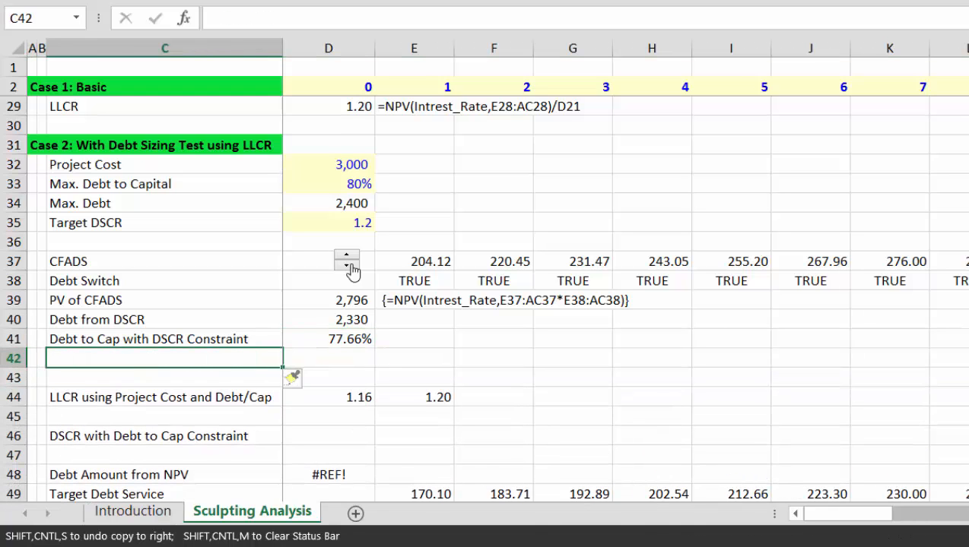
text(Constrai)
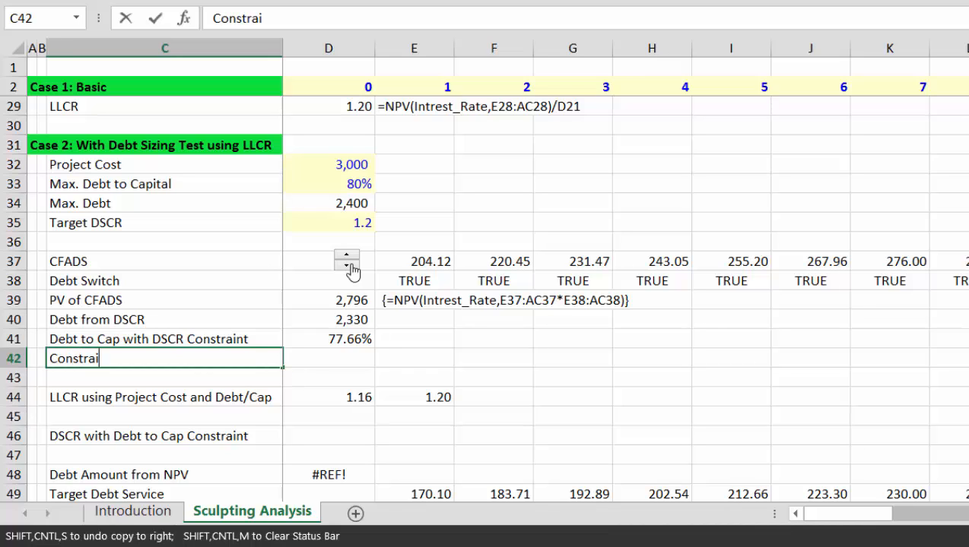
text(nt Appli)
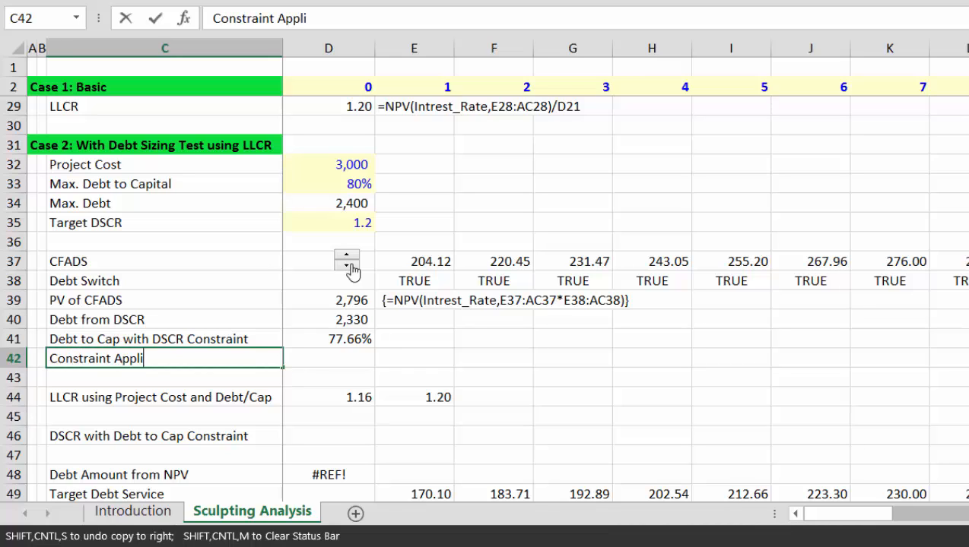
text(ed)
key(Return)
Step: Enter =IF(D41<D33,"DSCR","Debt to Cap") in D42, currently returning DSCR
key(Up)
key(Right)
text(=)
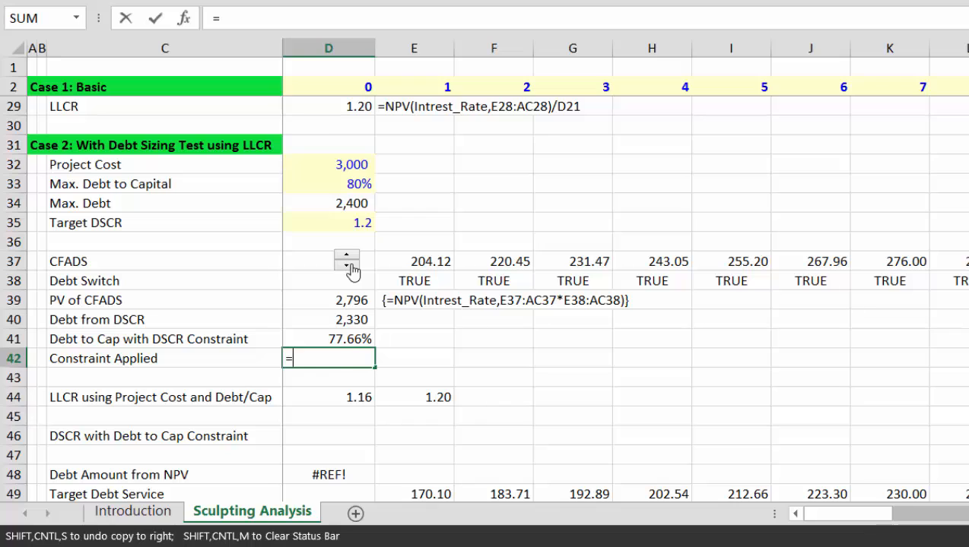
text(if()
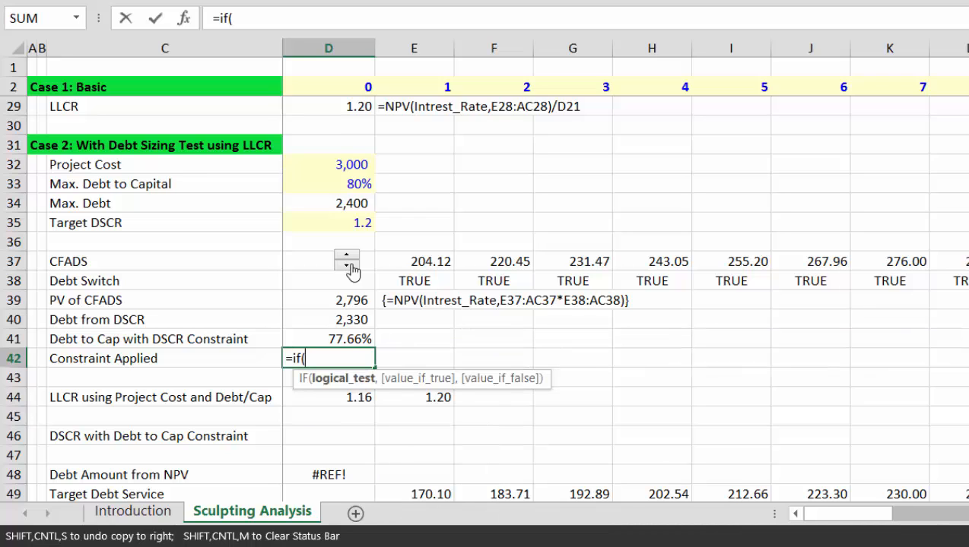
key(Up)
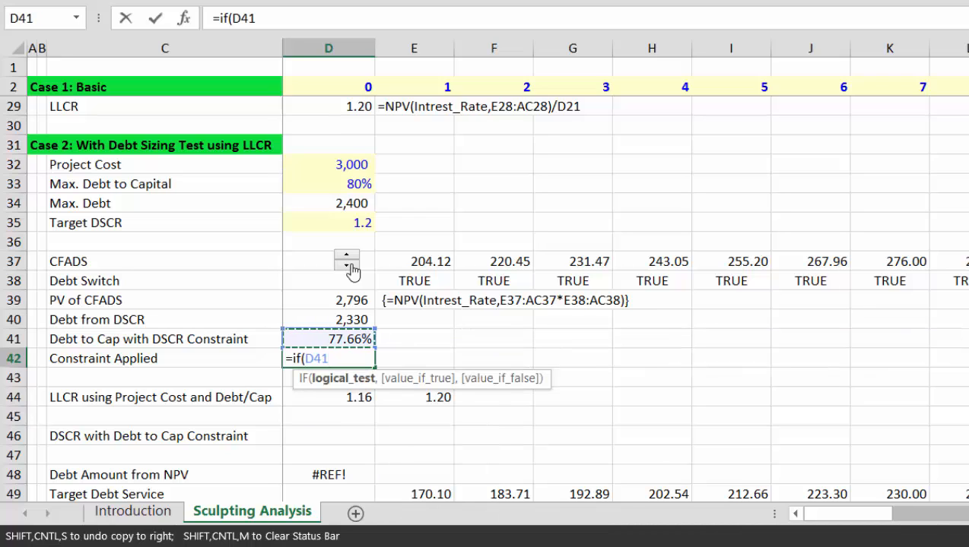
text(<)
key(Up)
key(Up)
key(Up)
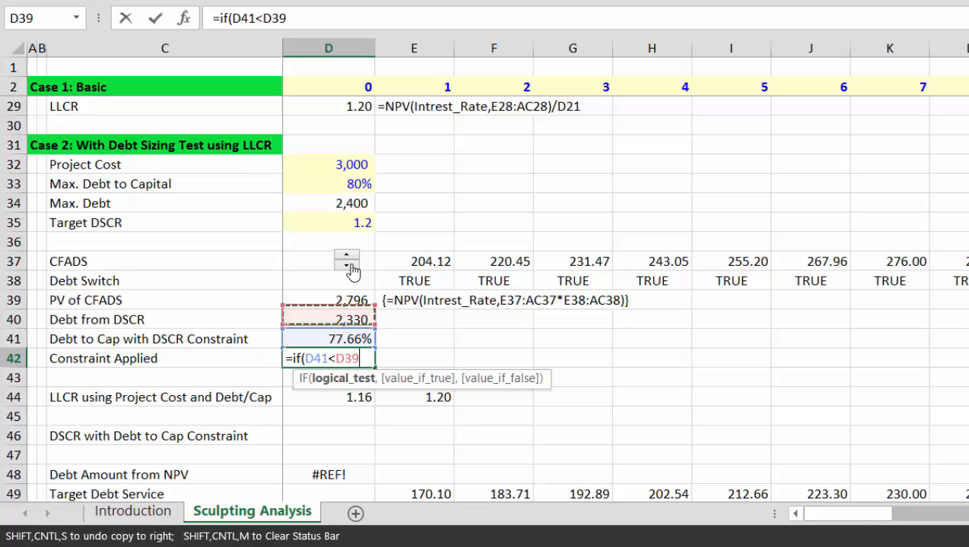
key(Up)
key(Up)
key(Up)
key(Up)
key(Up)
key(Up)
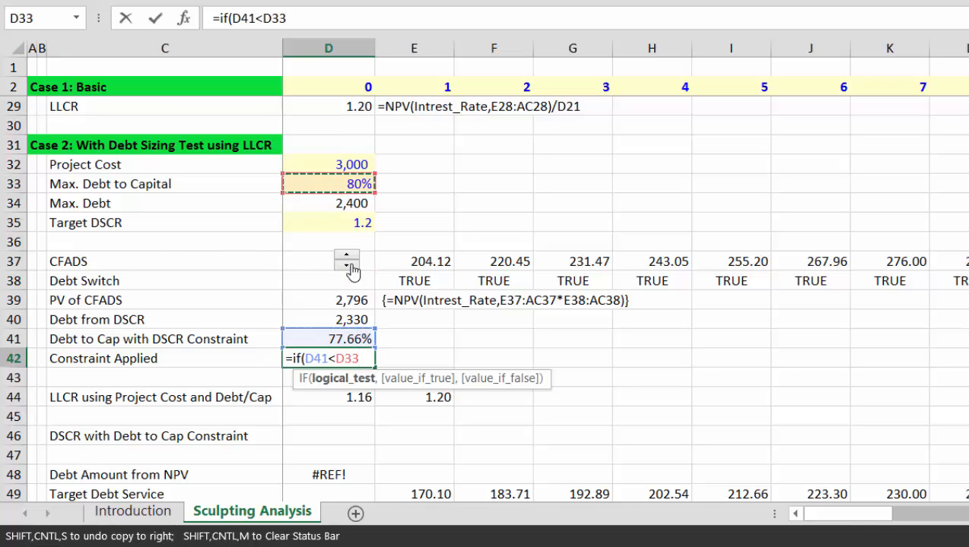
text(,"D)
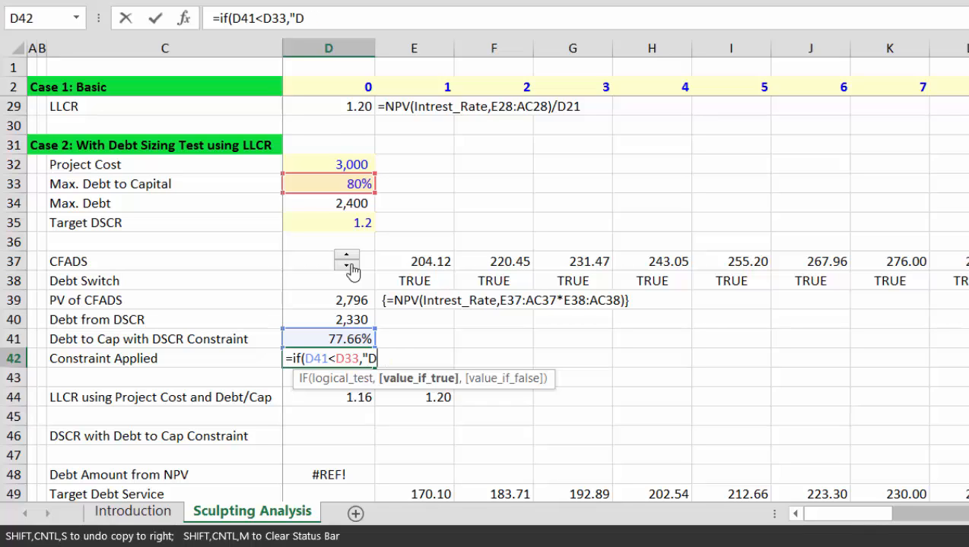
text(CSCR)
text(,")
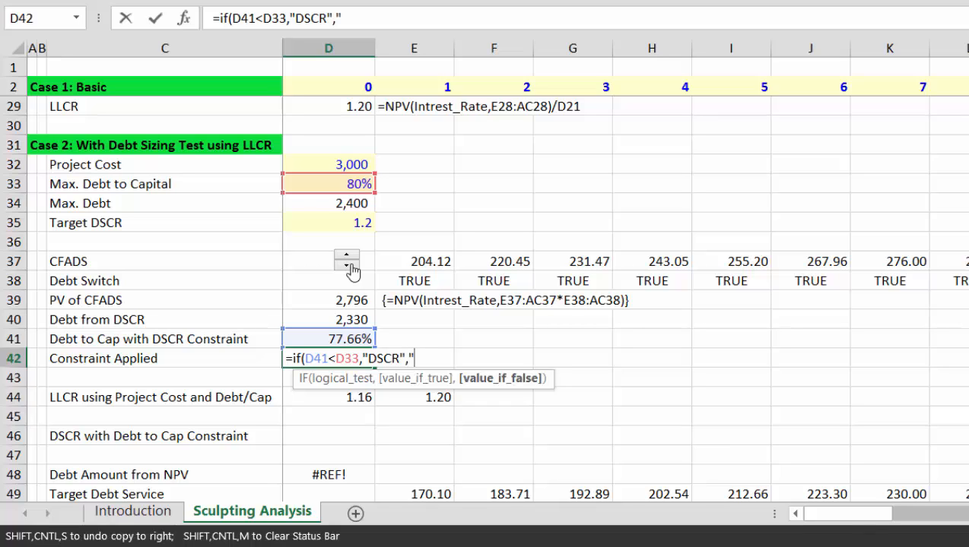
text(Debt )
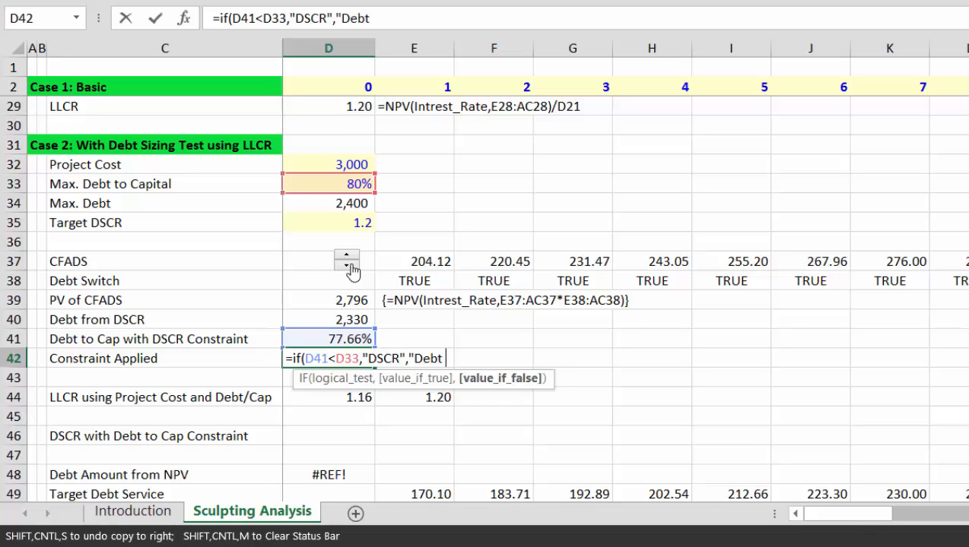
text(to Cap)
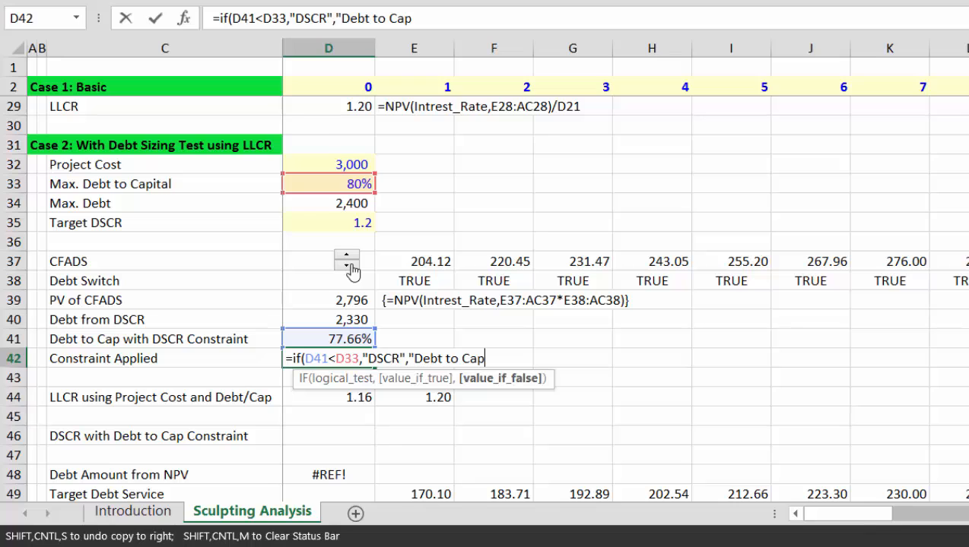
text("))
key(Return)
key(Up)
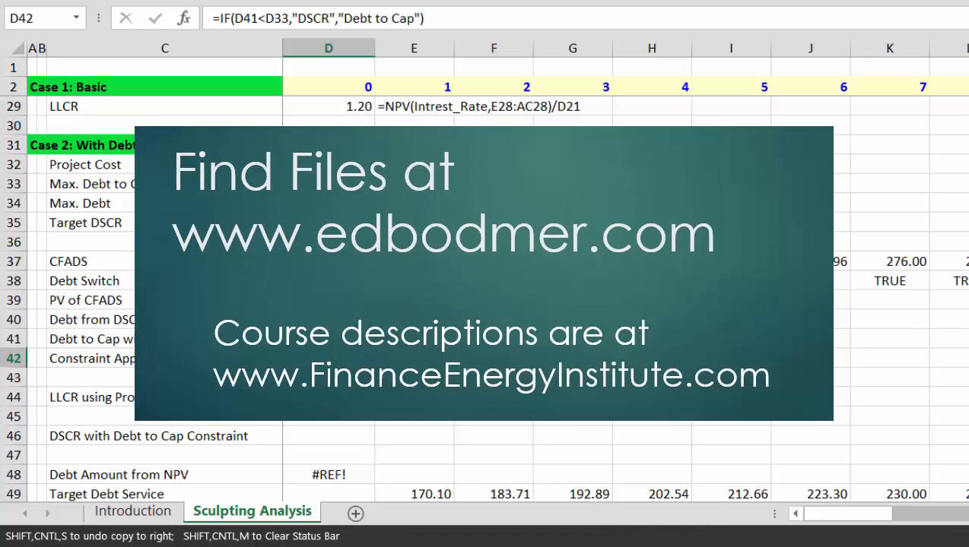
Step: Raise CFADS step by step until Constraint Applied switches to Debt to Cap
click(347, 256)
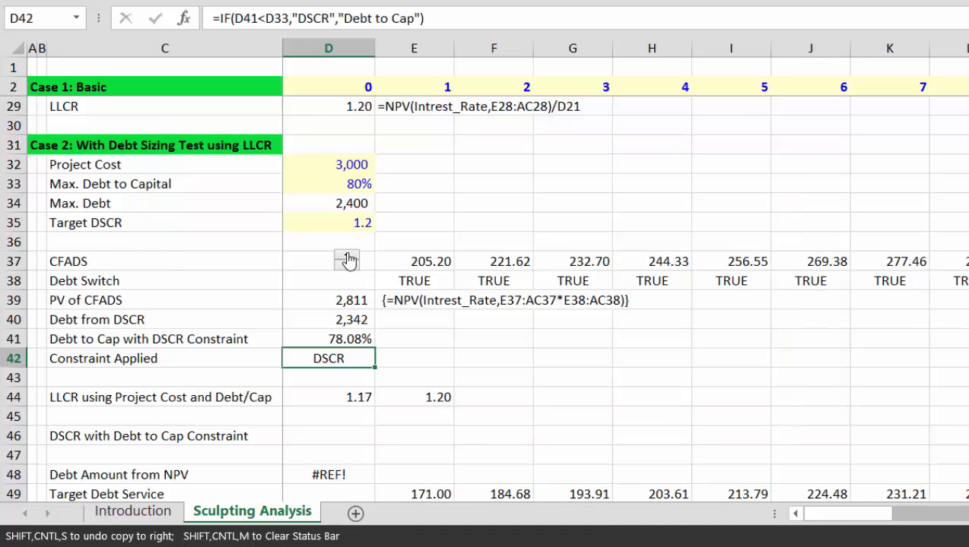
click(347, 256)
click(348, 256)
click(347, 256)
click(348, 256)
click(348, 256)
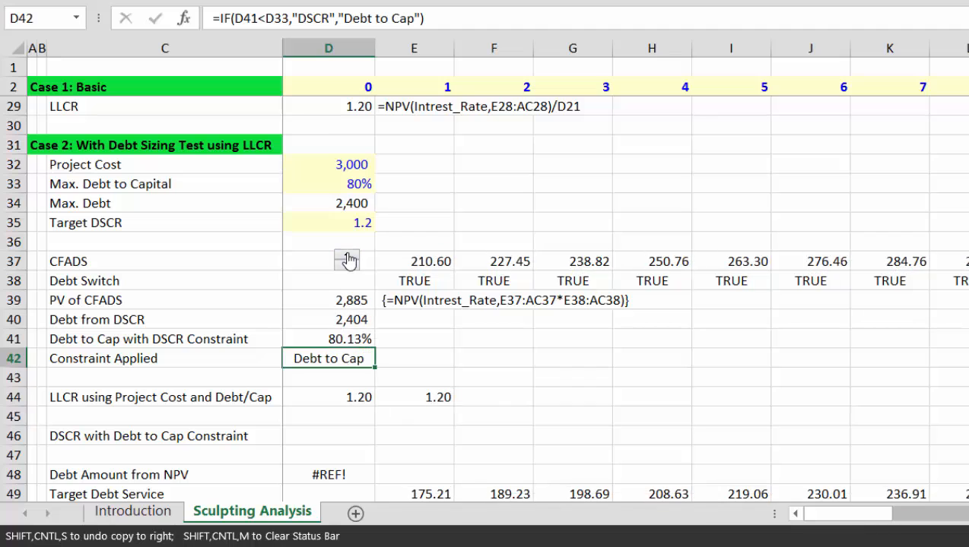
click(347, 257)
click(348, 257)
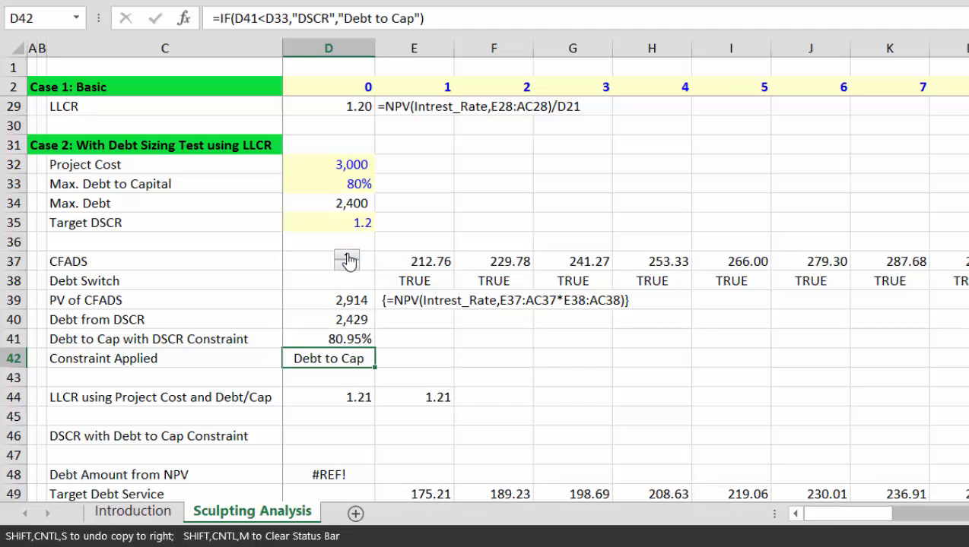
Step: Flex CFADS down and up until DSCR binds again, and select the extra value in E44
click(347, 267)
click(346, 267)
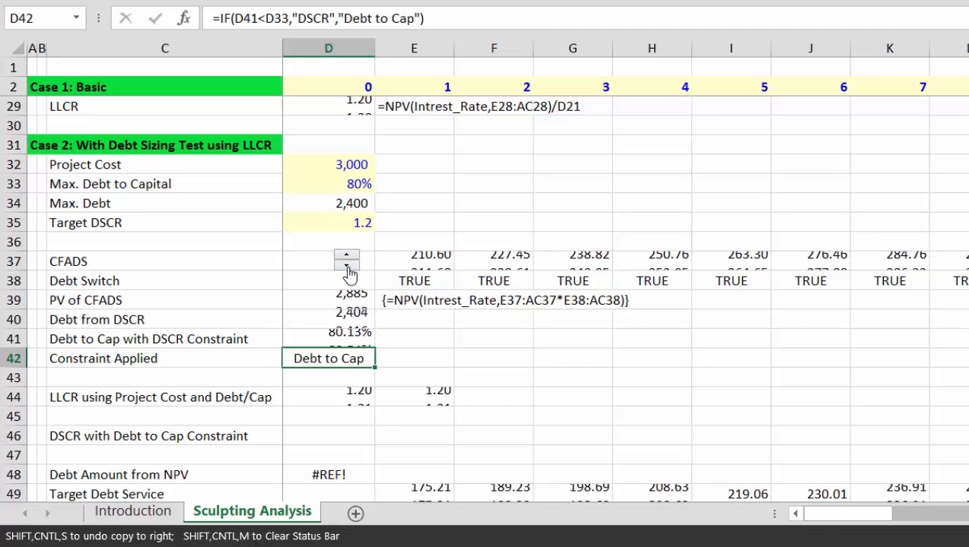
click(347, 267)
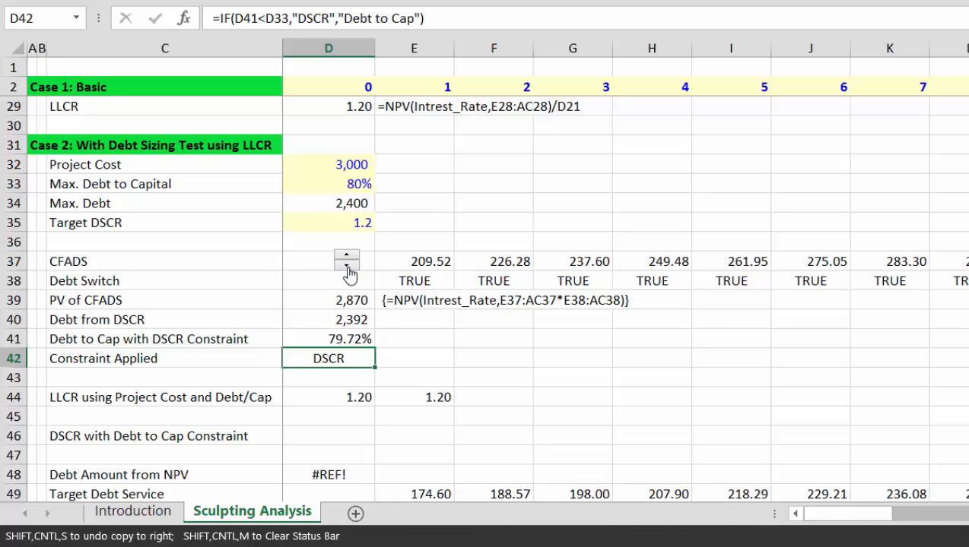
click(349, 268)
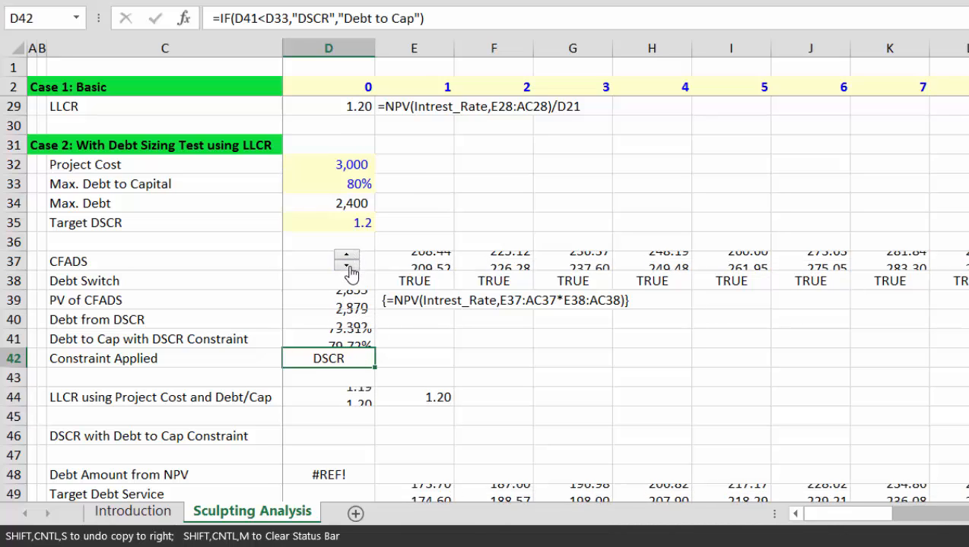
click(349, 268)
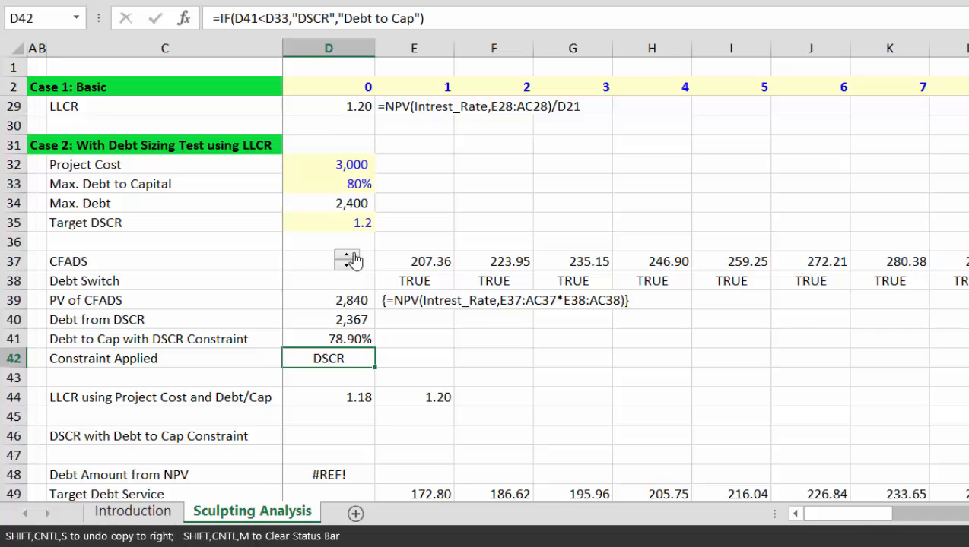
click(350, 257)
click(352, 258)
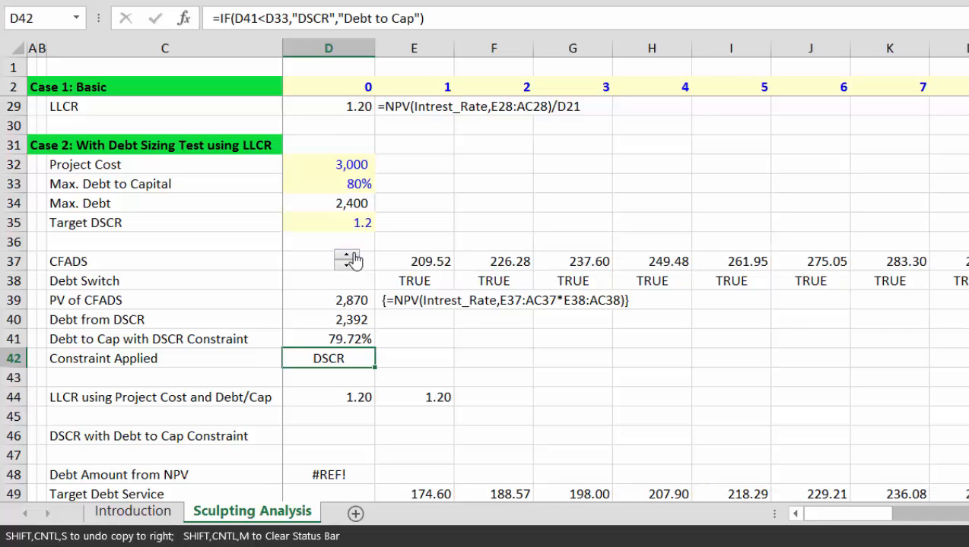
click(352, 258)
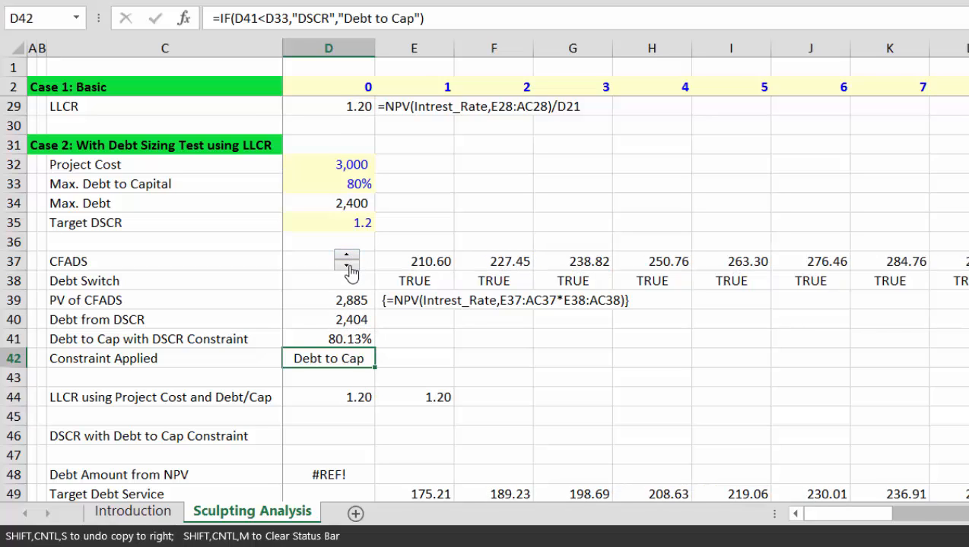
click(350, 268)
click(350, 268)
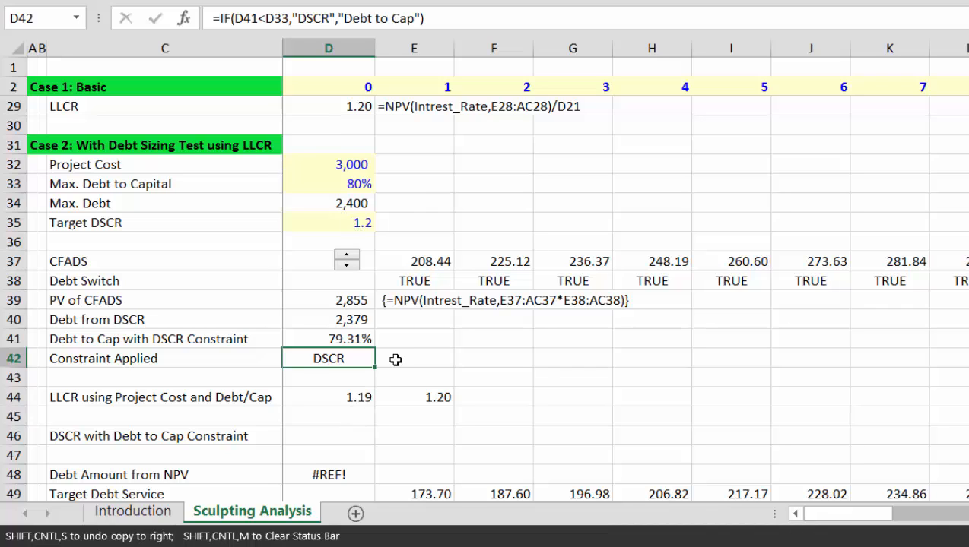
click(423, 397)
Step: Clear the extra 1.20 value from cell E44 beside the LLCR row
key(Delete)
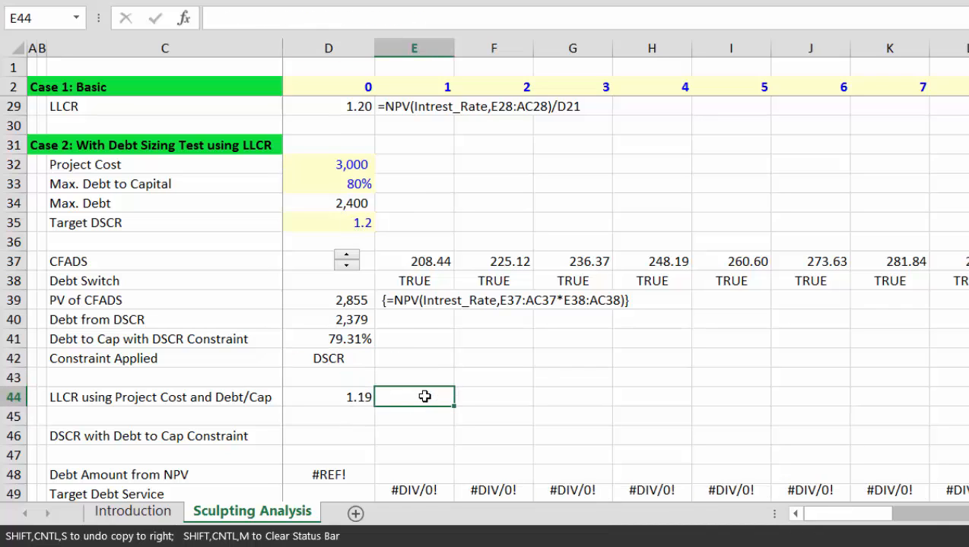
key(Left)
key(Left)
key(Left)
key(Right)
key(Right)
key(Right)
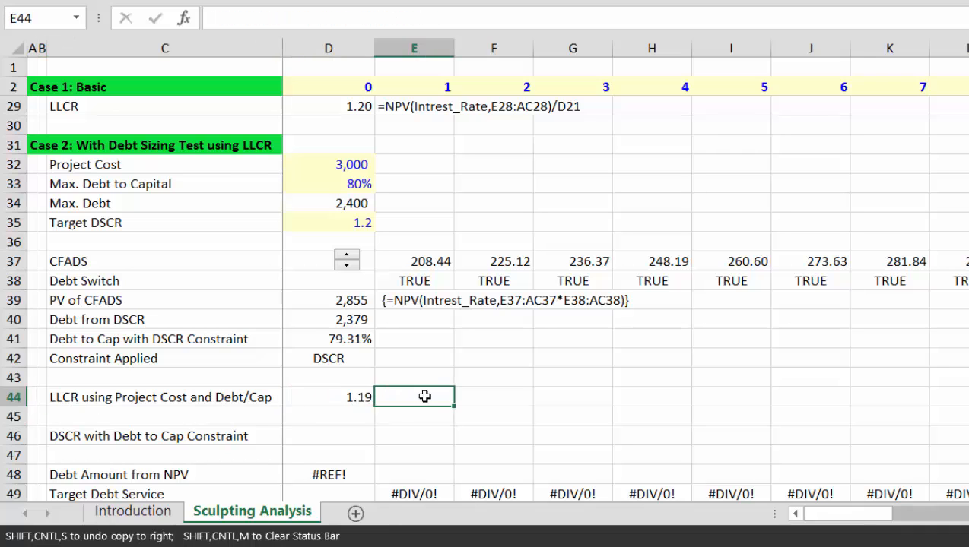
key(Left)
key(Left)
key(Right)
key(Right)
key(Left)
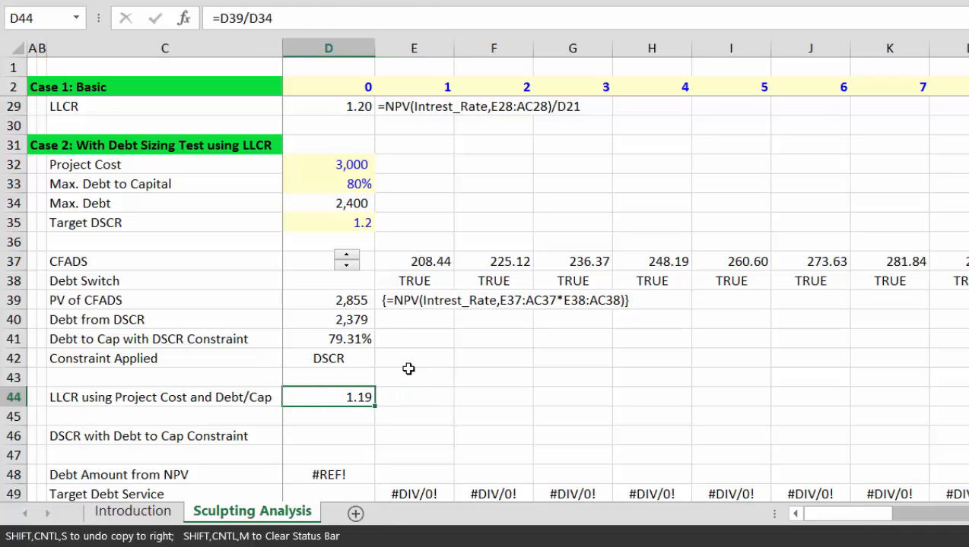
Step: Raise CFADS to 214.92, making Debt to Cap (81.77%) the applied constraint
click(347, 257)
click(348, 257)
click(348, 257)
click(347, 257)
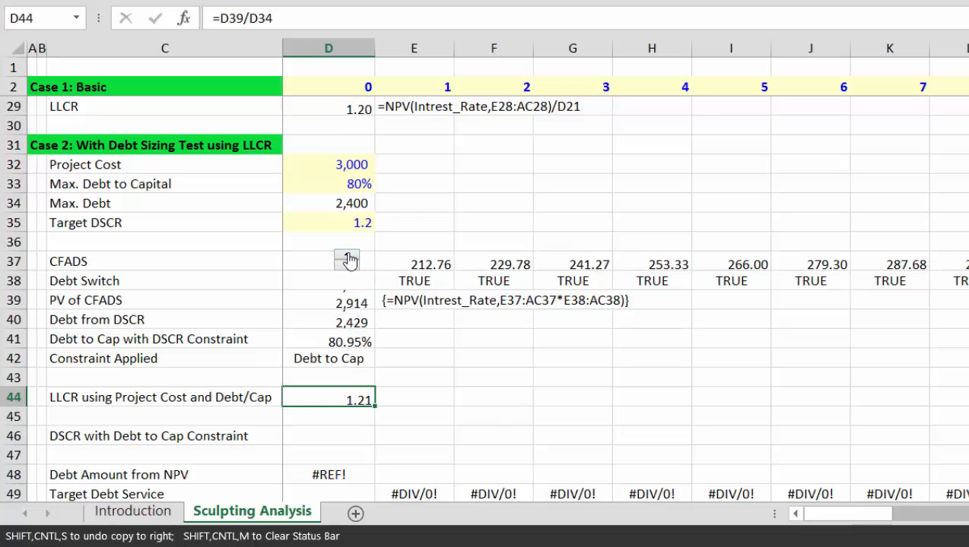
click(347, 257)
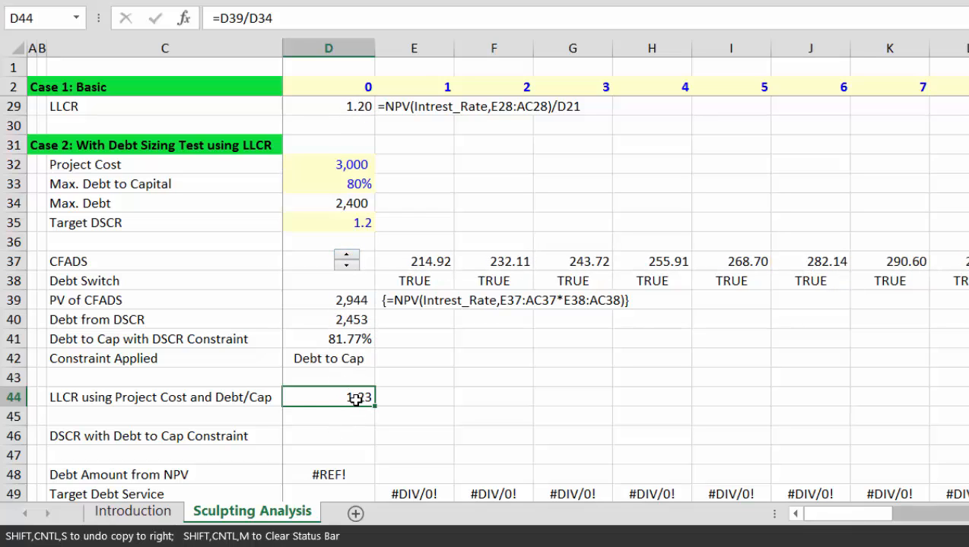
Step: Check the Target DSCR input, the LLCR formula in D44 and the Debt to Cap formula in D41
key(Up)
key(Up)
key(Up)
key(Up)
key(Up)
key(Up)
key(Up)
key(Up)
key(Up)
key(Down)
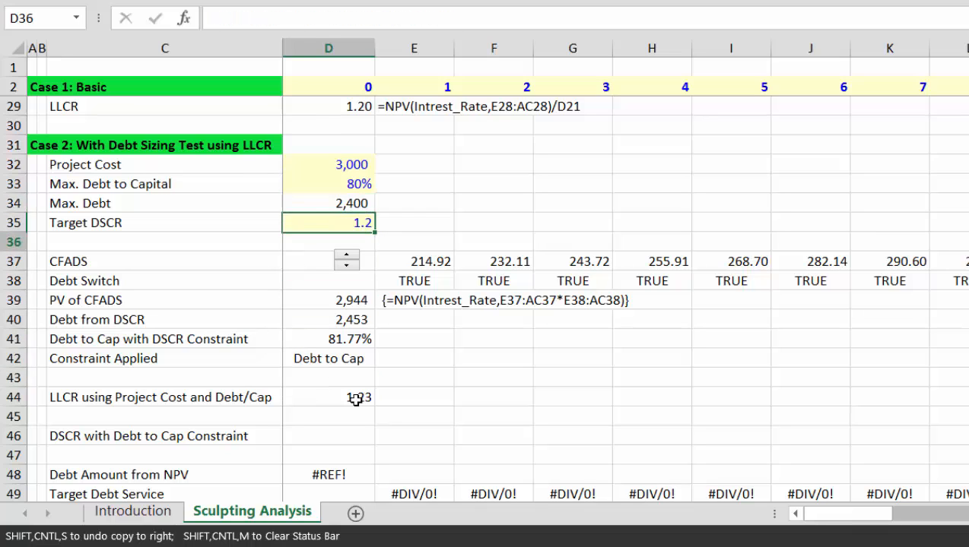
key(Down)
key(Down)
key(Down)
key(Down)
key(Down)
key(Down)
key(Down)
key(Down)
key(Up)
key(Up)
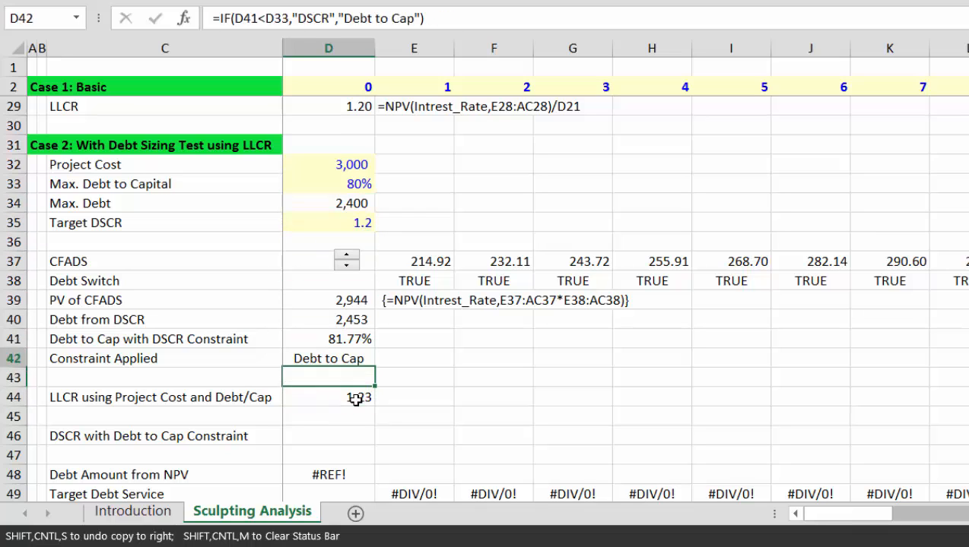
key(Up)
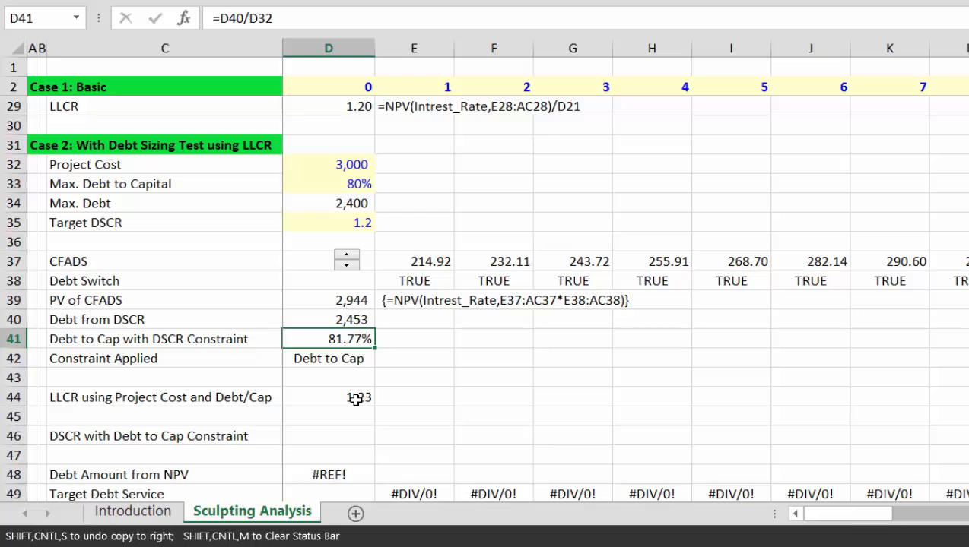
key(Down)
key(Down)
key(Down)
key(Down)
key(Down)
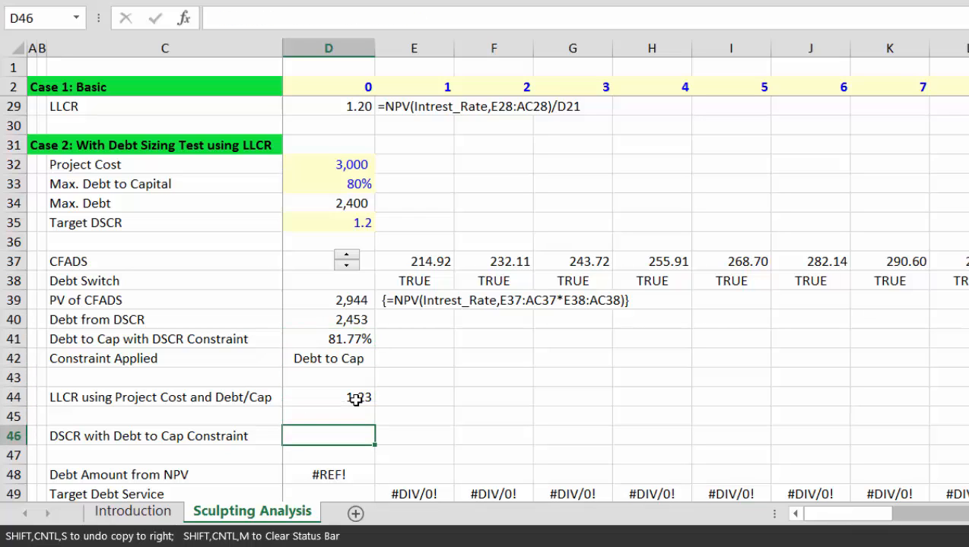
Step: Enter =MAX(D44,D35) in D46, the larger of LLCR and Target DSCR (1.23)
text(=max()
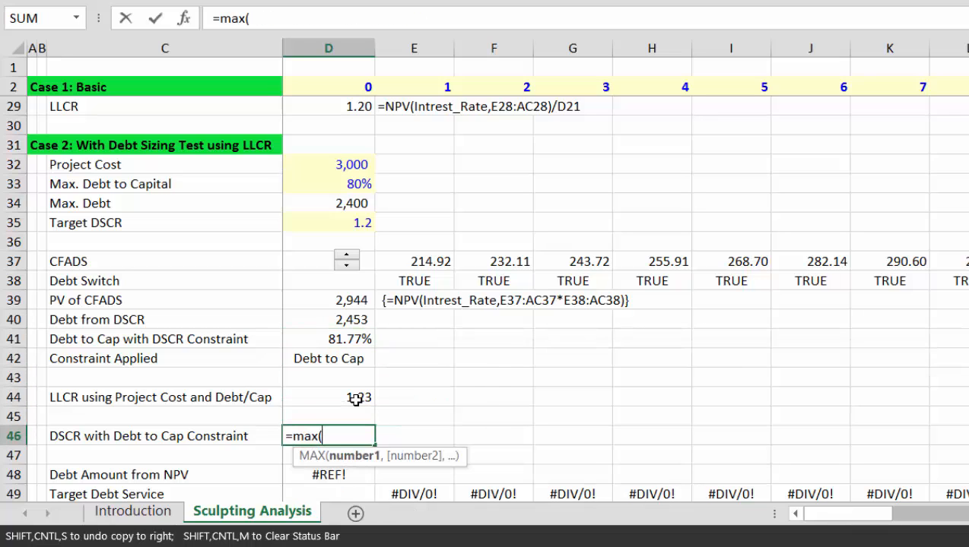
key(Up)
key(Up)
text(,)
key(Up)
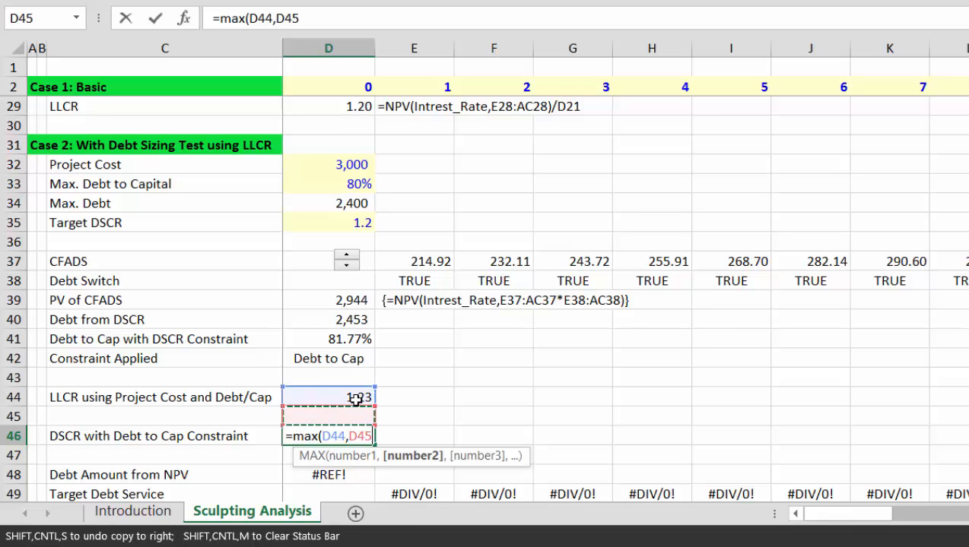
key(Up)
key(Up)
key(Up)
key(Up)
key(Up)
key(Up)
key(Up)
key(Up)
key(Up)
key(Up)
key(ctrl+Return)
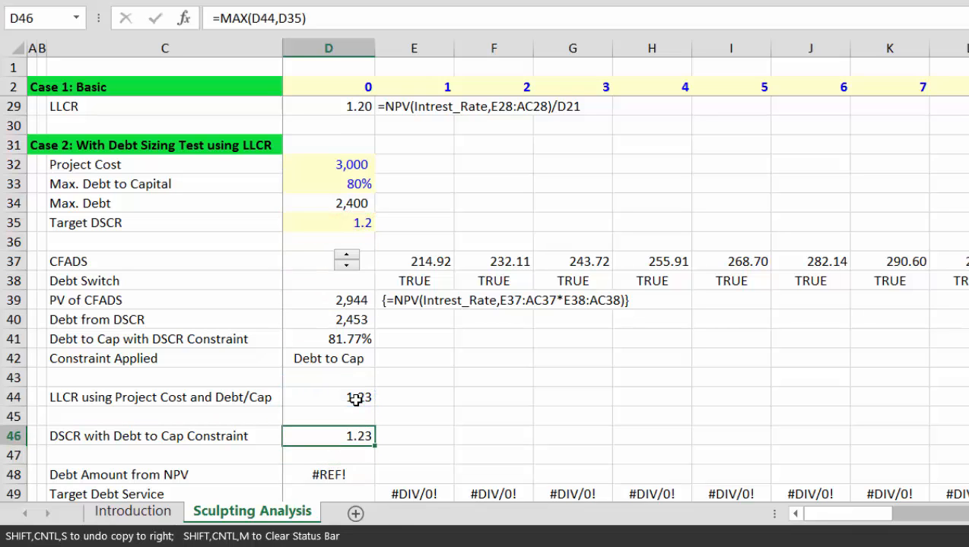
key(Down)
key(Down)
key(Down)
key(Down)
key(Down)
key(Down)
key(Down)
key(Down)
key(Down)
key(Down)
key(Down)
Step: Clear the broken #REF! formula from the Debt Amount from NPV cell D48
key(Up)
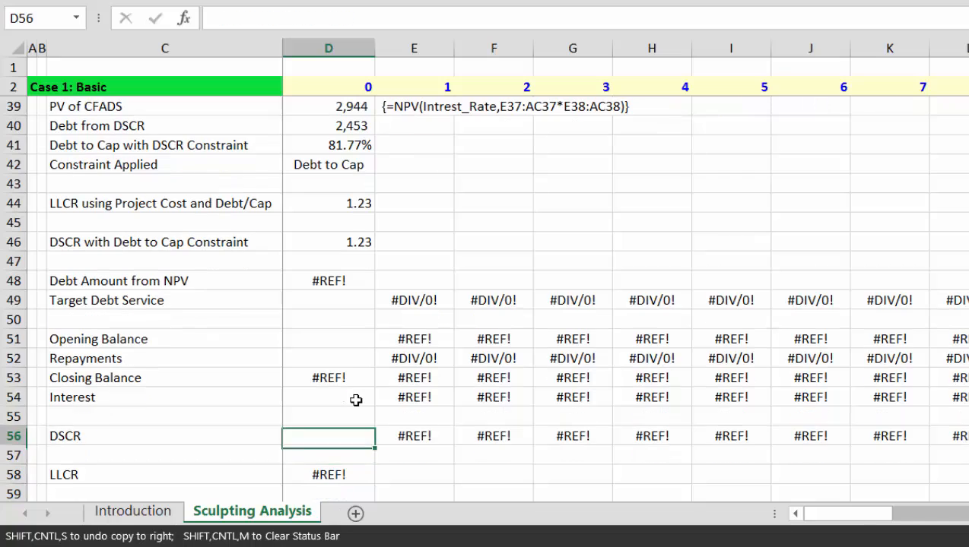
key(Up)
key(Up)
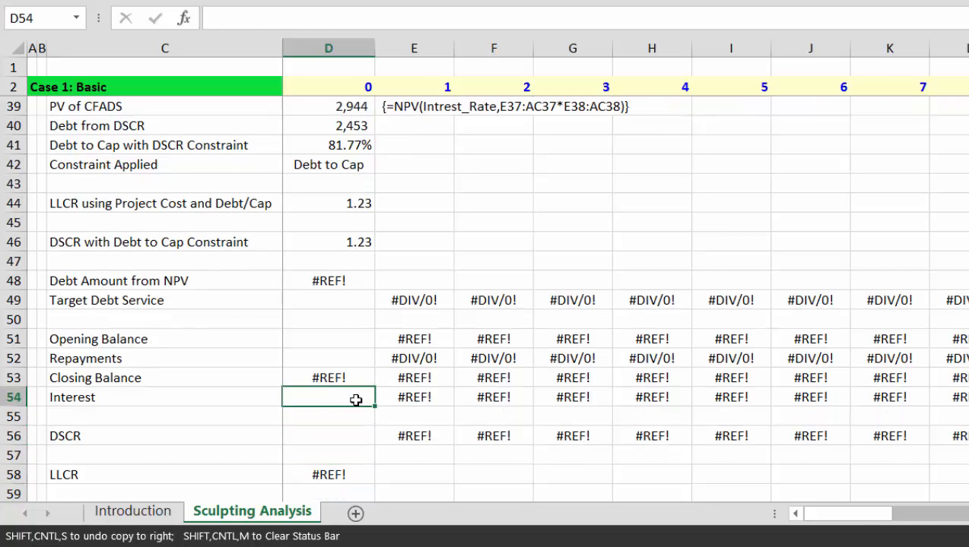
key(Up)
key(Up)
key(Up)
key(Up)
key(Up)
key(Up)
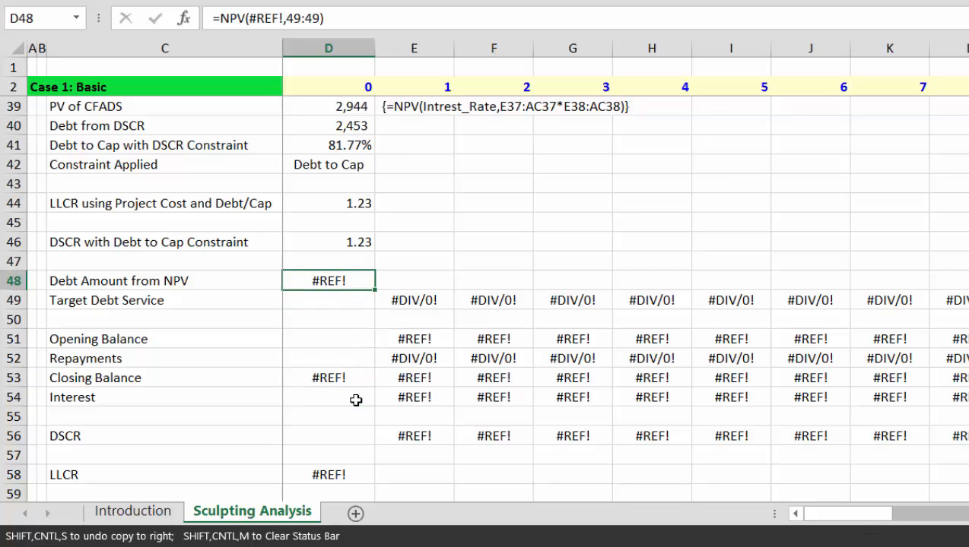
key(Up)
key(Up)
key(Up)
key(Up)
key(Up)
key(Up)
key(Up)
key(Up)
key(Up)
key(Up)
key(Up)
key(Up)
key(Up)
key(Up)
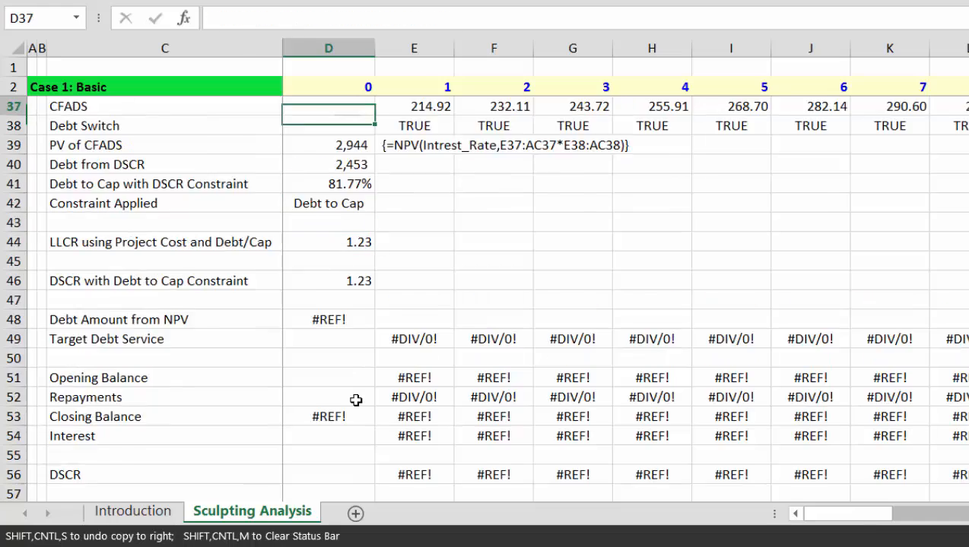
key(Down)
key(Down)
key(Down)
key(Down)
key(Down)
key(Down)
key(Down)
key(Down)
key(Down)
key(Down)
key(Down)
key(Down)
key(Down)
key(Down)
key(Down)
key(Down)
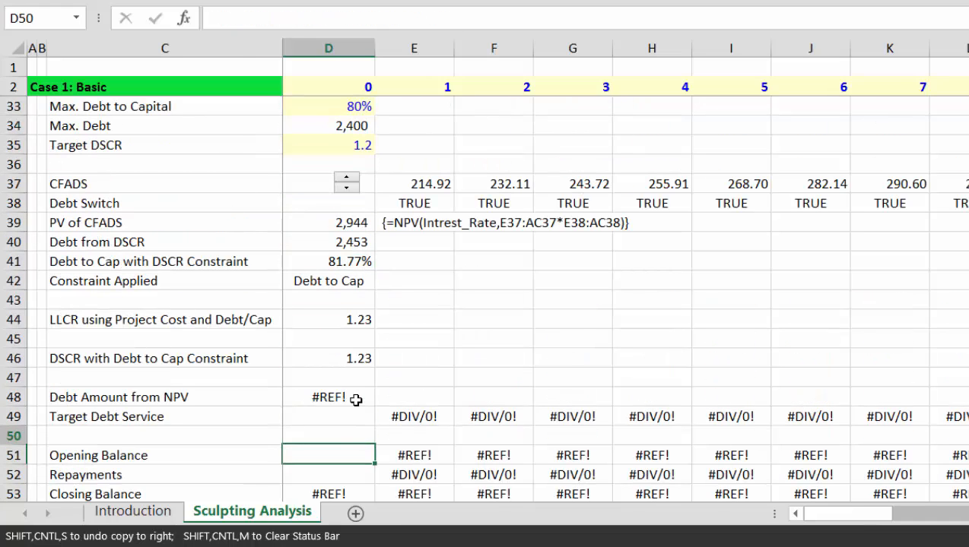
key(Up)
key(Up)
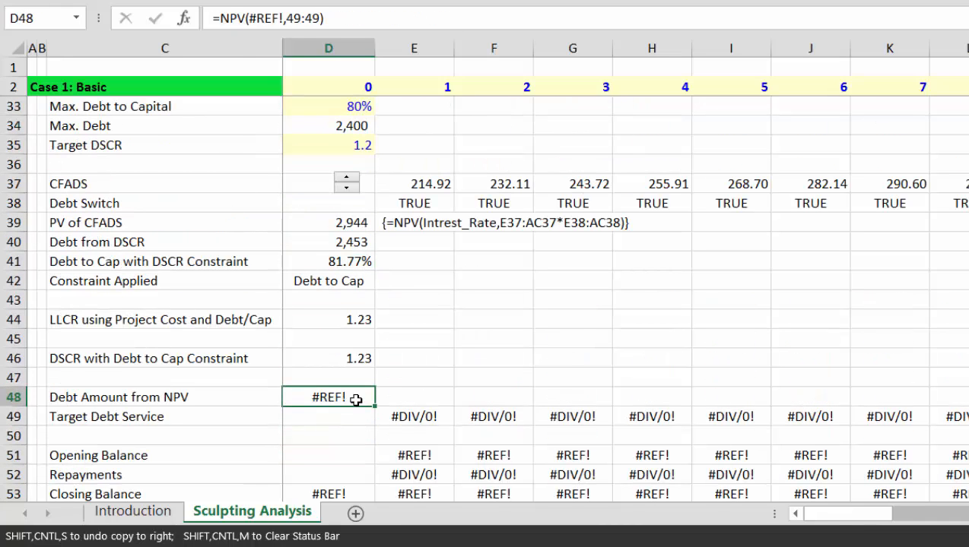
key(Delete)
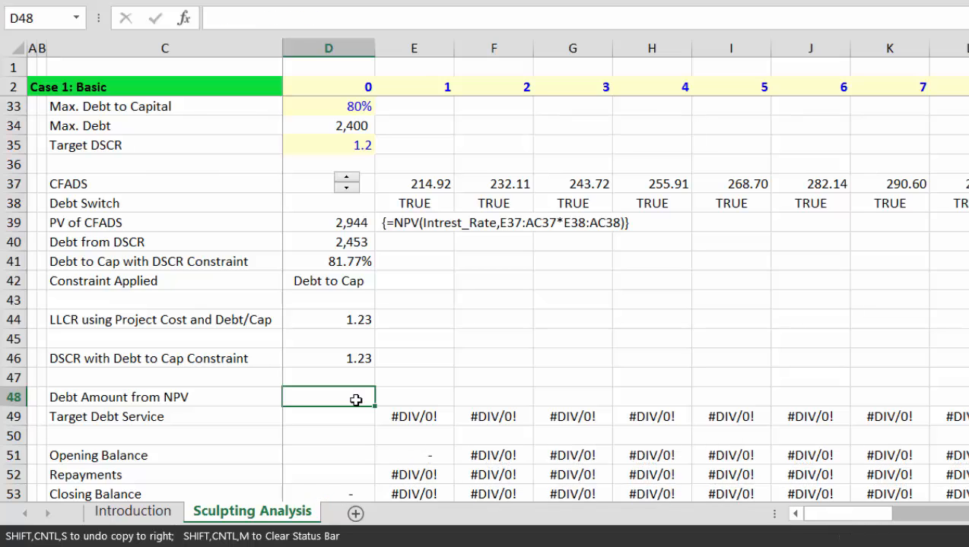
Step: Delete the Debt Amount from NPV row and link D48 to the DSCR value in D46
key(shift+space)
key(ctrl+minus)
key(Right)
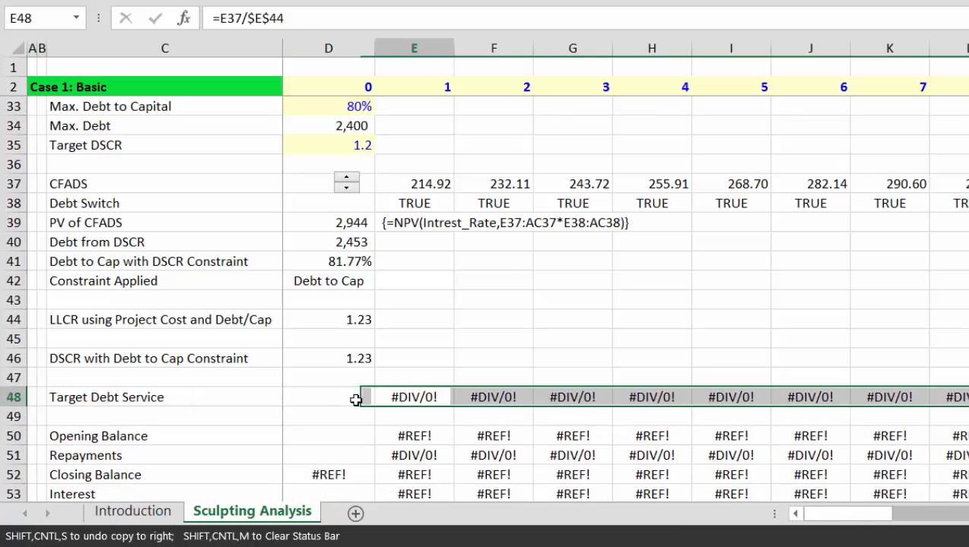
key(Left)
text(=)
key(Up)
key(Up)
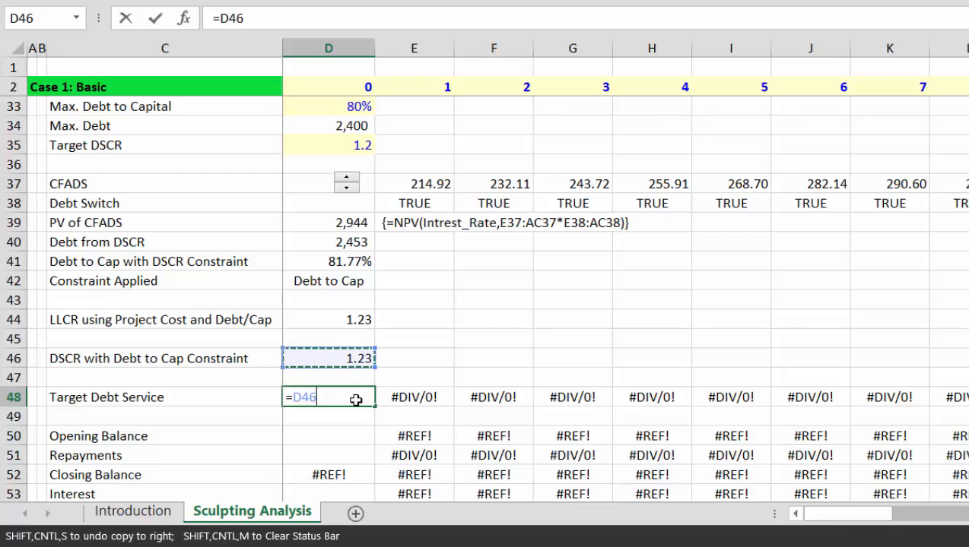
key(Return)
key(Up)
Step: Enter =E37/$D$48*E38 in E48 for the first period's Target Debt Service
key(Right)
text(=)
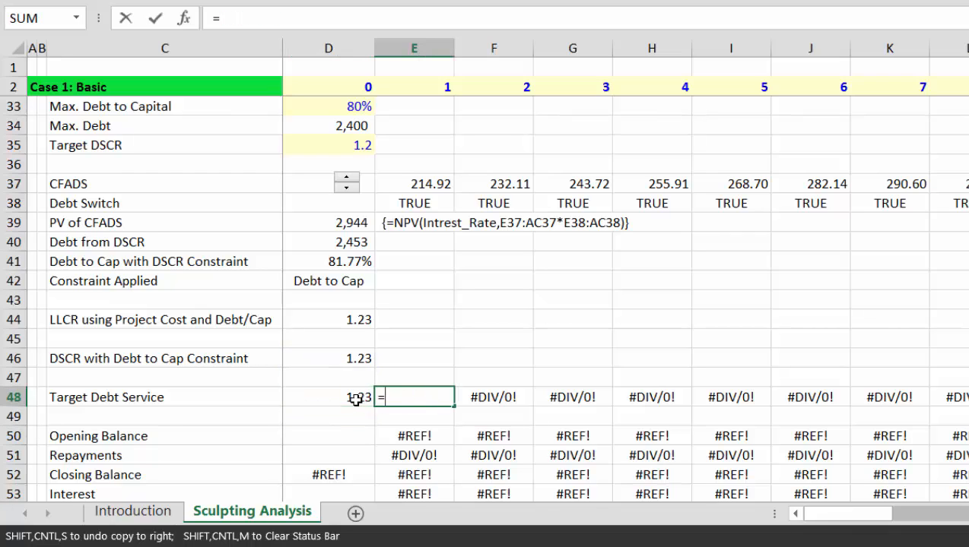
key(Up)
key(Up)
key(Up)
key(Up)
key(Up)
key(Up)
key(Up)
key(Up)
key(Up)
key(Up)
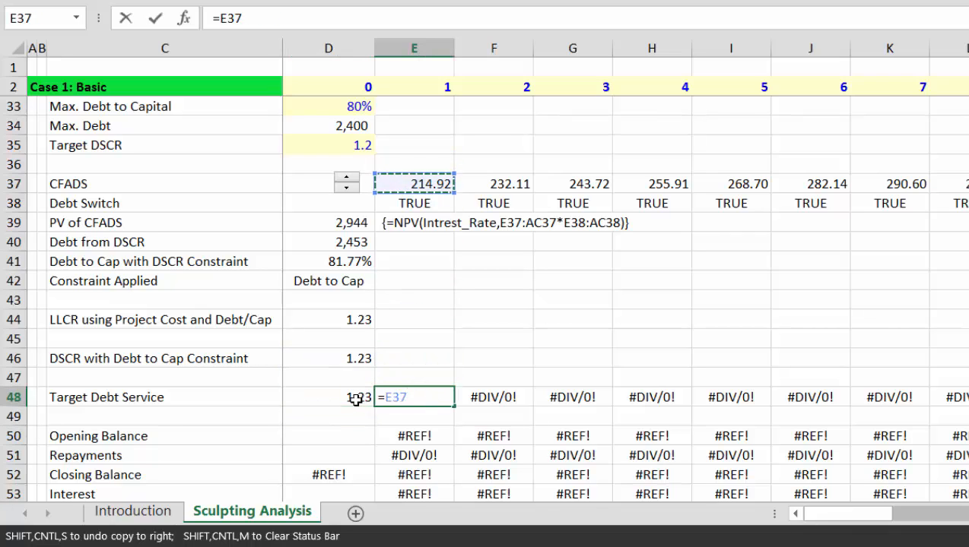
key(Right)
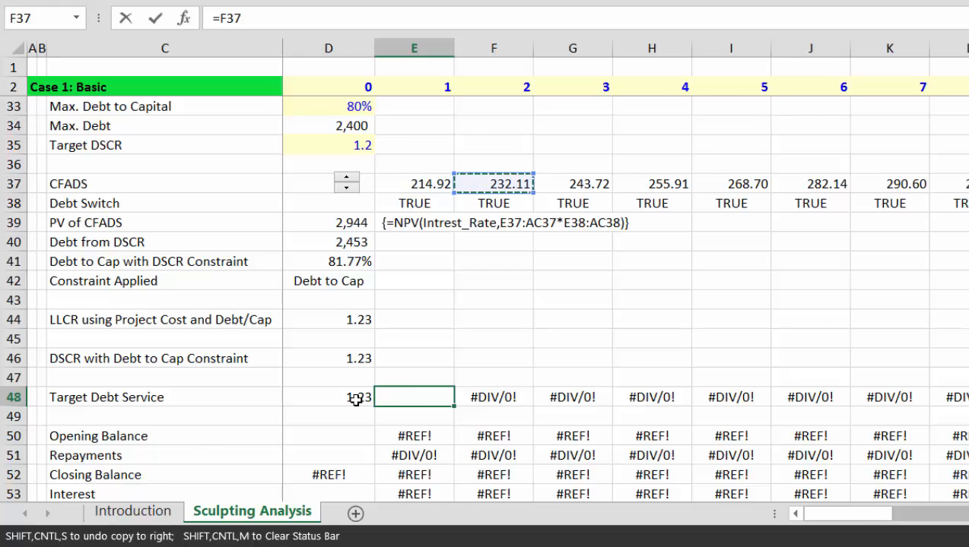
key(ctrl+Right)
key(ctrl+Left)
key(Right)
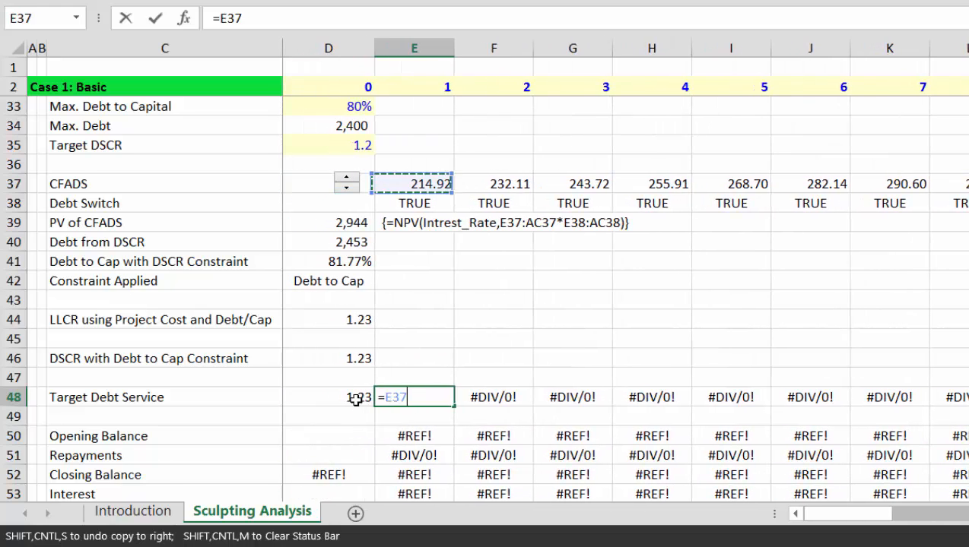
text(/)
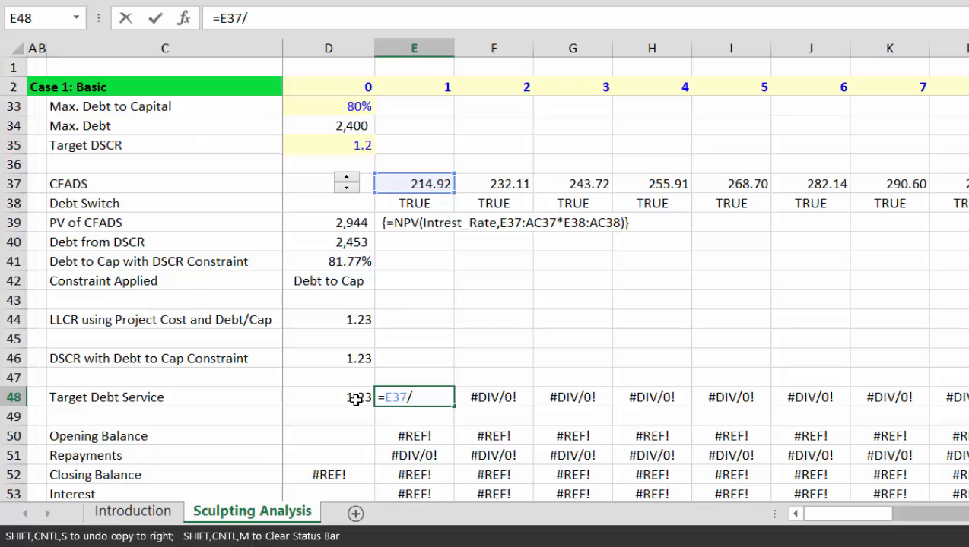
click(356, 399)
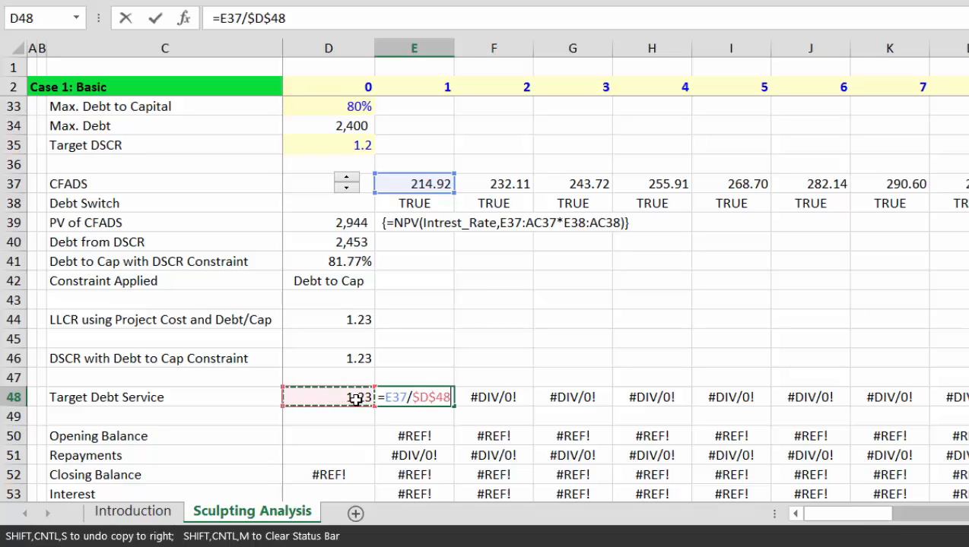
text(*)
click(418, 205)
key(ctrl+Return)
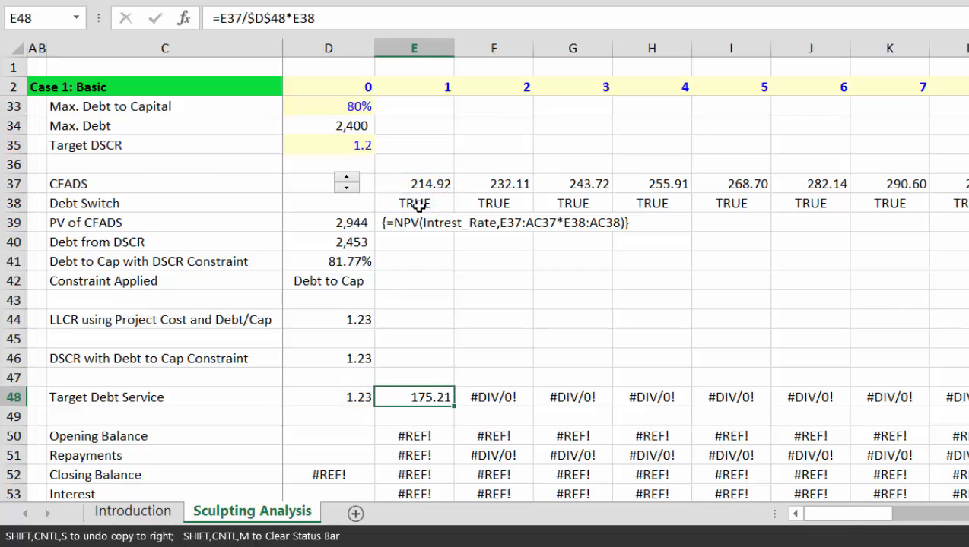
Step: Fill the formula across all periods, giving 175.21, 189.23, 198.69 onward
key(ctrl+shift+Right)
key(ctrl+r)
key(Down)
key(Down)
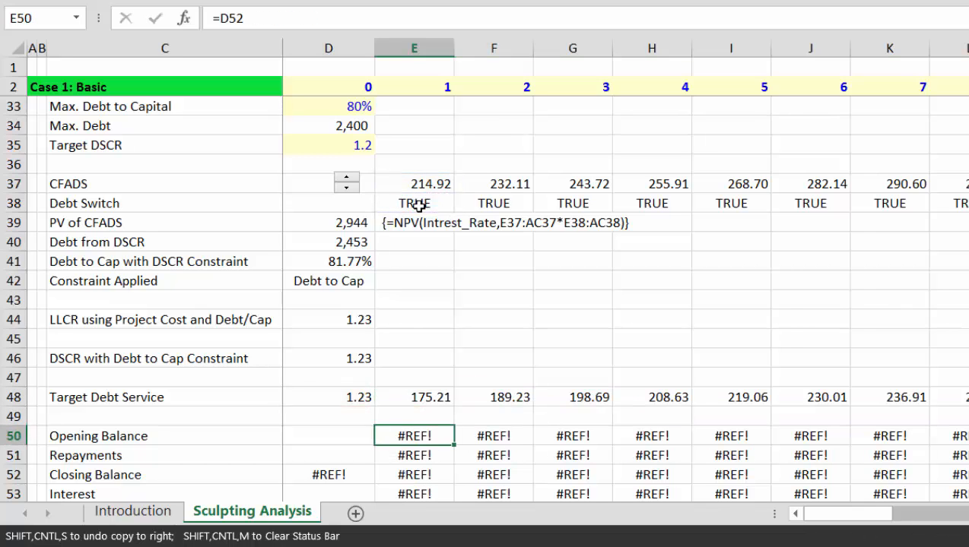
key(Down)
key(Down)
key(Left)
key(Left)
key(Down)
key(Down)
Step: Review the Closing Balance formula in D52, then return to the label column above Opening Balance
key(Up)
key(Up)
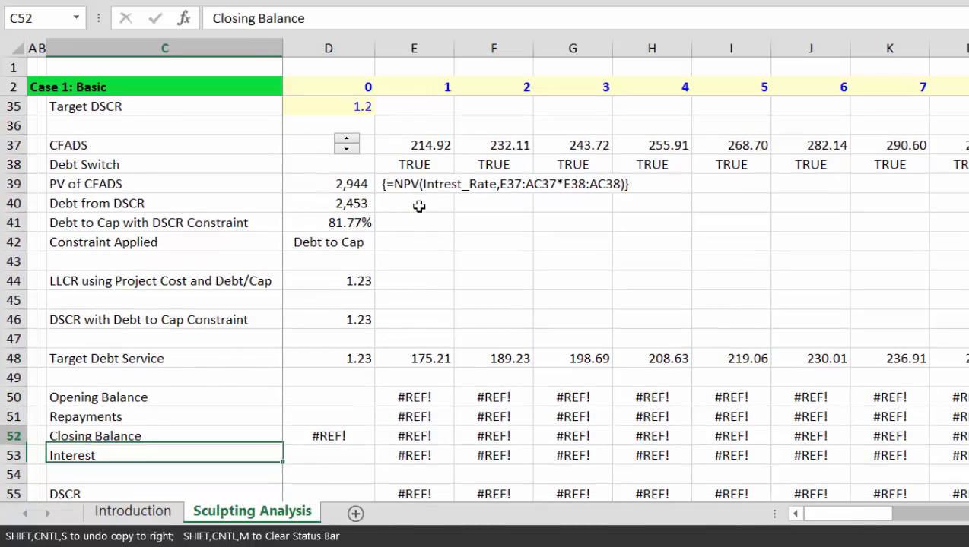
key(Right)
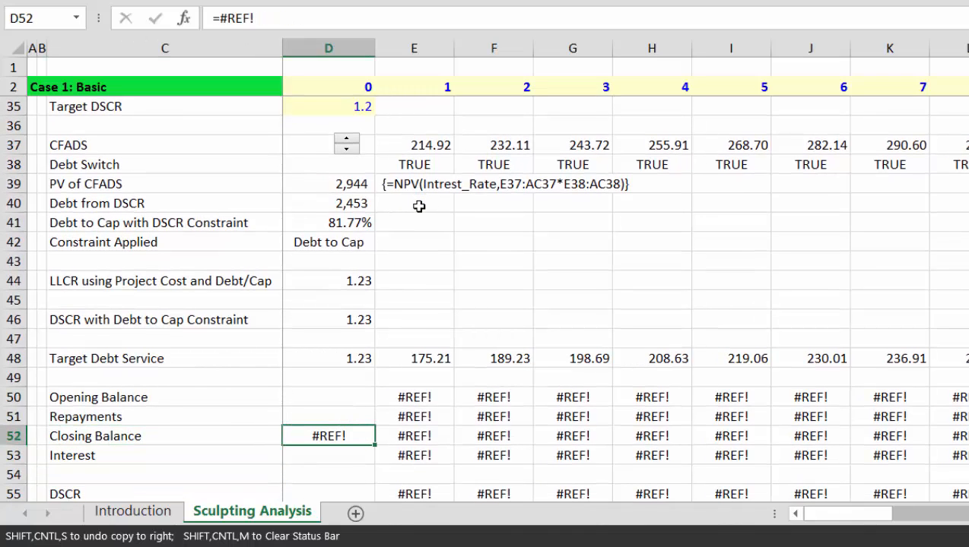
key(Up)
key(Up)
key(Up)
key(Left)
key(Left)
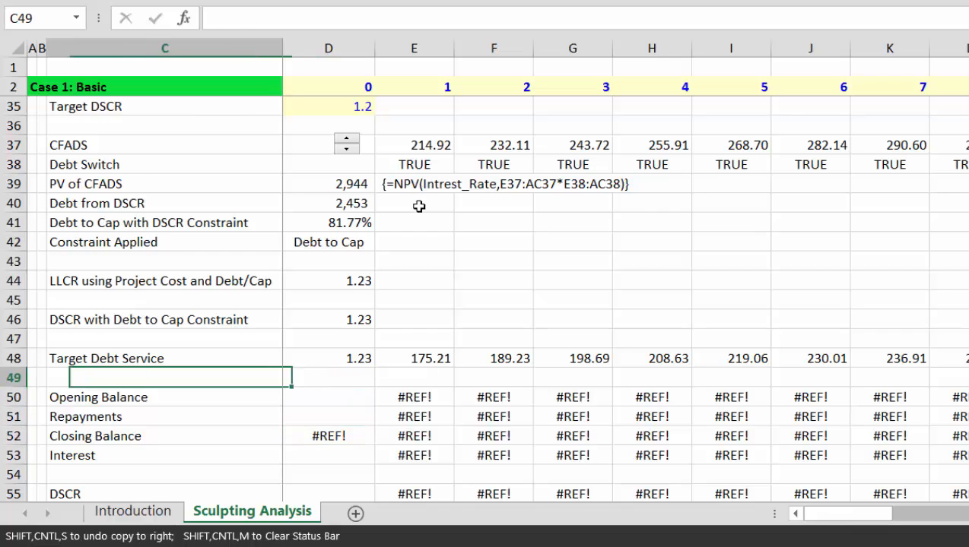
Step: Insert a blank row 49 below Target Debt Service and label it 'NPV of Target Debt Service'
key(shift+space)
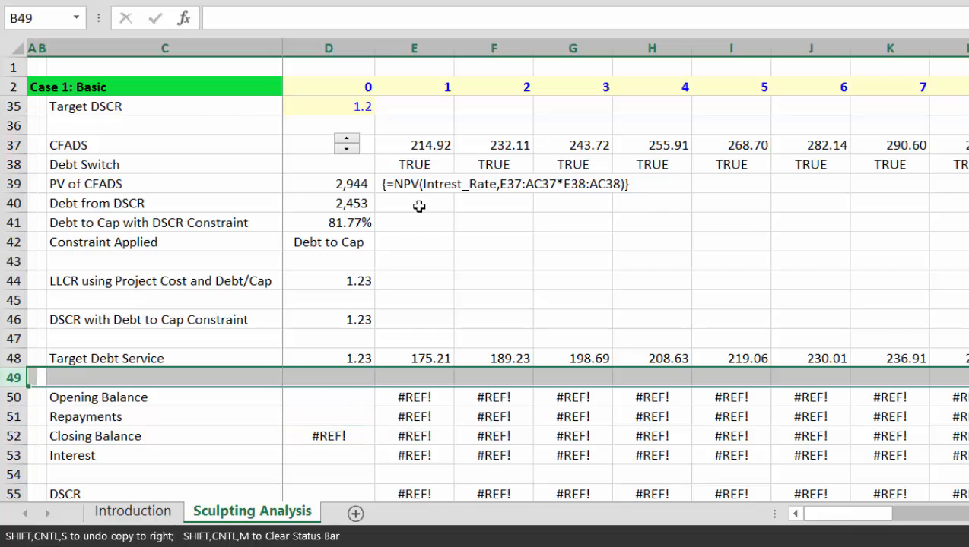
key(ctrl+shift+plus)
key(Right)
text(NPV )
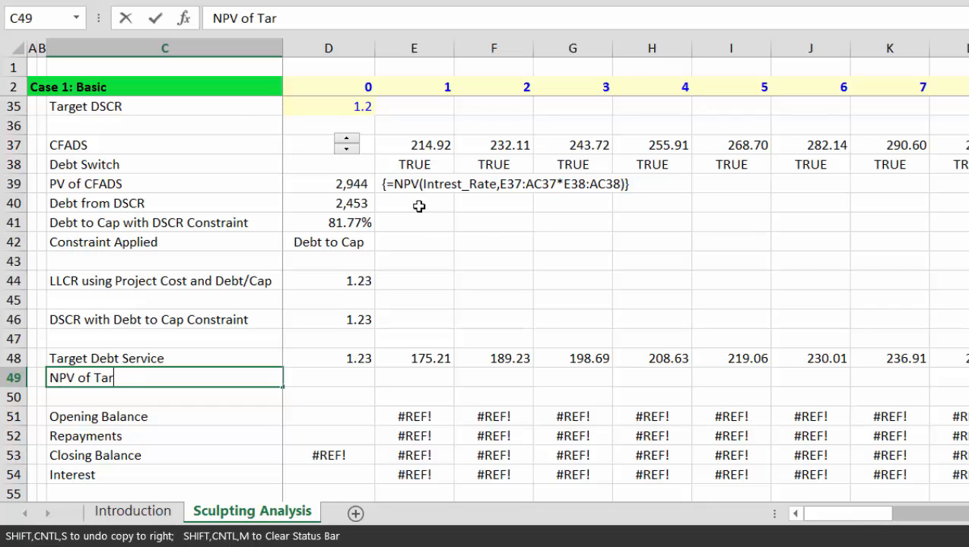
text(of Target Debt S)
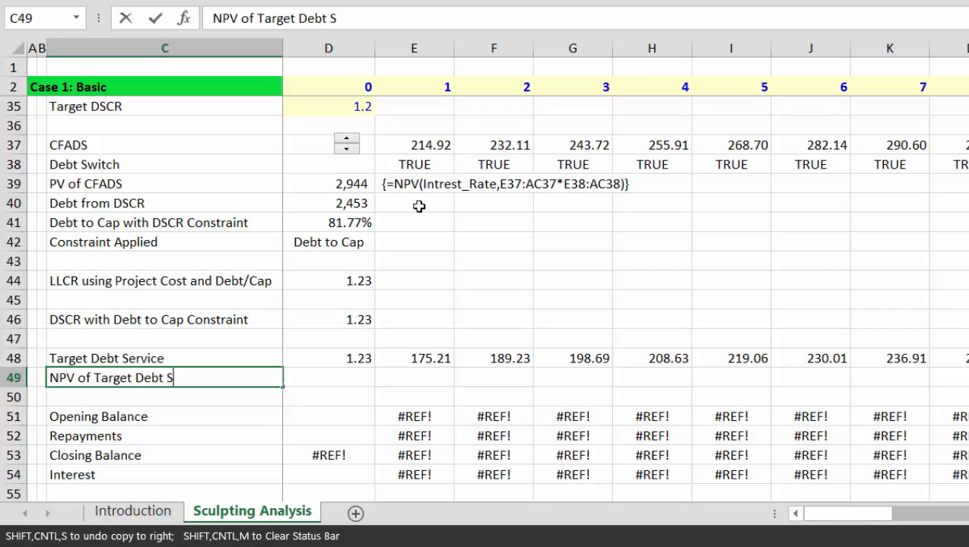
text(ervice)
Step: Confirm the label and try a first NPV in D49 using Intrest_Rate and the whole row 48
key(Return)
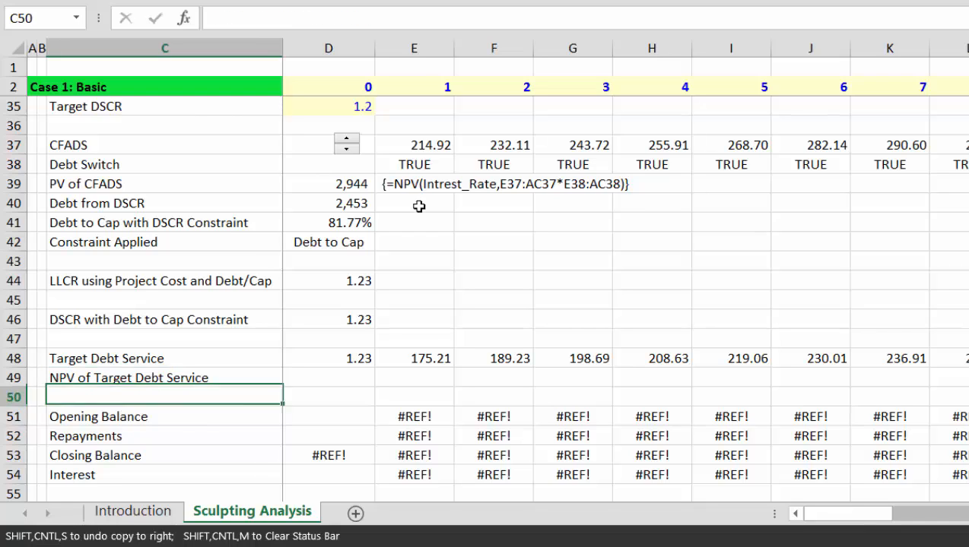
key(Up)
key(Right)
text(=)
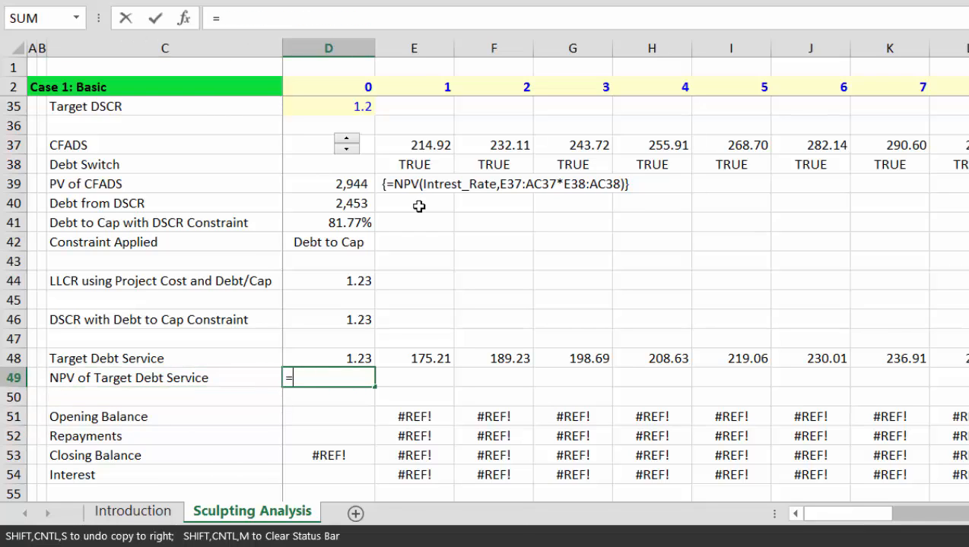
text(npv()
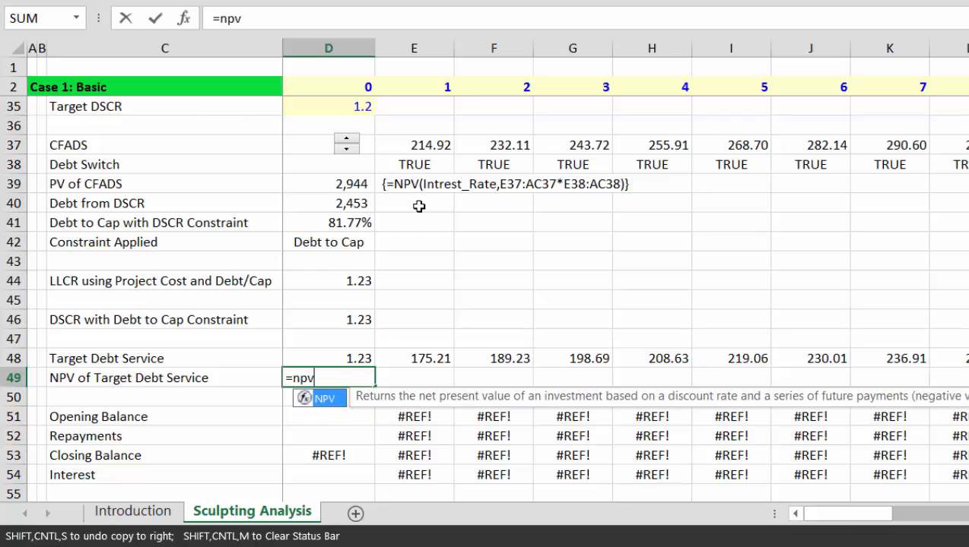
key(Up)
key(Up)
key(Up)
key(Up)
key(Up)
key(Up)
key(Up)
key(Up)
key(Up)
key(Up)
key(Up)
key(Up)
key(Up)
key(Up)
key(Up)
key(Up)
key(Up)
key(Up)
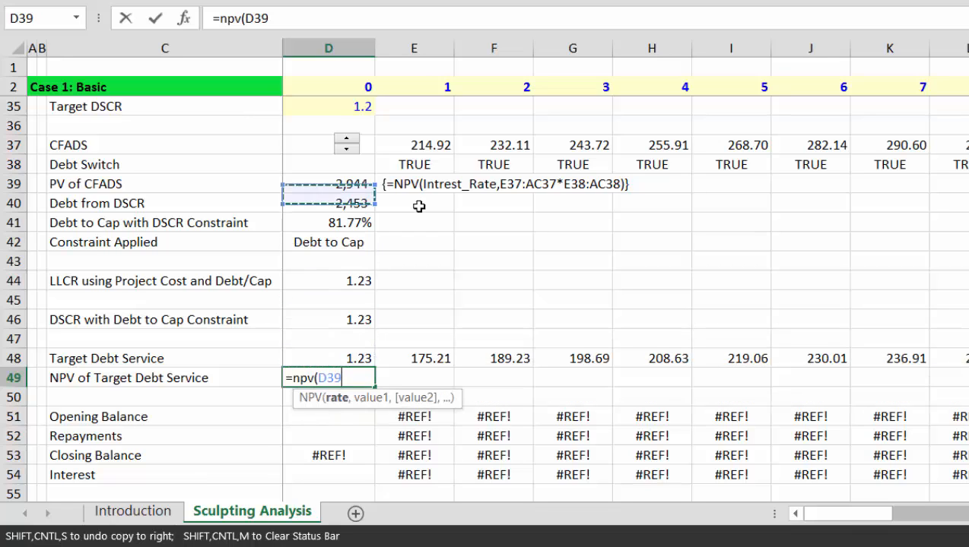
key(Down)
key(Down)
key(Down)
key(Down)
key(Down)
key(Down)
key(Down)
key(Down)
key(Down)
key(Down)
key(Down)
key(Down)
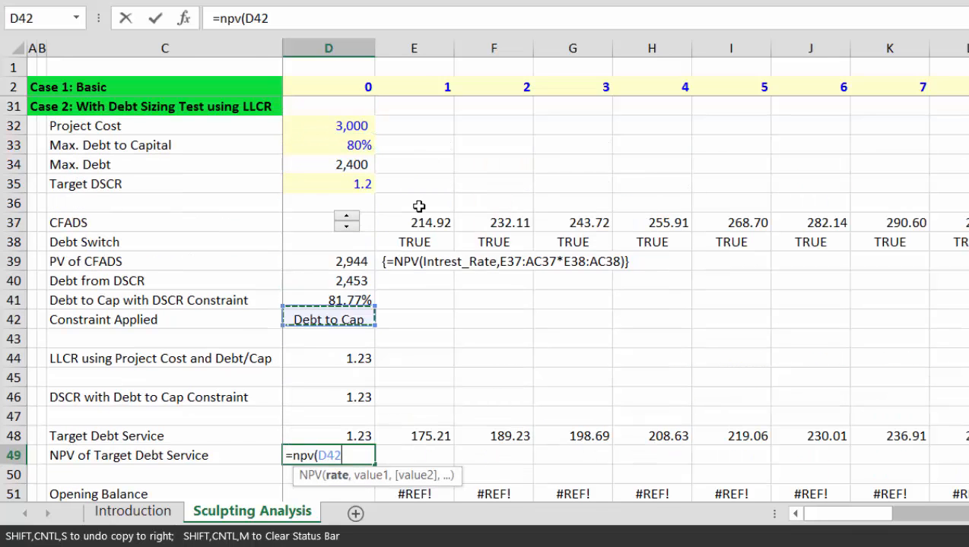
key(ctrl+Home)
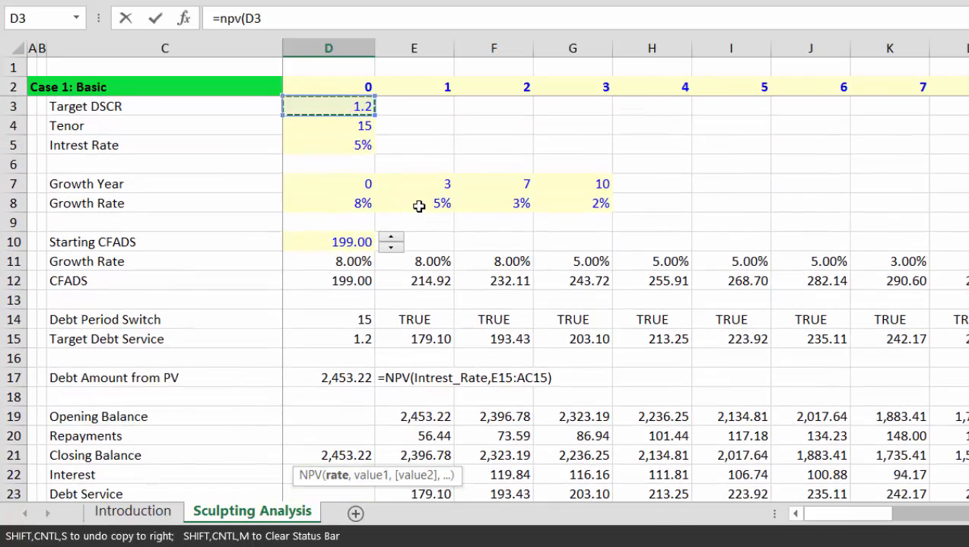
key(Down)
key(Down)
text(,)
key(Up)
key(Up)
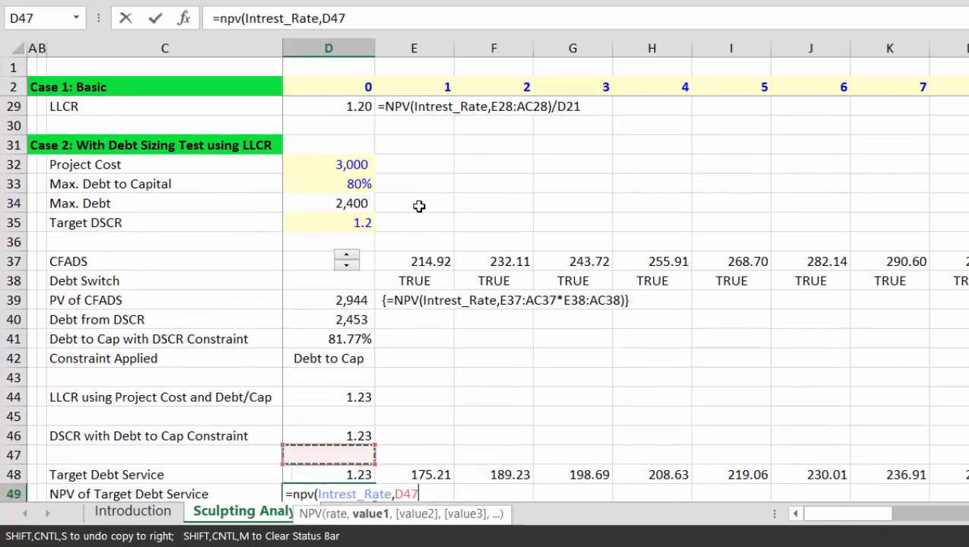
key(Down)
key(shift+space)
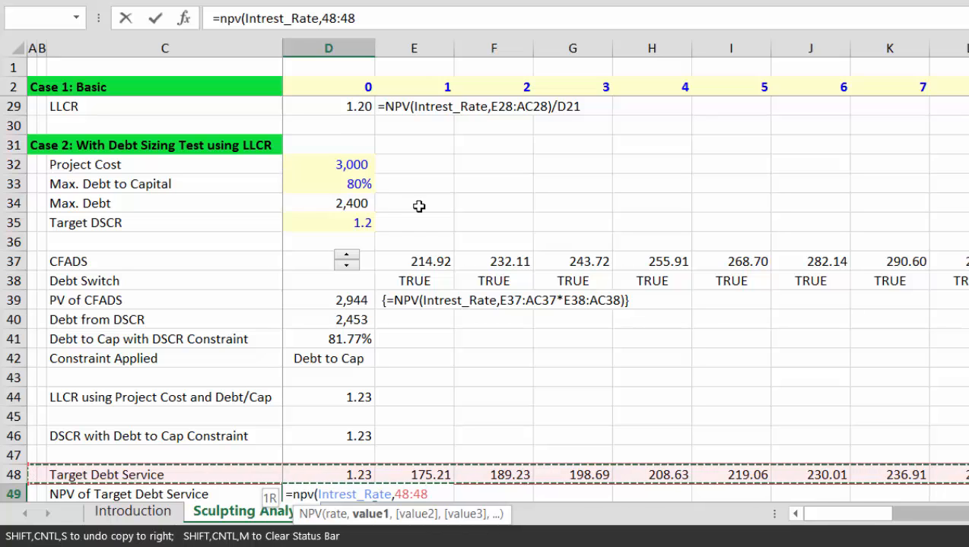
key(Return)
Step: Redo D49 as =NPV(Intrest_Rate,E48:AC48), giving 2,400.00
key(Up)
text(=)
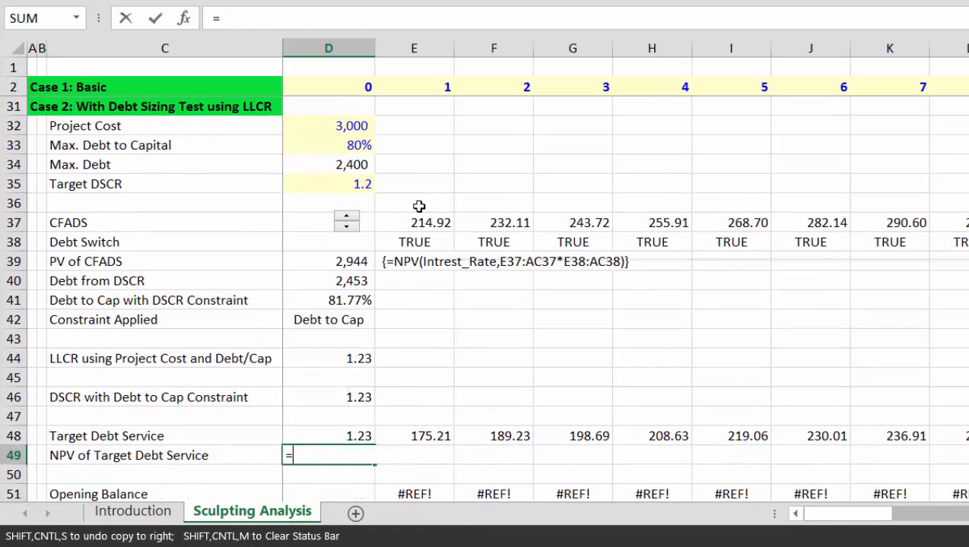
text(npv()
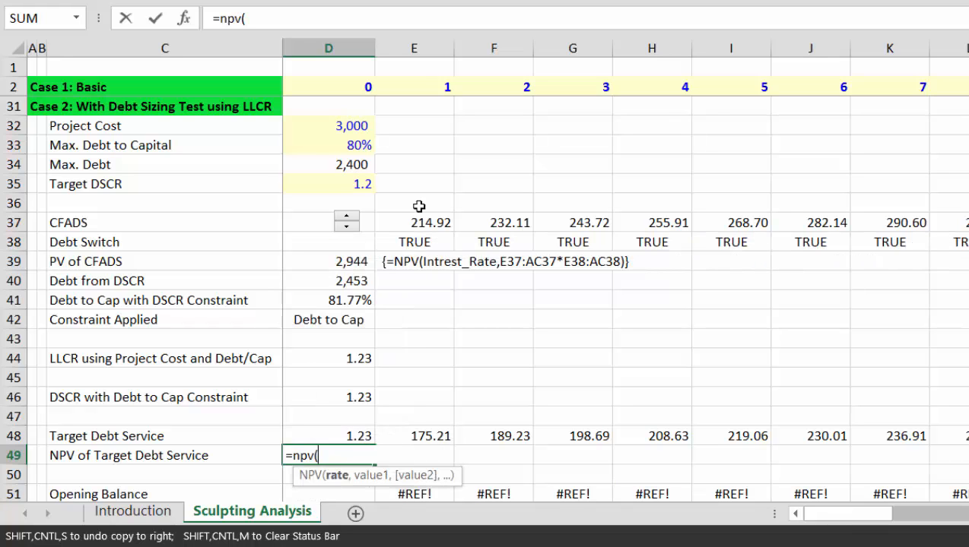
key(Up)
key(Up)
key(Up)
key(Up)
key(Up)
key(Up)
key(ctrl+Home)
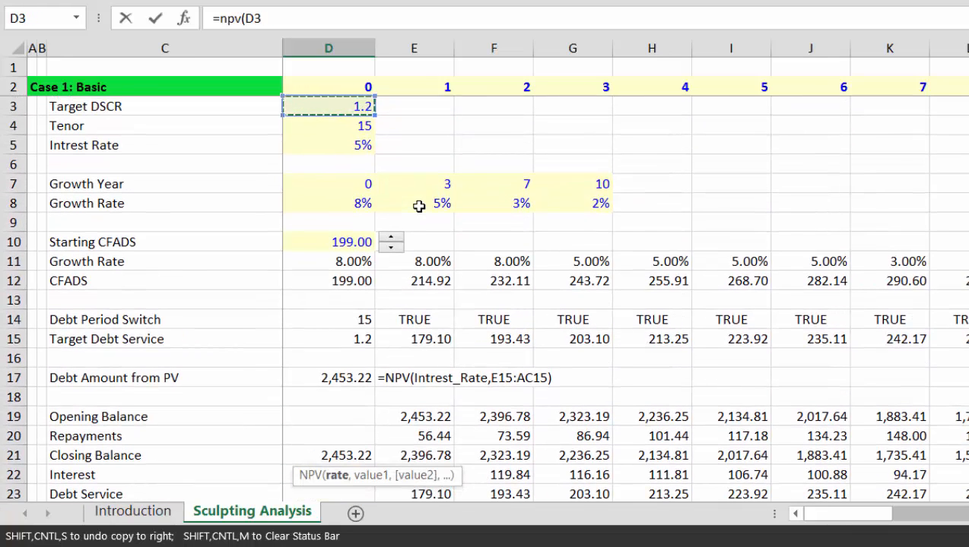
key(Down)
key(Down)
text(,)
key(Up)
key(Up)
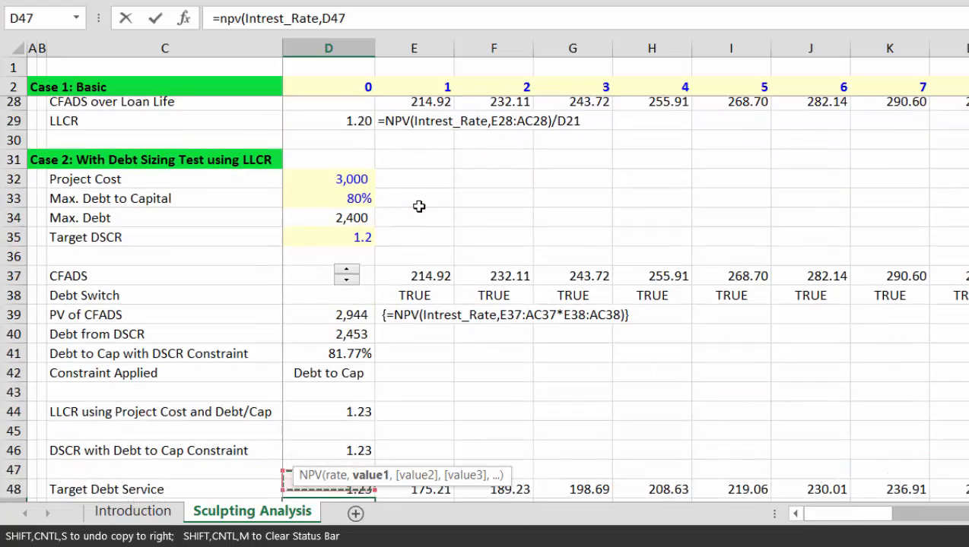
key(Up)
Step: Check that Max. Debt in D34 equals the 2,400 NPV of Target Debt Service
key(Down)
key(Down)
key(Right)
key(ctrl+shift+Right)
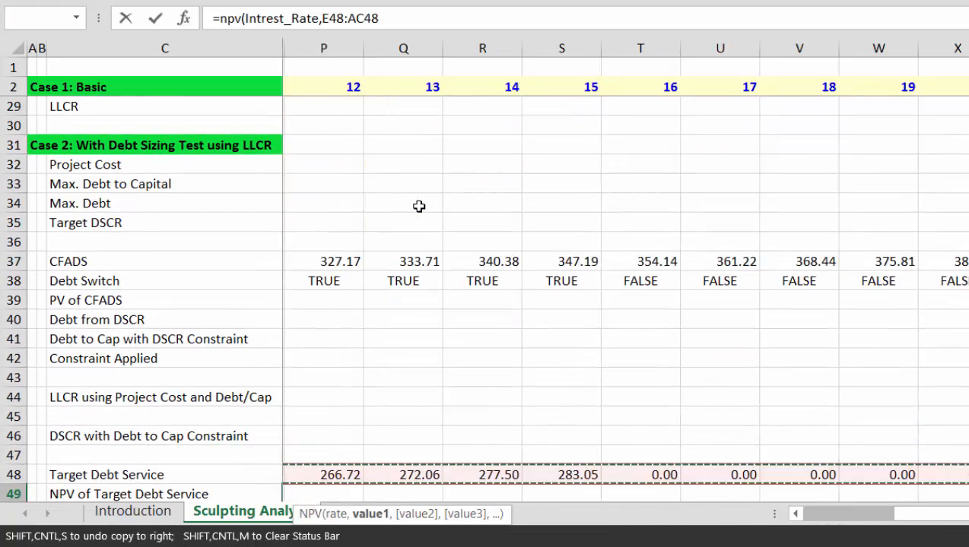
key(Return)
key(Left)
key(Up)
key(Down)
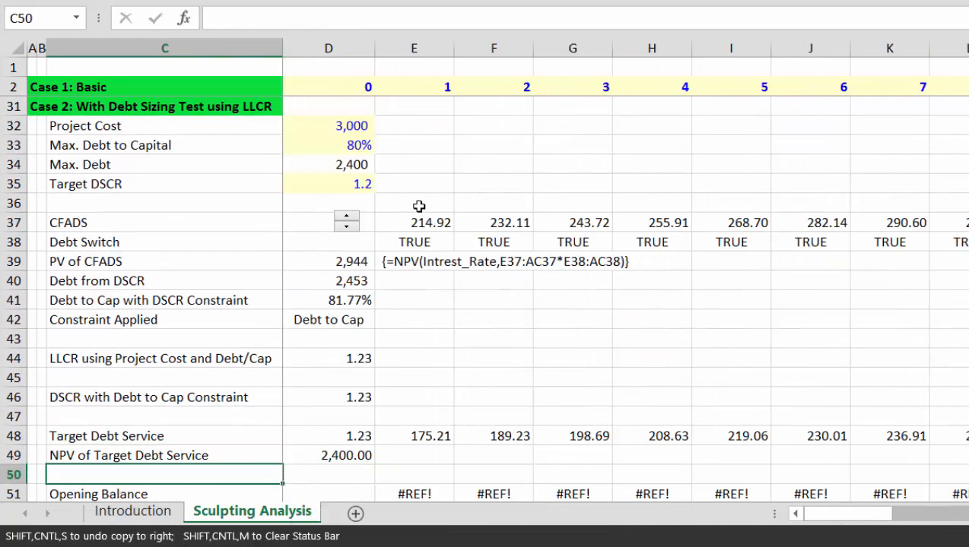
key(Up)
key(Up)
key(Up)
key(Up)
key(Up)
key(Up)
key(Up)
key(Up)
key(Up)
key(Up)
key(Up)
key(Up)
key(Up)
key(Up)
key(Up)
key(Up)
key(Right)
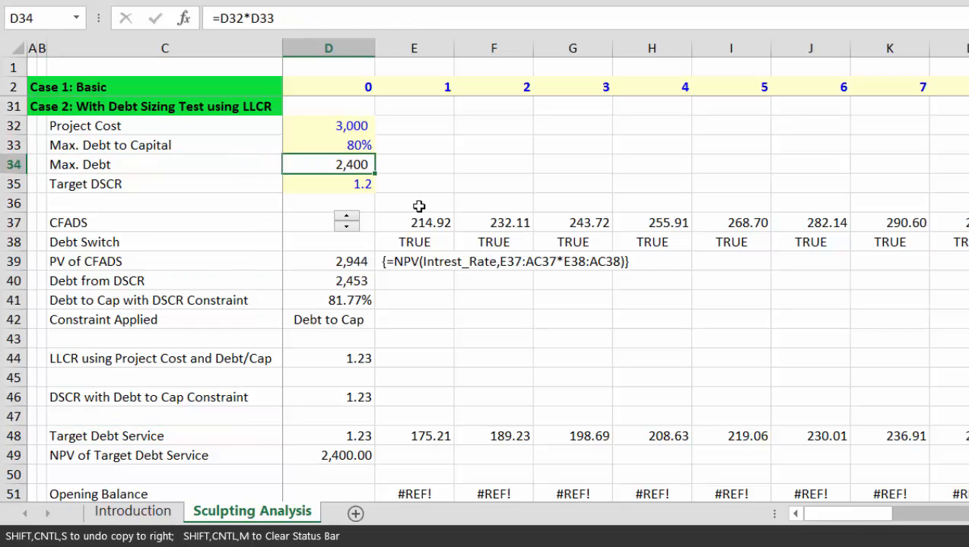
Step: Step CFADS down eight notches and back up two, giving 2,392 of debt with LLCR at 1.20
click(346, 227)
click(347, 227)
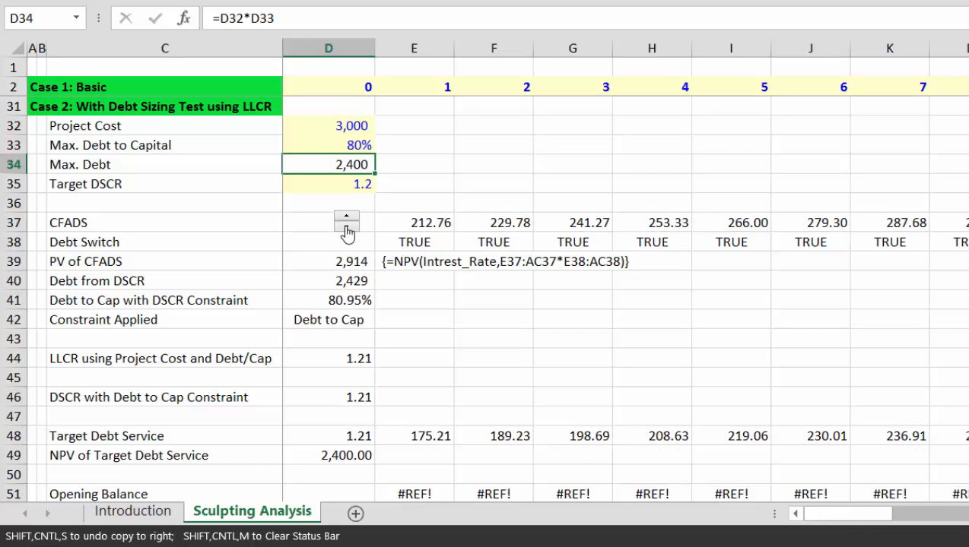
click(347, 226)
click(347, 227)
click(346, 226)
click(347, 226)
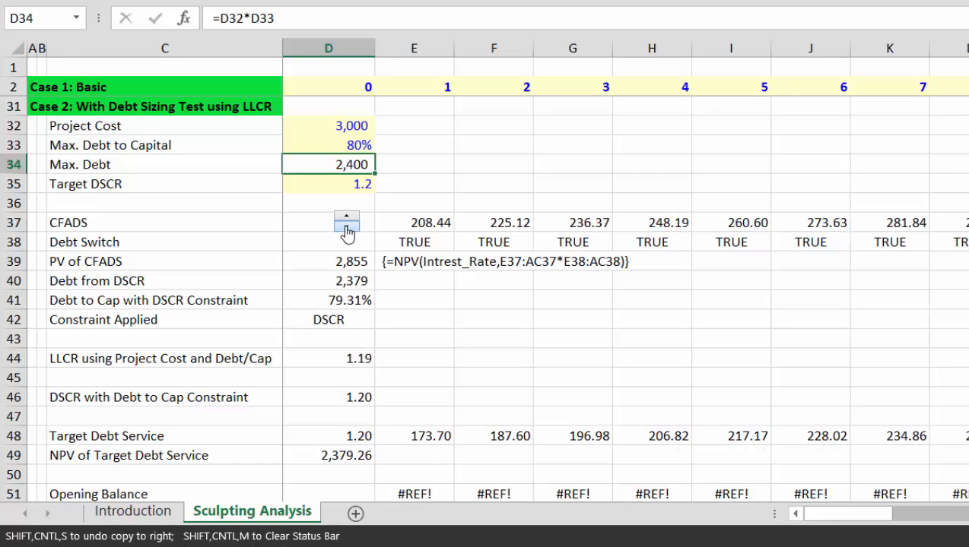
click(347, 226)
click(347, 226)
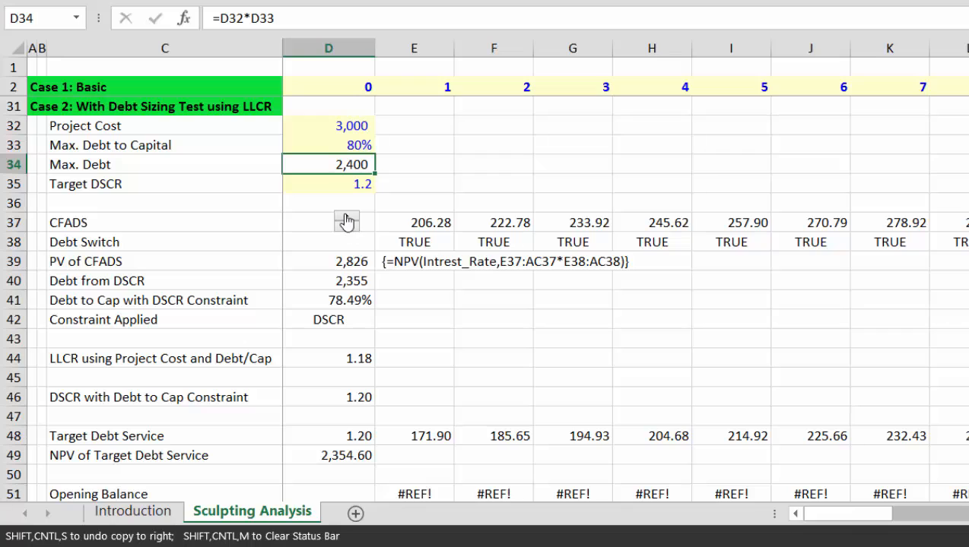
click(346, 218)
click(346, 217)
click(346, 218)
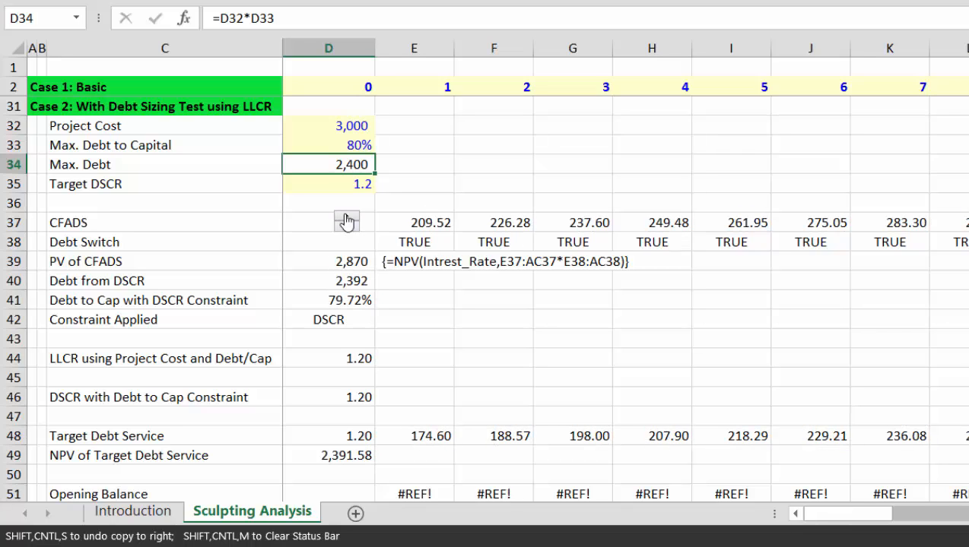
key(Down)
key(Down)
key(Down)
key(Down)
key(Down)
key(Down)
key(Down)
key(Down)
key(Down)
key(Down)
key(Down)
key(Down)
key(Down)
key(Down)
key(Down)
key(Down)
key(Down)
key(Down)
key(Down)
key(Down)
Step: Set the column D closing balance in D53 to =D49, the 2,392 debt
key(Up)
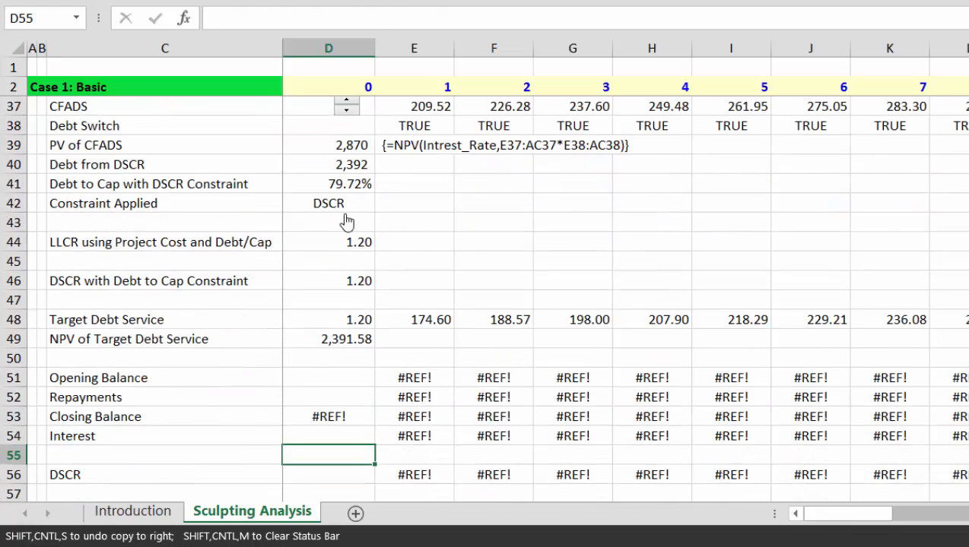
key(Up)
key(Up)
text(=)
key(Up)
key(Up)
key(Up)
key(Up)
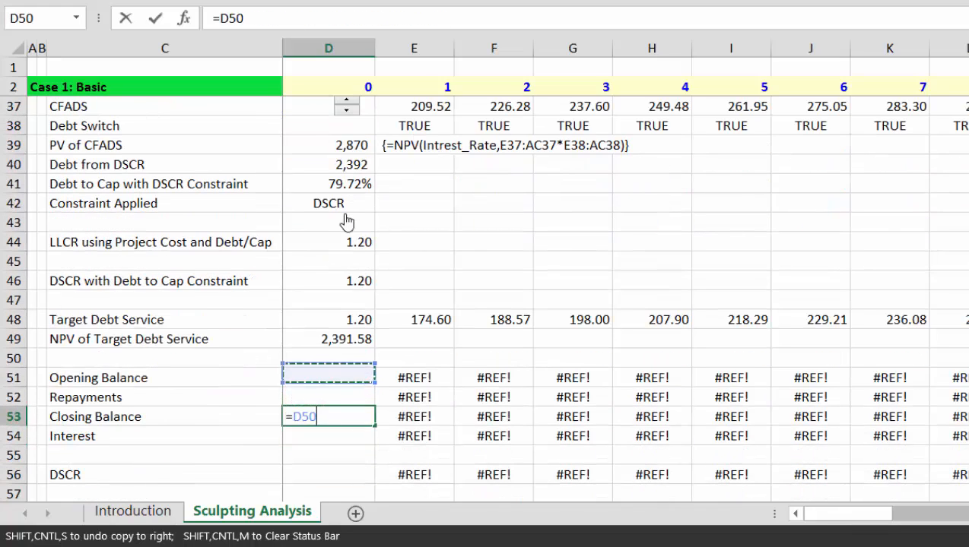
key(Return)
key(Up)
key(Up)
key(Up)
Step: Enter the first-period opening balance =D53 in E51 and repayments =E48-E54 in E52
key(Right)
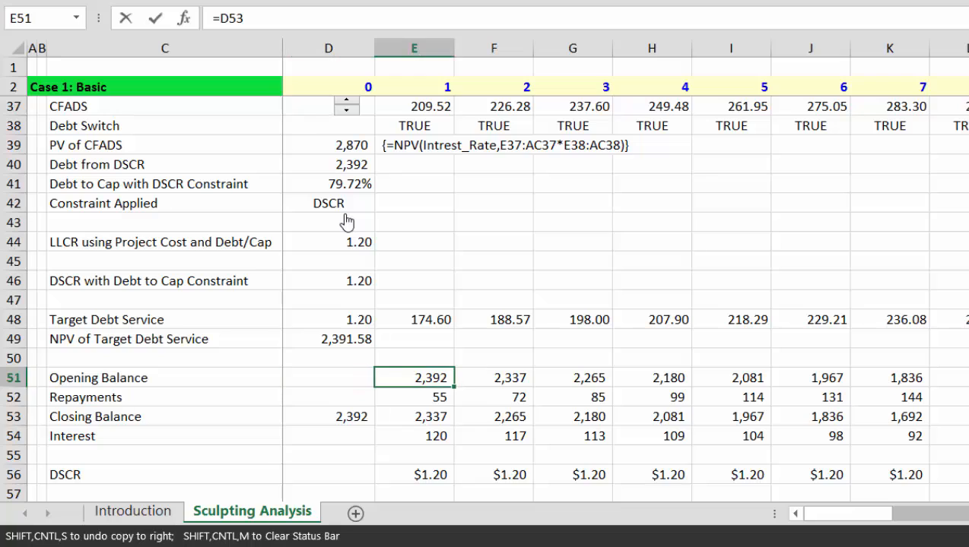
text(=)
key(Left)
key(Down)
key(Down)
key(Return)
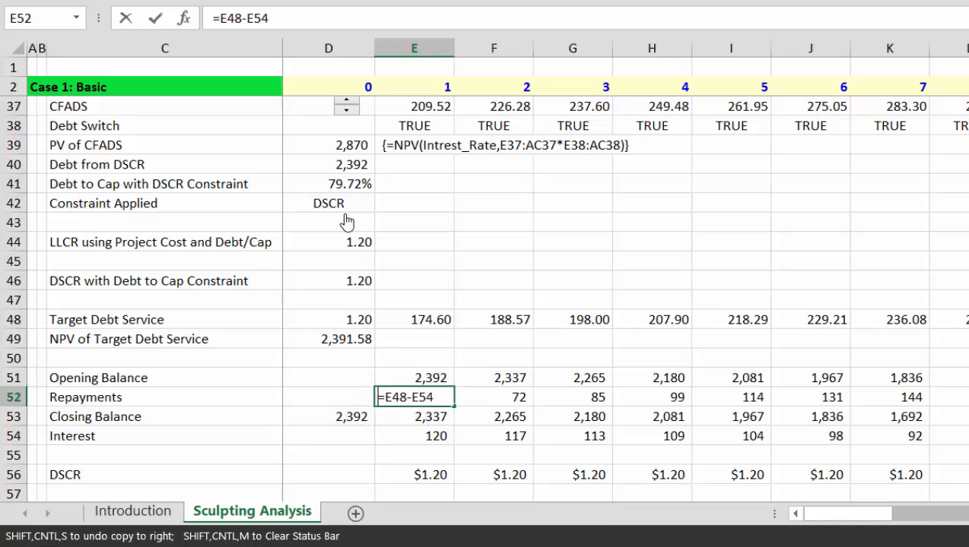
text(=)
key(Up)
key(Up)
key(Up)
key(Up)
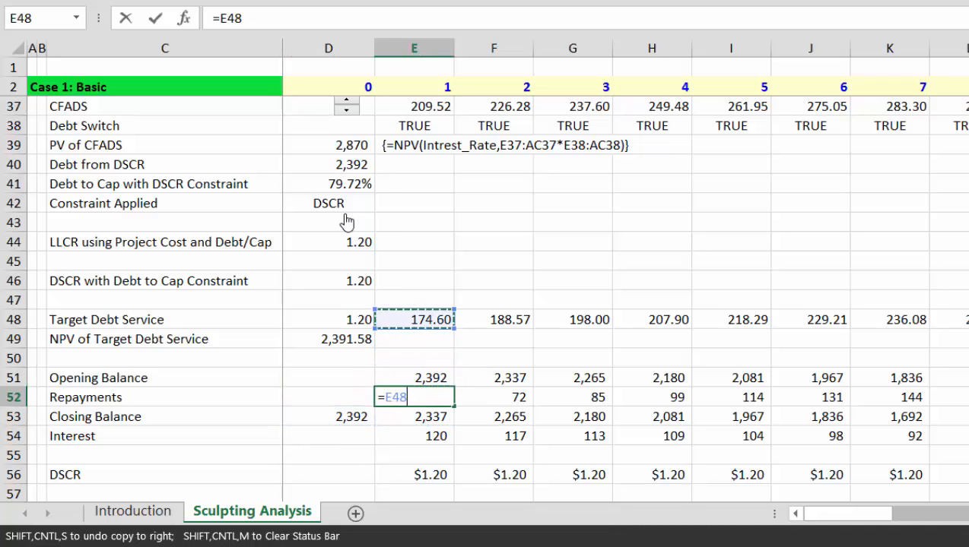
text(-)
key(Down)
key(Down)
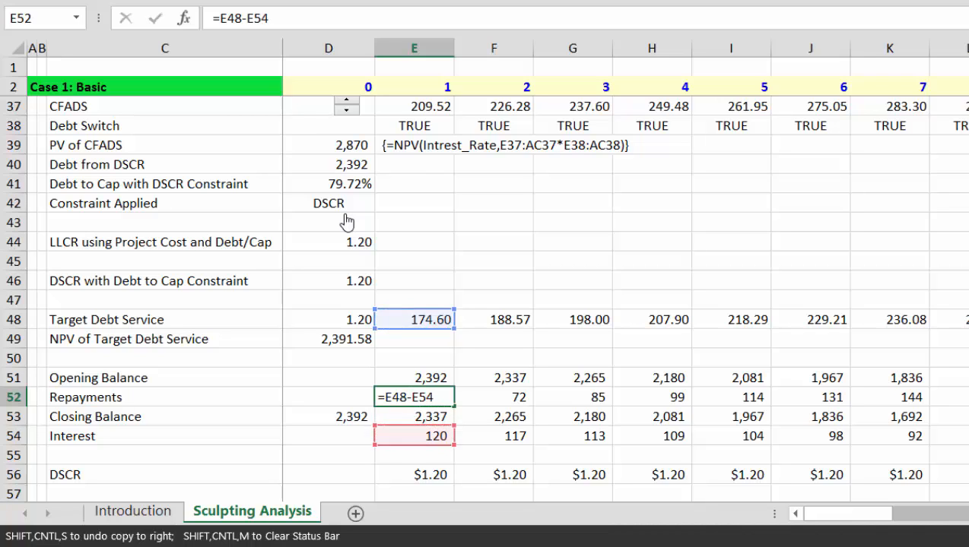
key(Return)
key(Down)
Step: Enter closing balance =E51-E52 in E53 and interest =E51*Intrest_Rate in E54
key(Up)
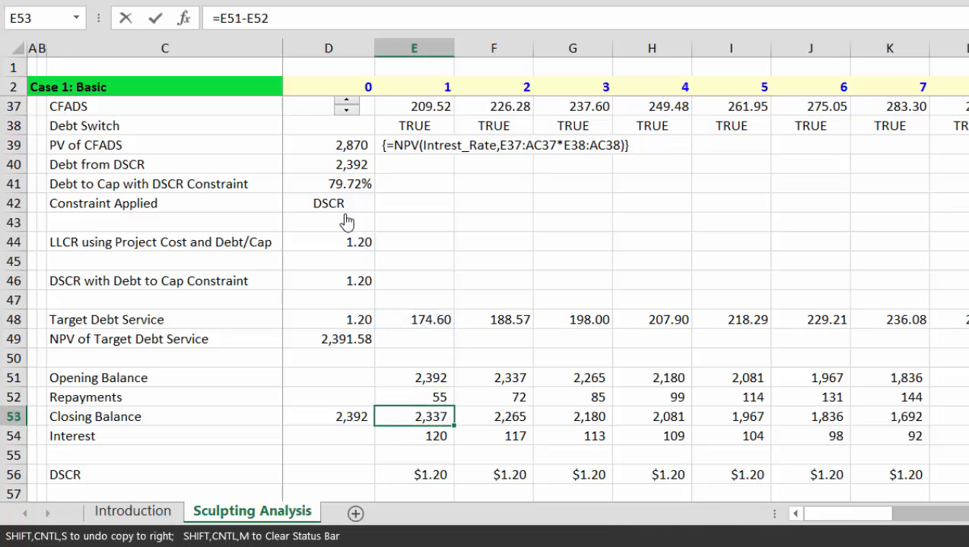
key(Up)
key(Up)
text(-)
key(Up)
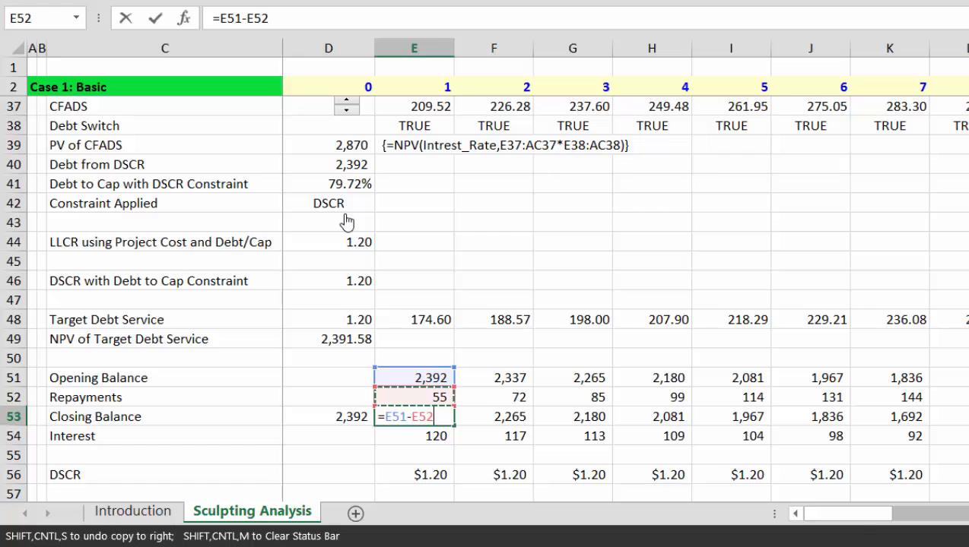
key(Return)
text(=)
key(Up)
key(Up)
key(Up)
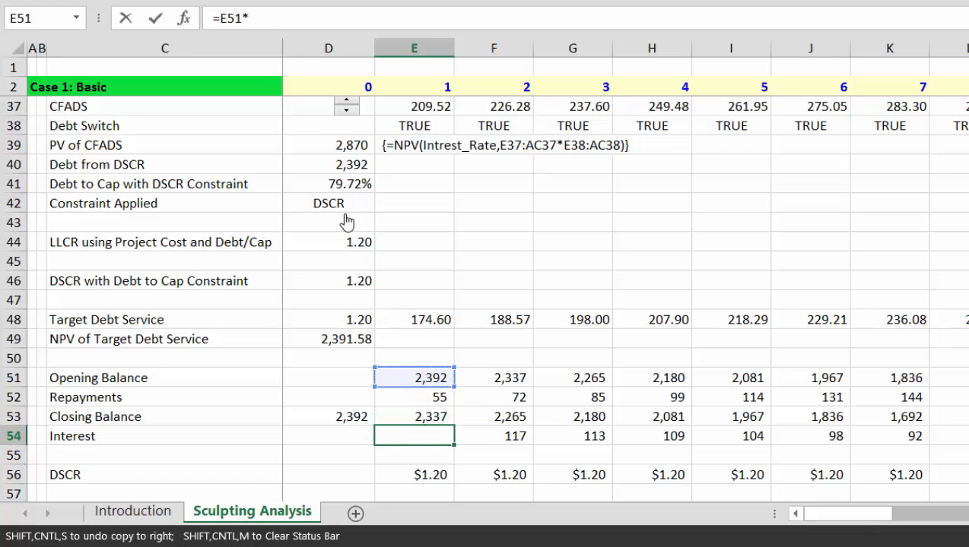
text(*)
key(Page_Up)
key(Page_Up)
key(Page_Up)
key(Down)
key(Down)
key(Left)
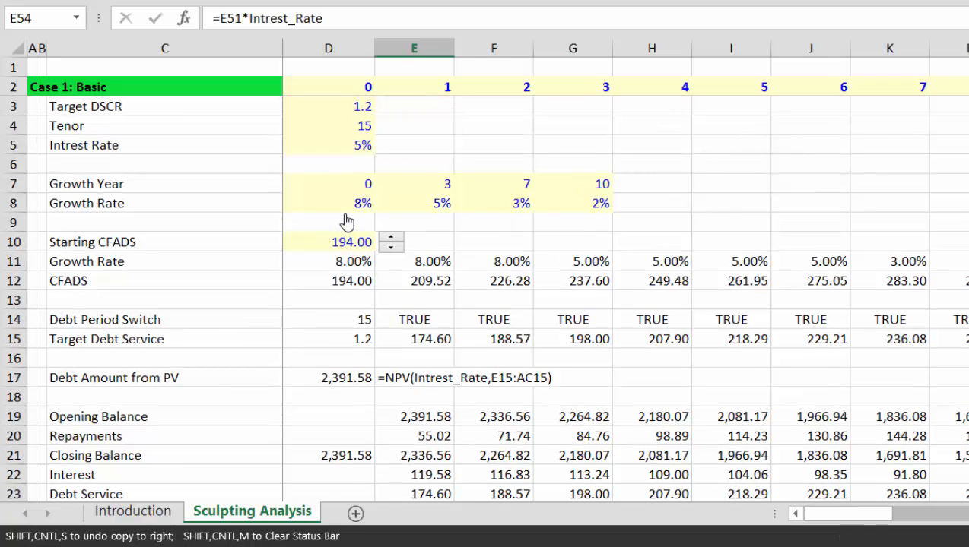
key(Return)
Step: Fill the first-period schedule formulas right across all periods
key(Up)
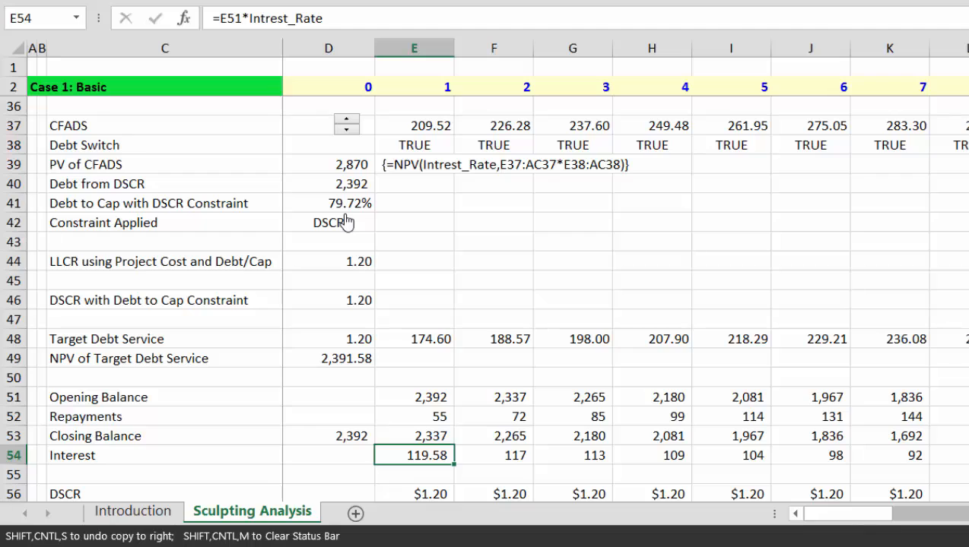
key(ctrl+shift+Right)
key(ctrl+r)
key(Up)
key(Up)
key(Up)
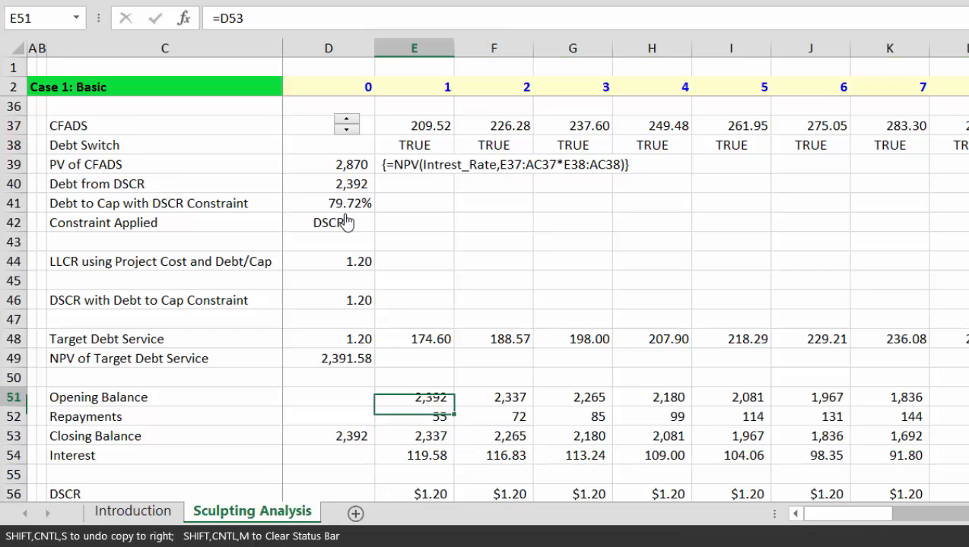
key(shift+Down)
key(shift+Down)
key(shift+Down)
key(shift+Up)
key(shift+Up)
key(shift+Up)
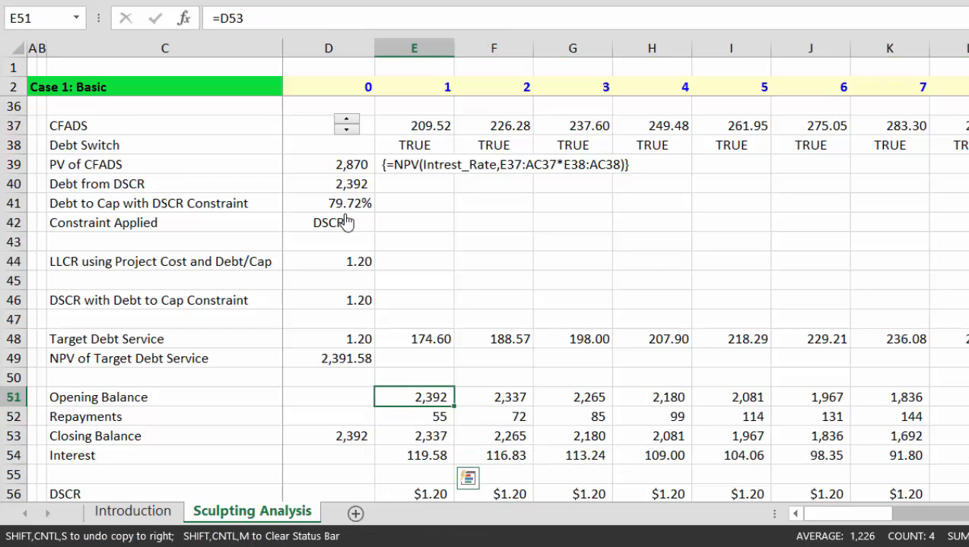
key(Down)
key(Down)
key(Down)
key(Down)
key(Down)
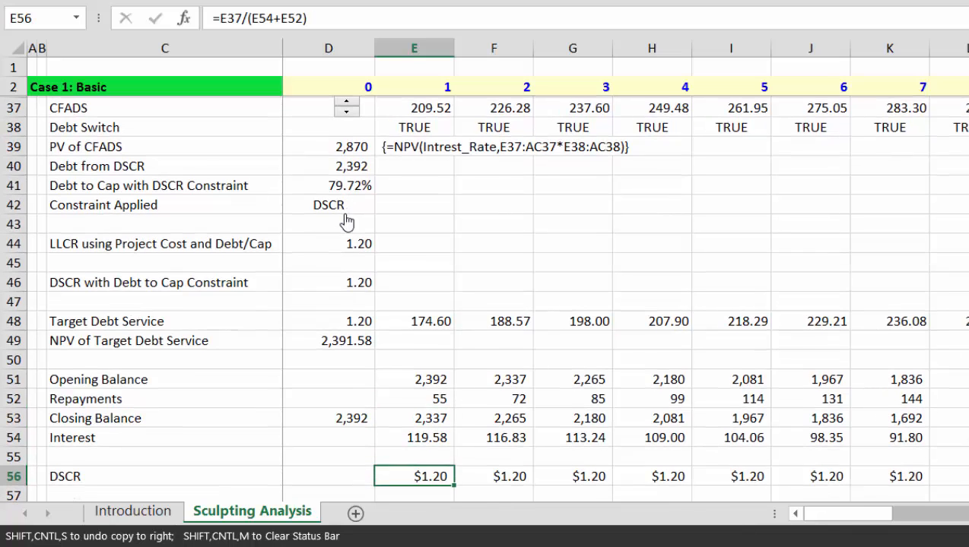
Step: Delete the old DSCR row 56 beneath the debt schedule
key(ctrl+shift+Right)
key(ctrl+shift+plus)
key(ctrl+shift+plus)
key(Up)
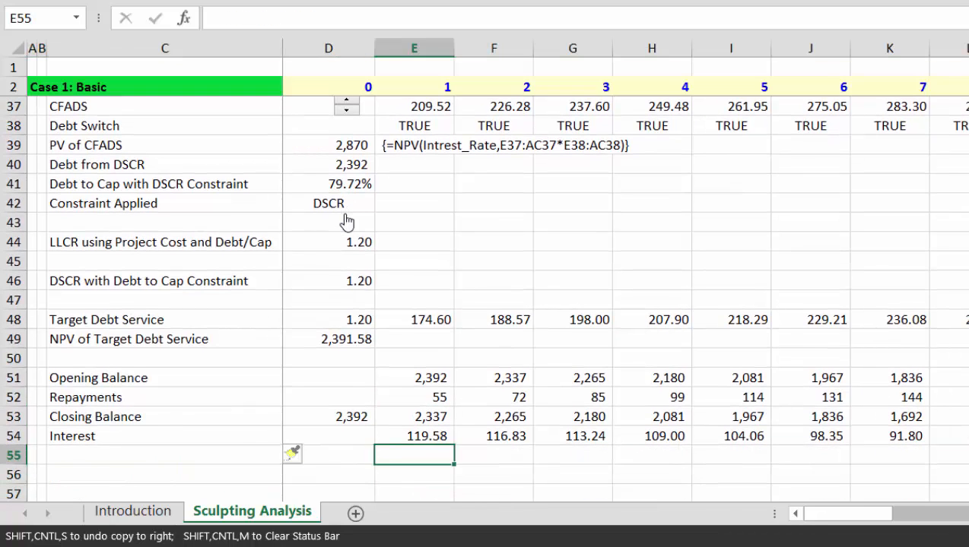
key(Left)
key(Left)
key(Left)
key(Left)
key(Down)
key(Right)
Step: Make the Case 1 Test formula in D25 use absolute $D$14 and $2:$2 references
key(Up)
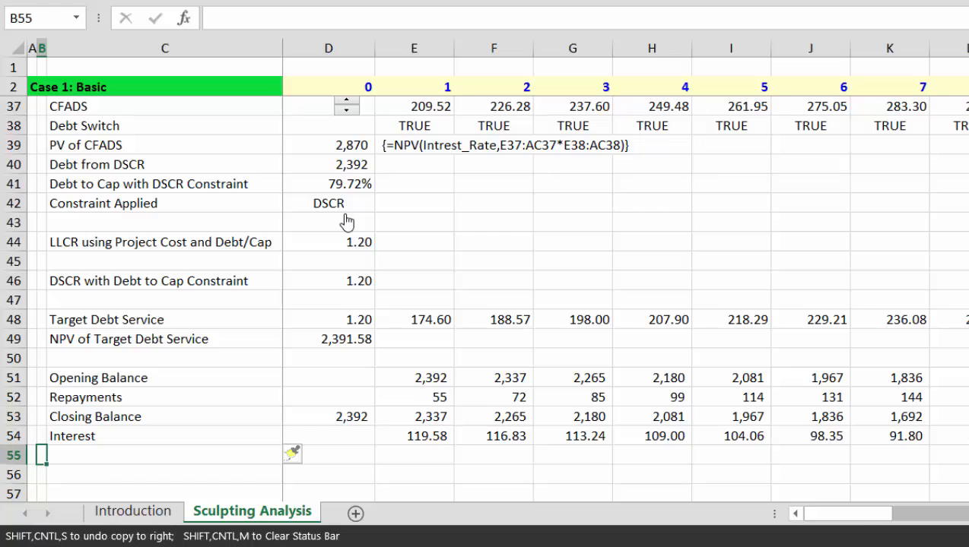
key(Right)
key(Up)
key(Up)
key(Up)
key(Up)
key(Up)
key(Up)
key(Up)
key(Up)
key(Up)
key(Up)
key(Up)
key(Up)
key(Up)
key(Up)
key(Up)
key(Up)
key(Up)
key(Up)
key(Up)
key(Up)
key(Up)
key(Up)
key(Up)
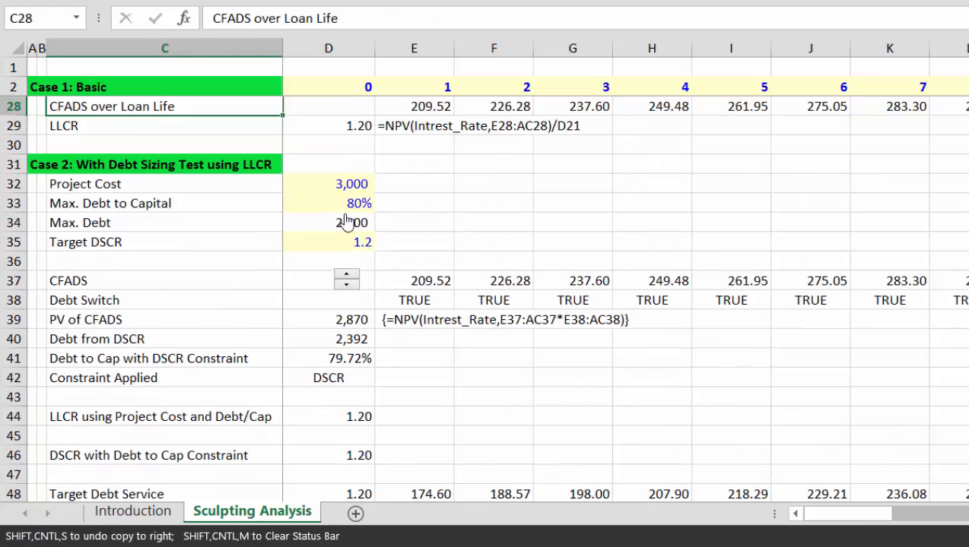
key(Down)
key(Down)
key(Up)
key(Right)
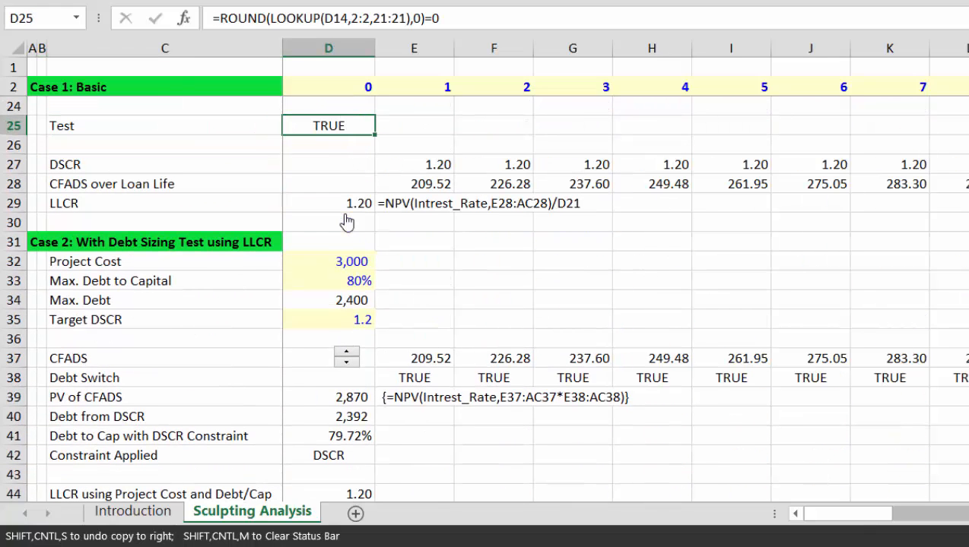
key(F2)
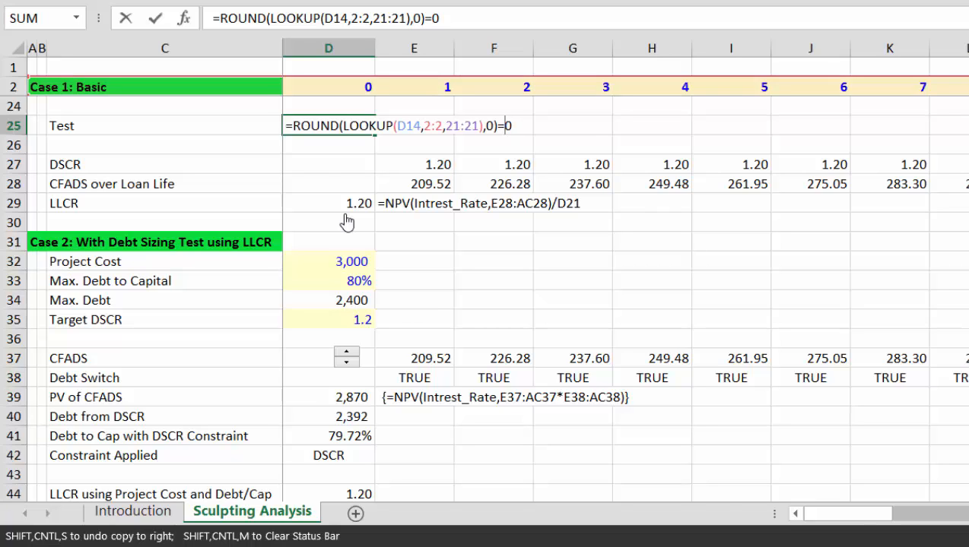
key(Left)
key(Left)
key(Left)
key(Left)
key(Left)
key(Left)
key(Left)
key(Left)
key(Left)
key(Left)
key(Left)
key(Left)
key(Left)
key(Left)
key(Left)
key(Left)
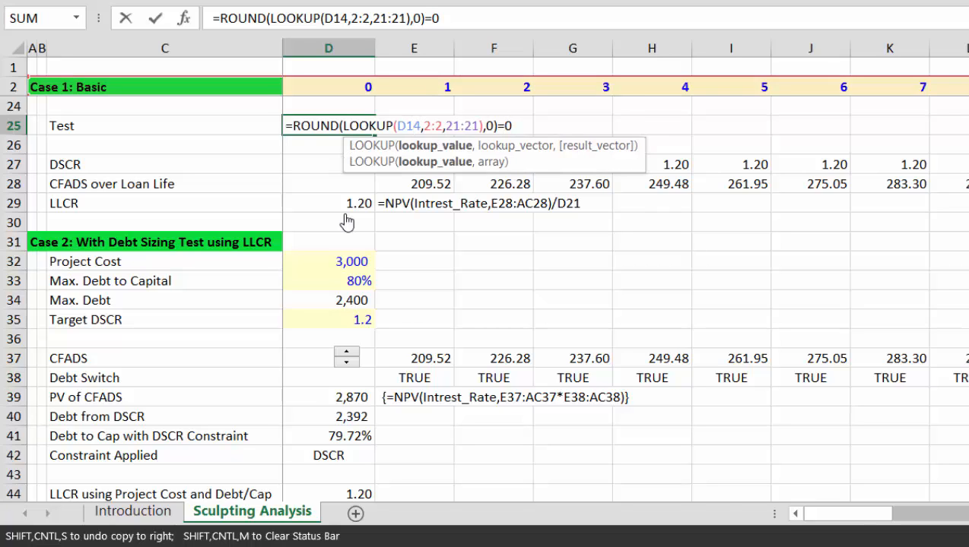
key(F4)
key(Right)
key(Right)
key(F4)
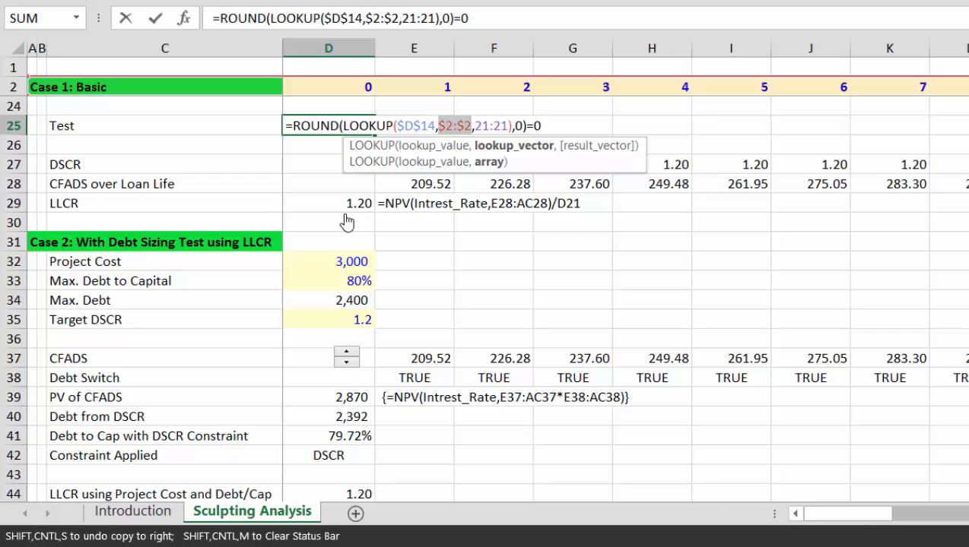
key(Return)
Step: Copy the Test label and check from C25:D25 into Case 2 row 56
key(Left)
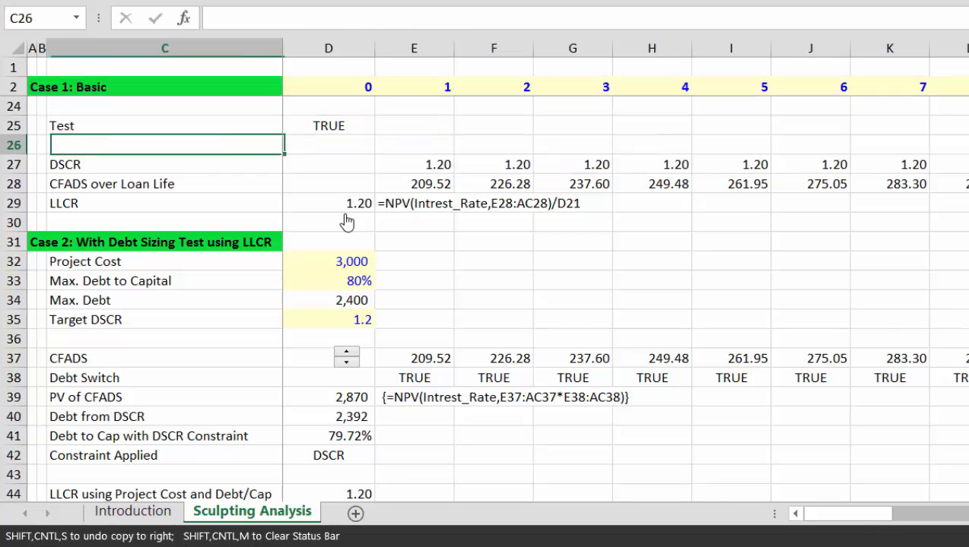
key(Up)
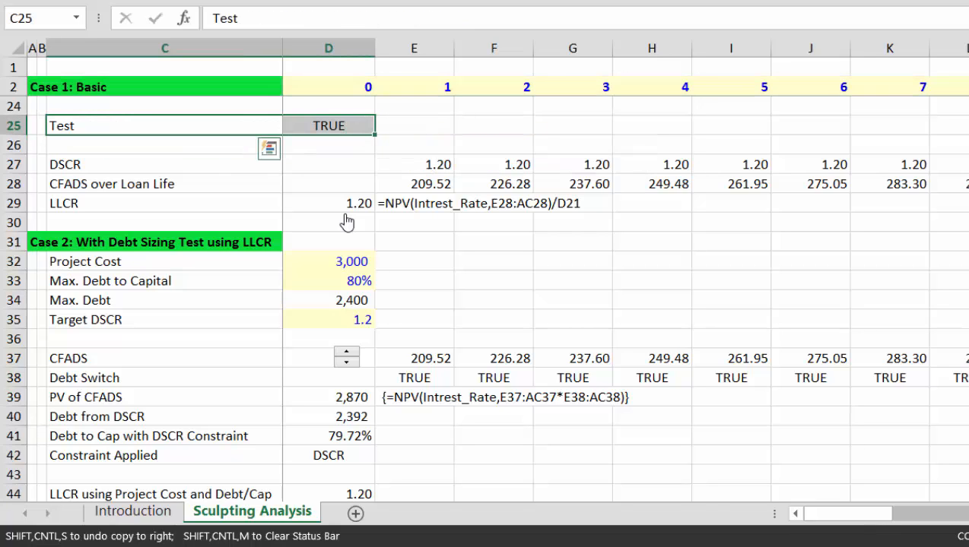
key(ctrl+c)
key(Down)
key(Down)
key(Down)
key(Down)
key(Down)
key(Down)
key(Down)
key(Down)
key(Down)
key(Down)
key(Down)
key(Down)
key(Down)
key(Down)
key(Down)
key(Down)
key(Down)
key(Down)
key(Down)
key(Down)
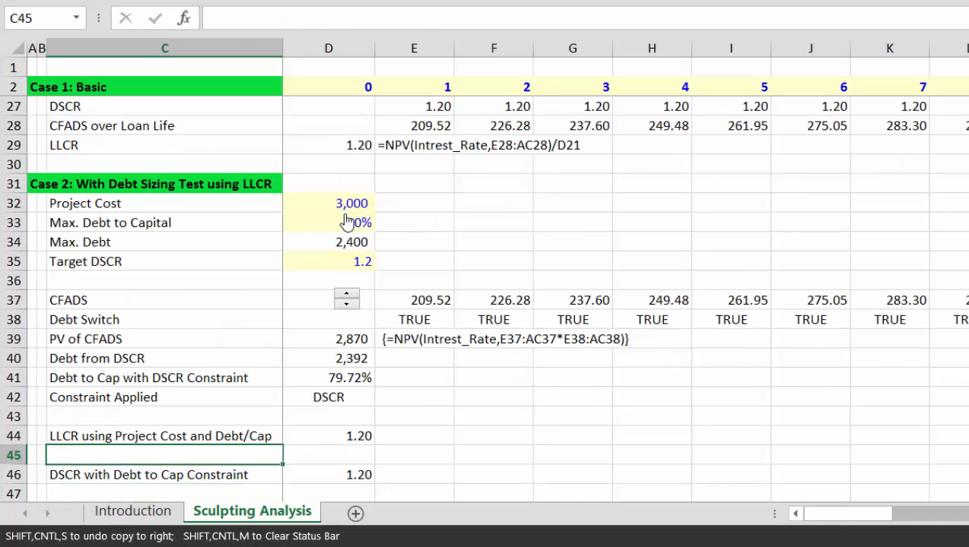
key(Up)
key(Up)
key(Up)
key(Up)
key(Up)
key(Up)
key(Up)
key(Up)
key(Up)
key(Up)
key(Up)
key(Up)
key(Up)
key(Up)
key(Up)
key(Up)
key(Up)
key(Up)
key(Up)
key(Up)
key(Down)
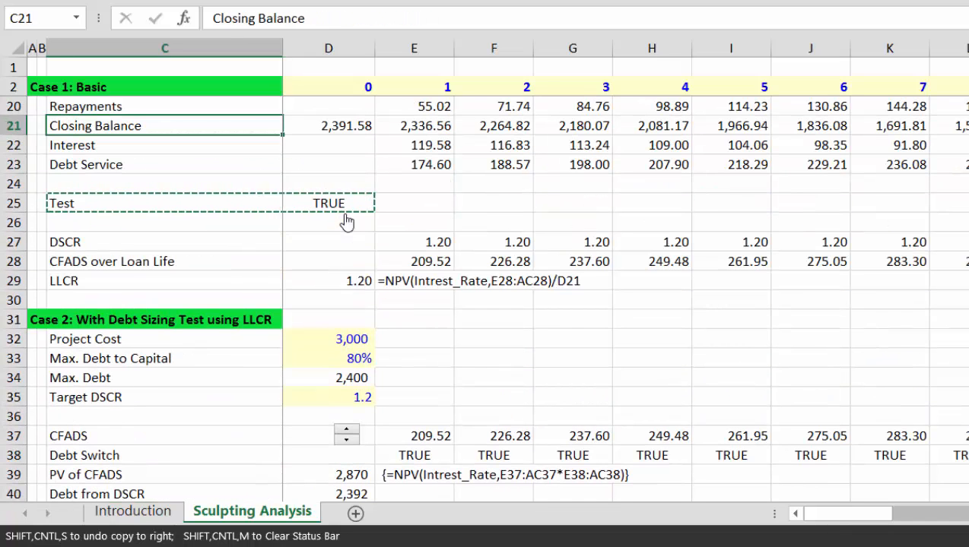
key(Down)
key(Down)
key(Down)
key(Down)
key(Down)
key(Down)
key(Down)
key(Down)
key(Down)
key(Down)
key(Down)
key(Down)
key(Down)
key(Down)
key(Up)
key(Up)
key(Down)
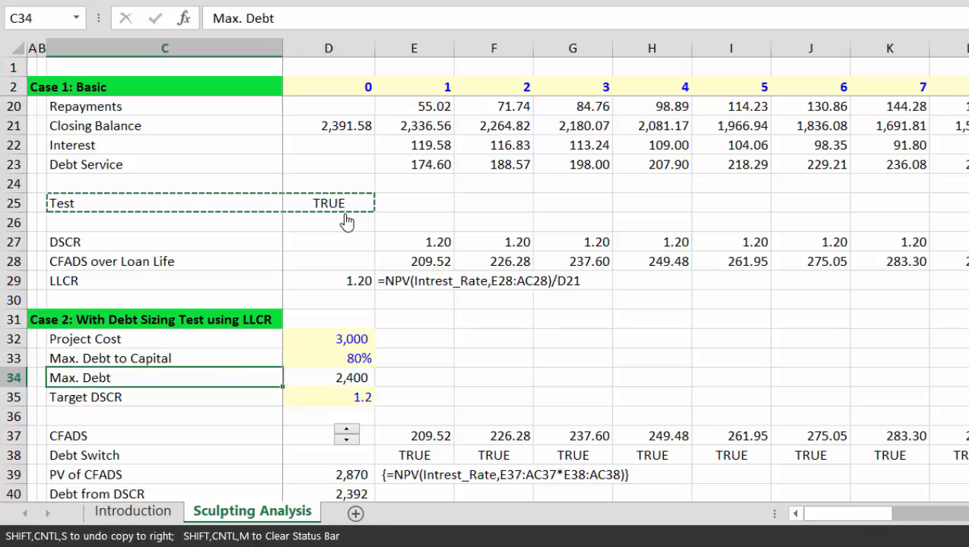
key(Down)
key(Down)
key(Down)
key(Down)
key(Down)
key(Down)
key(Down)
key(Down)
key(Down)
key(Down)
key(Down)
key(Down)
key(Down)
key(Down)
key(Down)
key(Down)
key(Down)
key(Down)
key(Down)
key(Down)
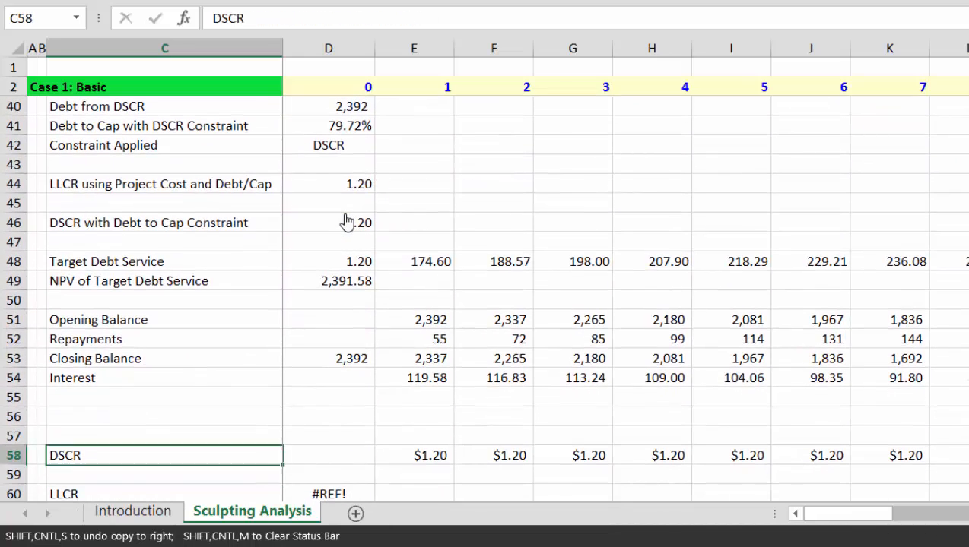
key(Up)
key(Up)
key(ctrl+v)
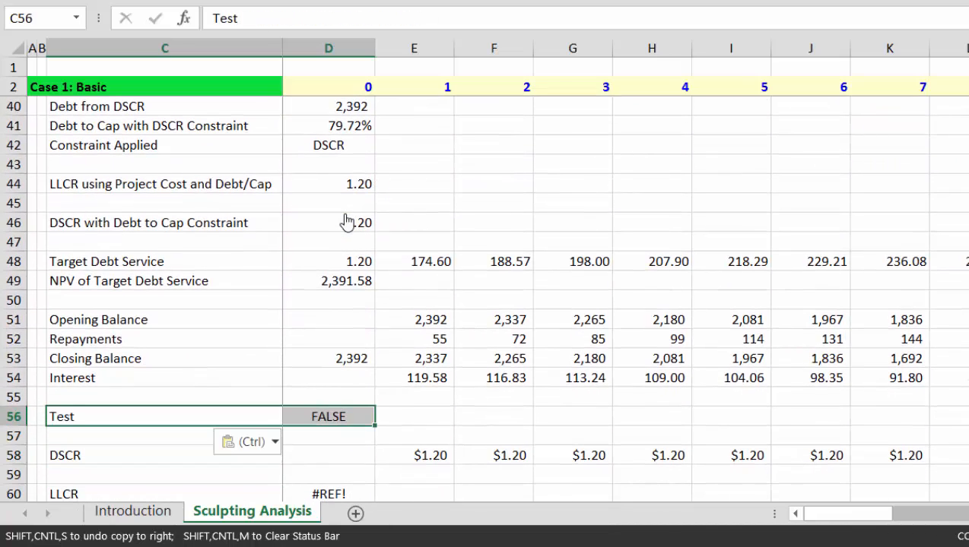
Step: Redirect D56's Test lookup range to the Closing Balance row 53
key(Right)
key(F2)
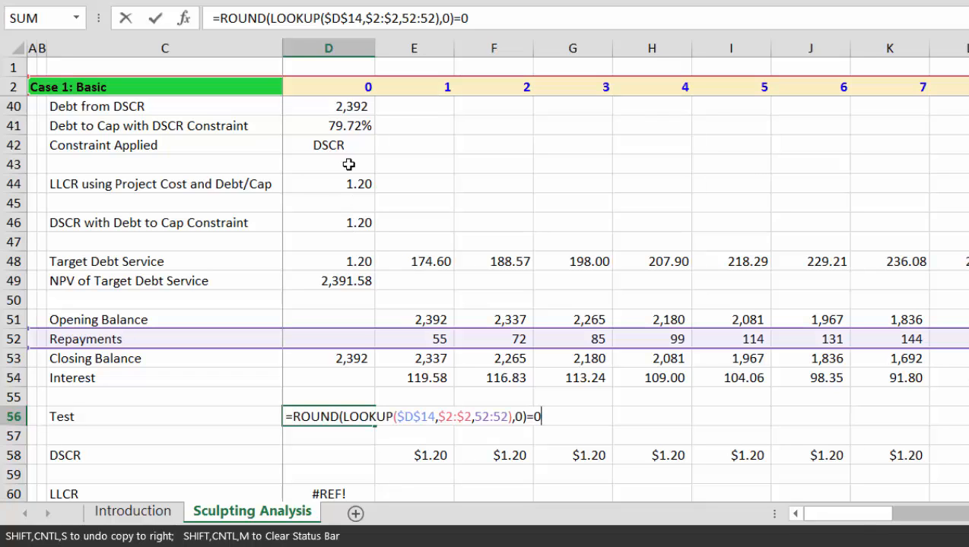
drag(390, 340, 403, 363)
Step: Commit the Case 2 Test formula so it checks row 53 and returns TRUE
key(Return)
key(Up)
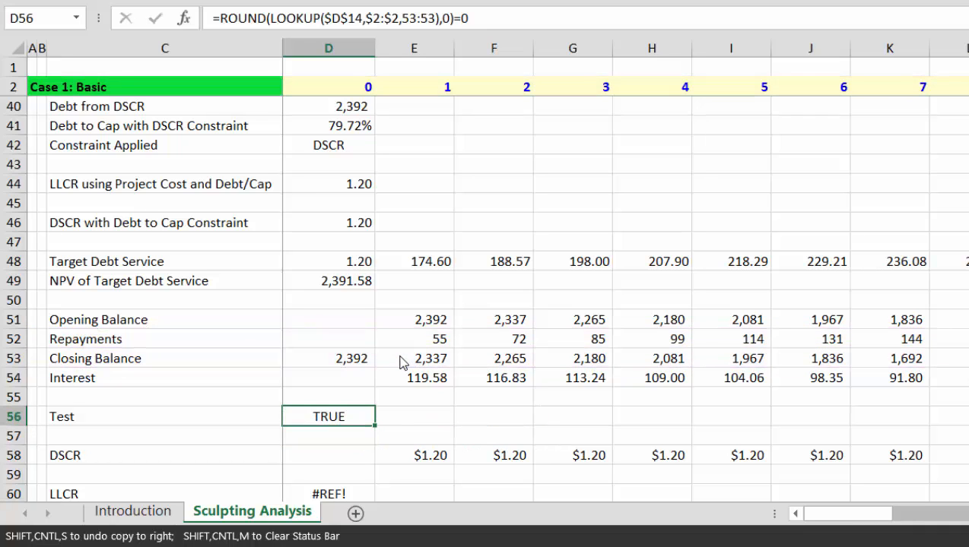
key(Up)
key(Up)
key(Down)
Step: Enter =E52+E54 in E55 and fill it across all periods as the debt service total
key(Right)
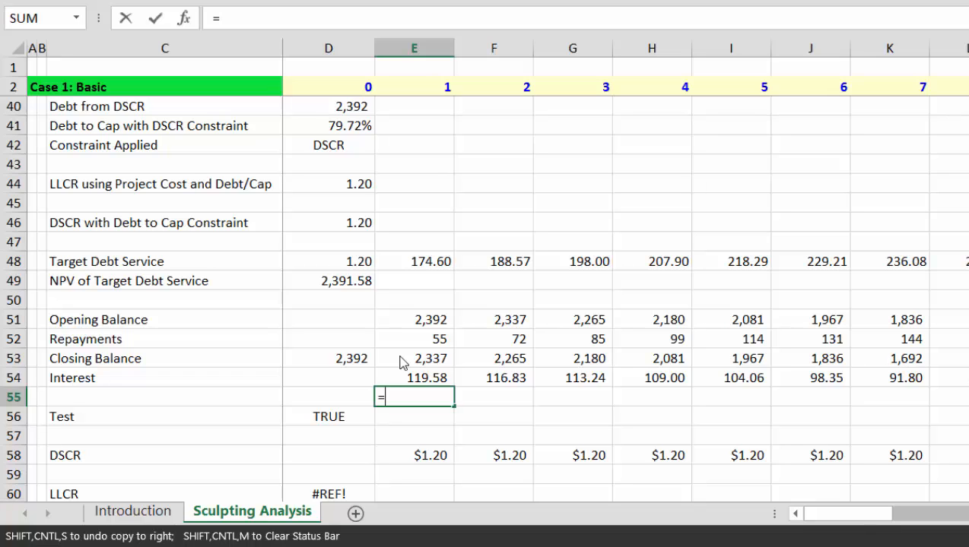
text(=)
key(Up)
key(Up)
key(Up)
text(+)
key(Up)
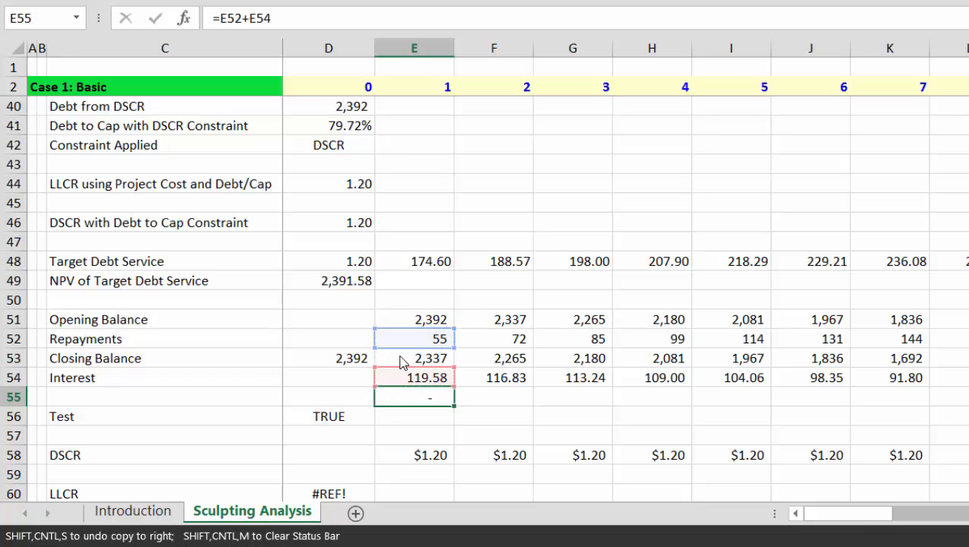
key(Return)
key(ctrl+shift+r)
key(Down)
key(Down)
key(Down)
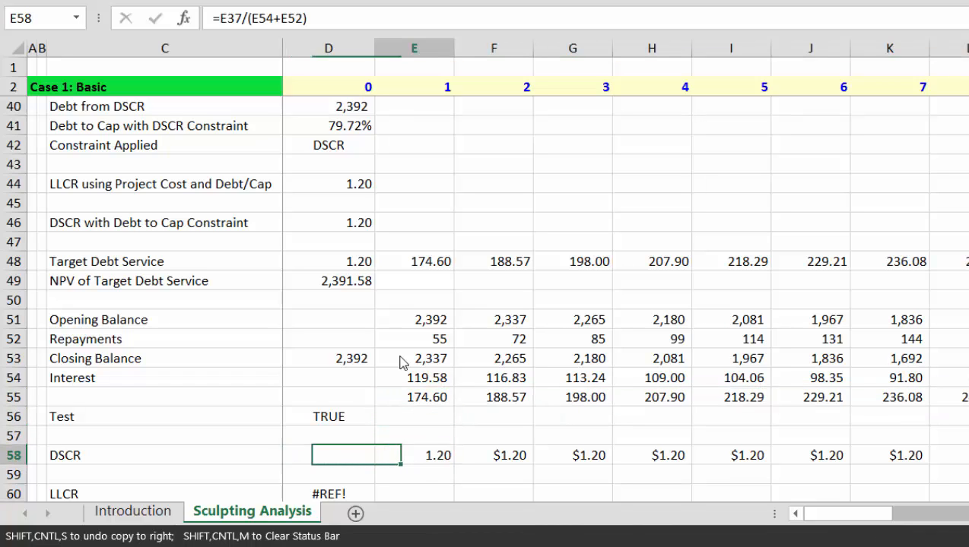
Step: Rewrite the E58 DSCR as =IF(E55>0.01,E37/E55)
key(F2)
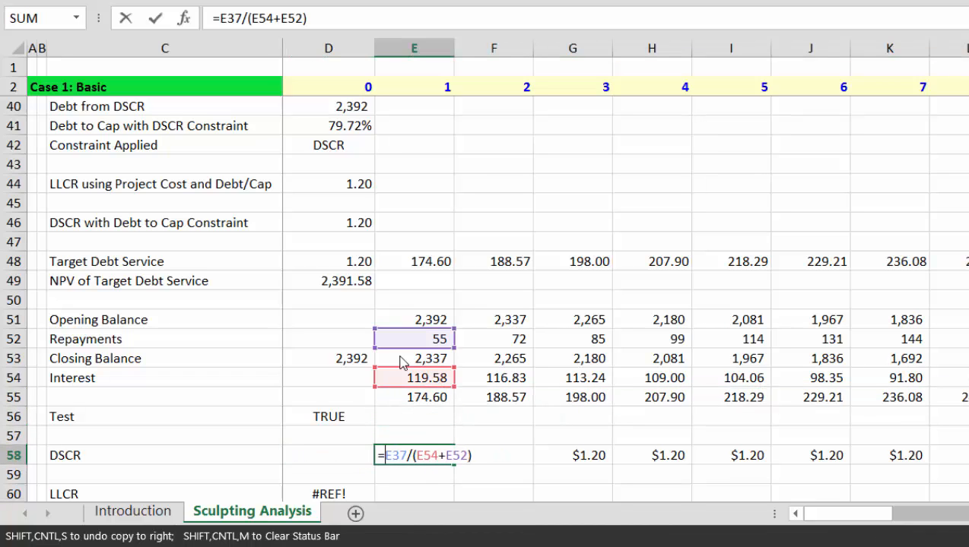
text(if()
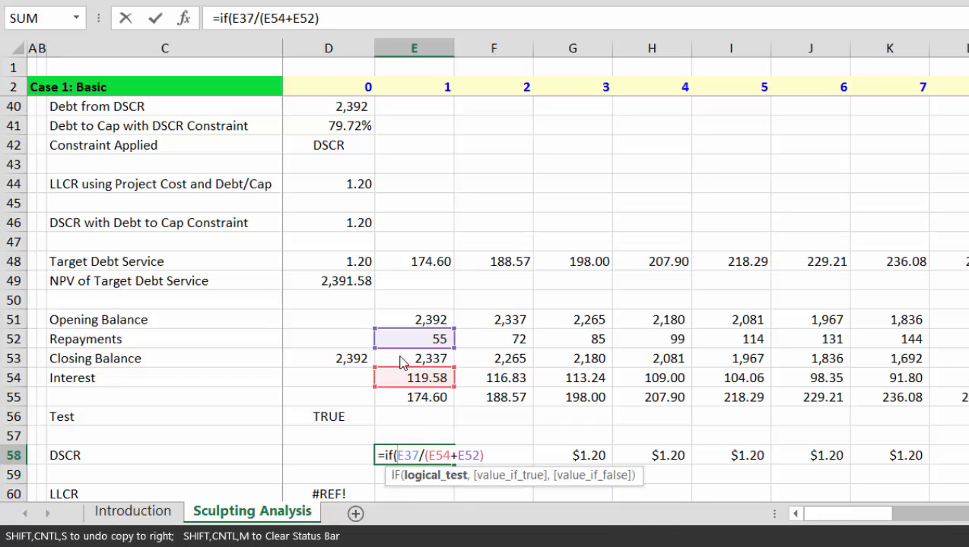
click(411, 399)
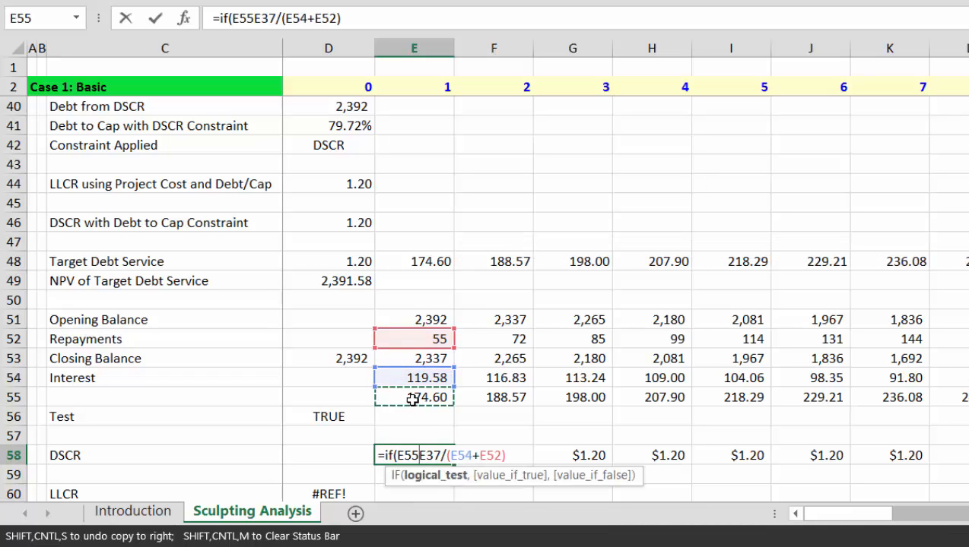
text(>.0)
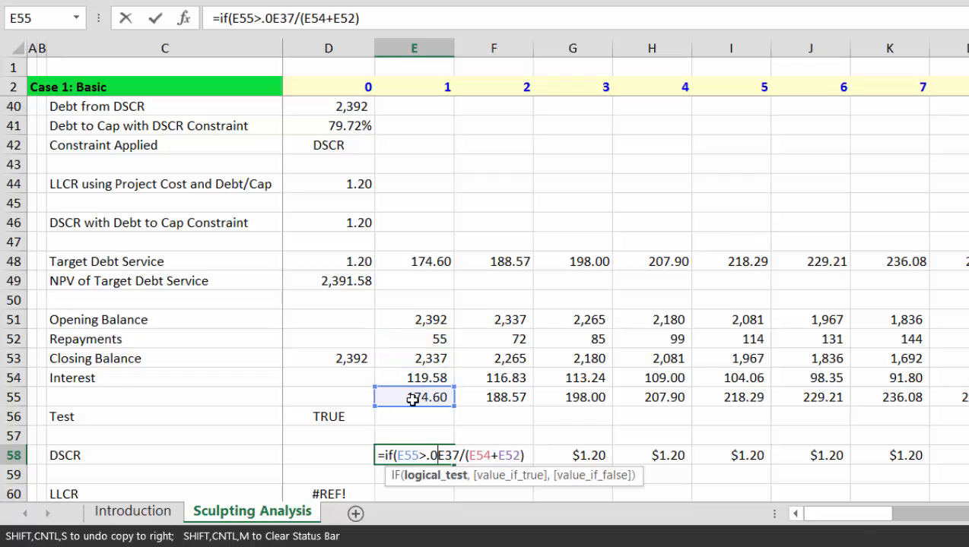
text(1,)
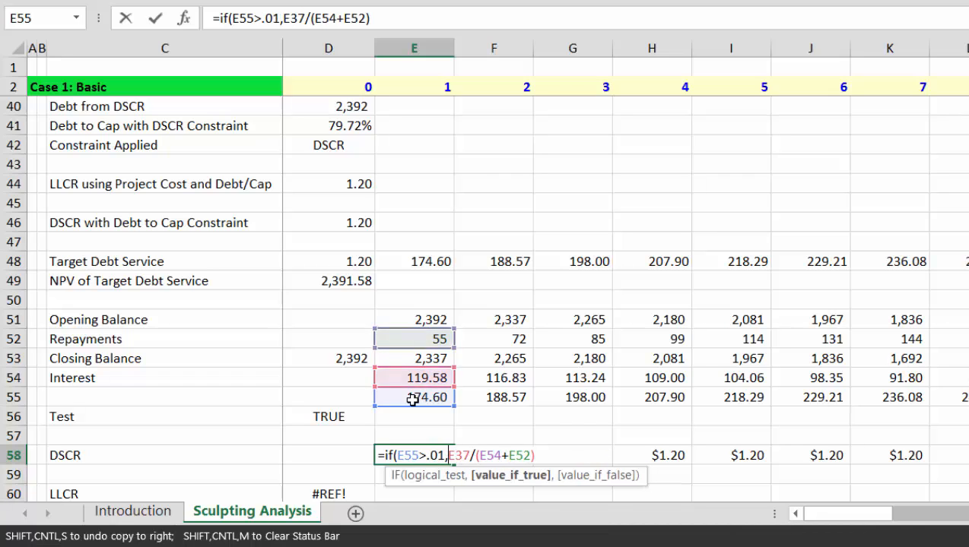
key(Delete)
key(Delete)
key(Delete)
key(Delete)
key(Delete)
key(Delete)
key(Delete)
key(Delete)
key(Delete)
key(Delete)
key(Delete)
key(Delete)
key(Delete)
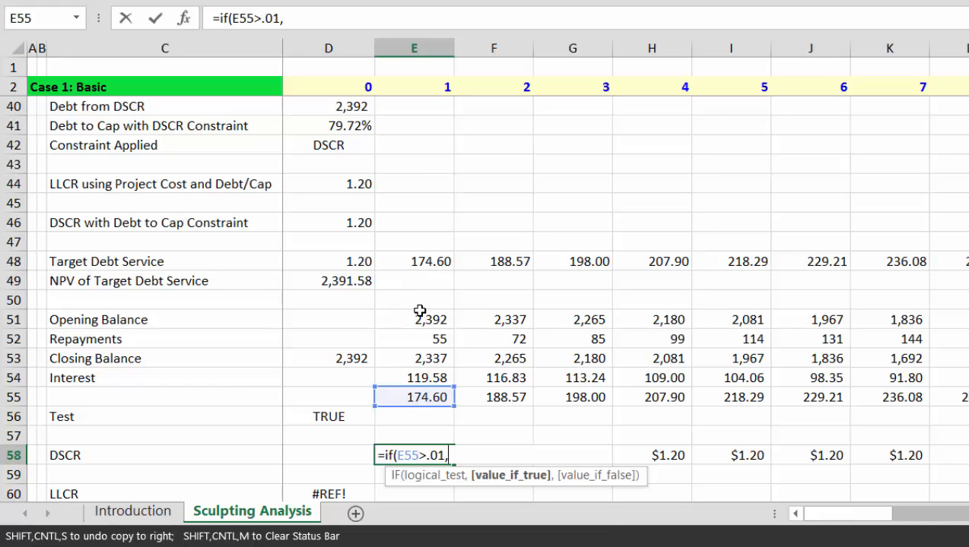
key(Up)
key(Up)
key(Up)
key(Up)
key(Up)
key(Up)
key(Up)
key(Up)
key(Up)
key(Up)
key(Up)
key(Up)
key(Up)
key(Up)
key(Up)
key(Up)
key(Up)
key(Up)
key(Up)
key(Up)
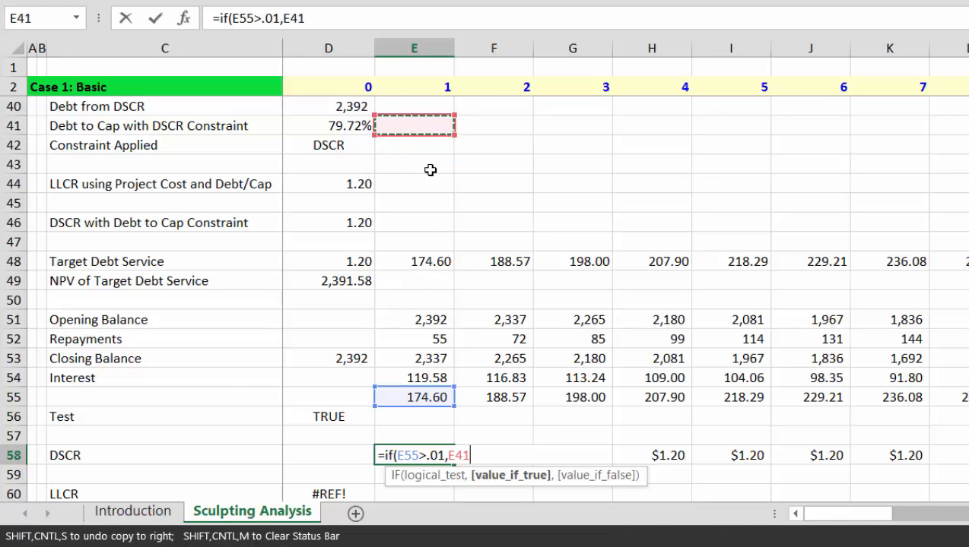
key(Down)
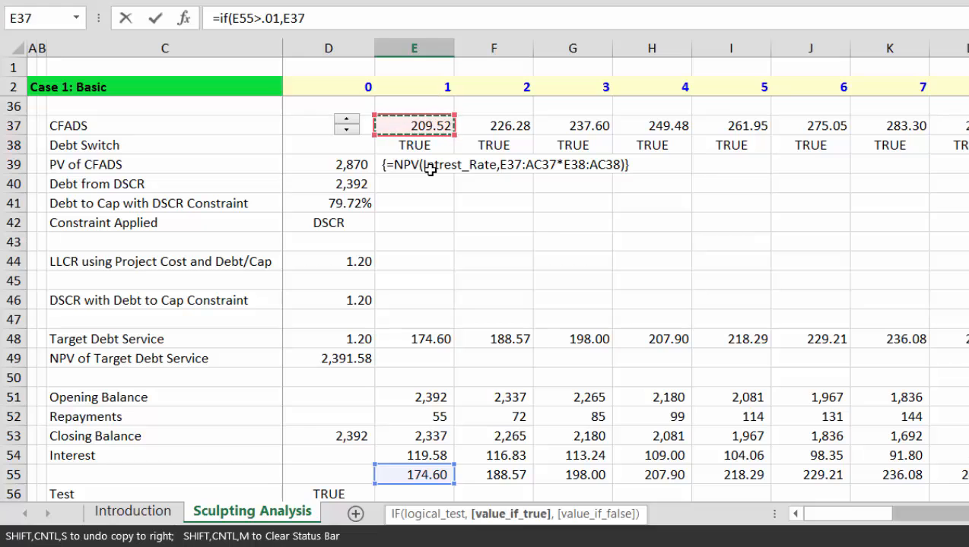
text(/)
key(Up)
key(Up)
key(Up)
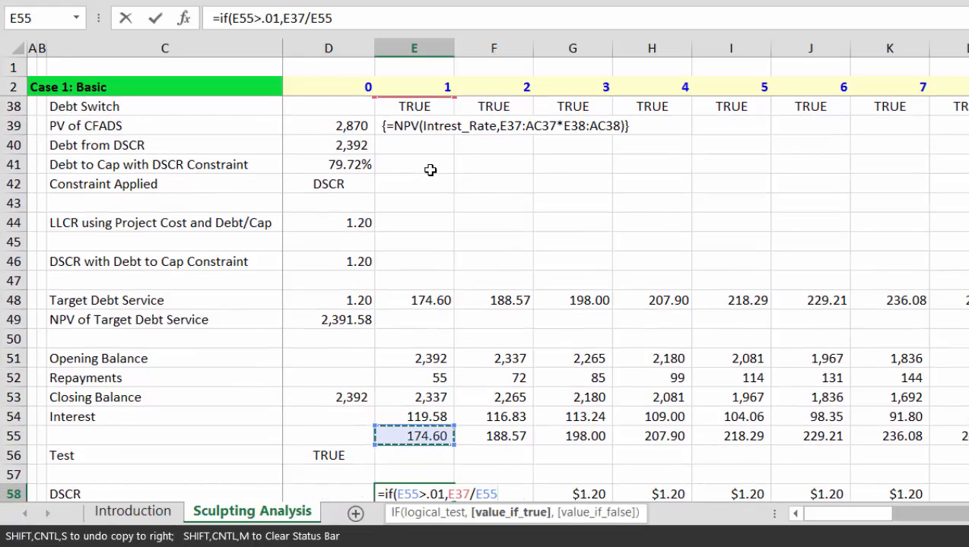
key(Return)
key(Up)
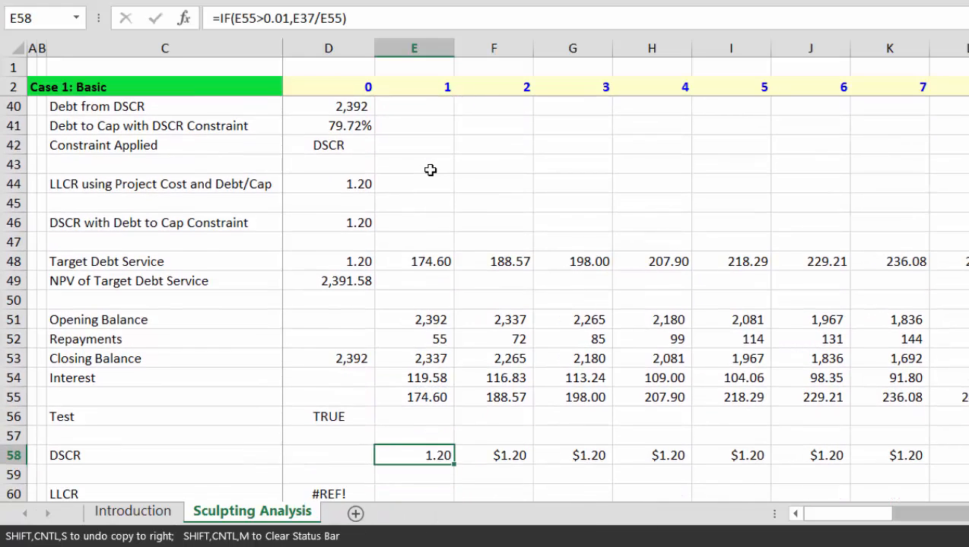
Step: Fill the IF-protected DSCR across row 58 so every period shows 1.20
key(ctrl+shift+Right)
key(ctrl+r)
key(Left)
key(Right)
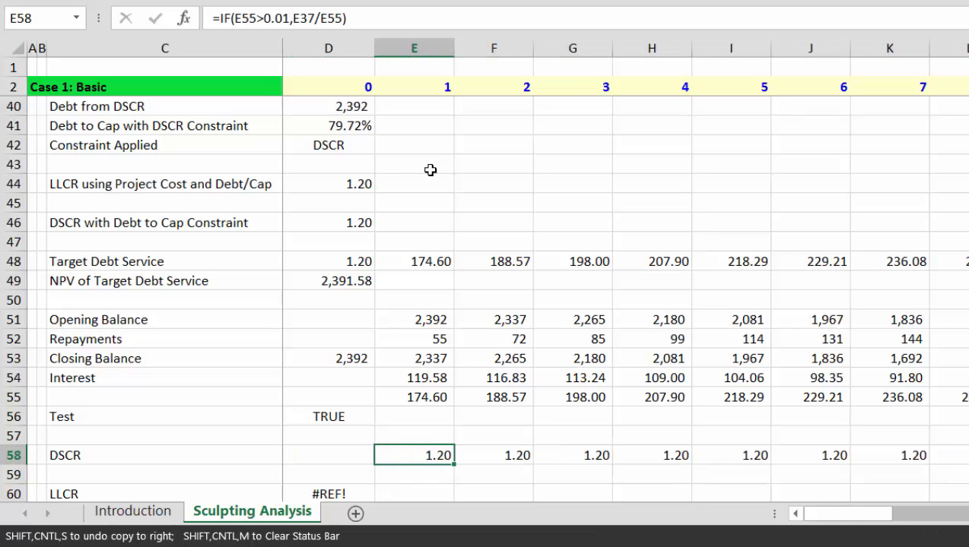
key(Down)
key(Down)
key(Up)
key(Down)
key(Left)
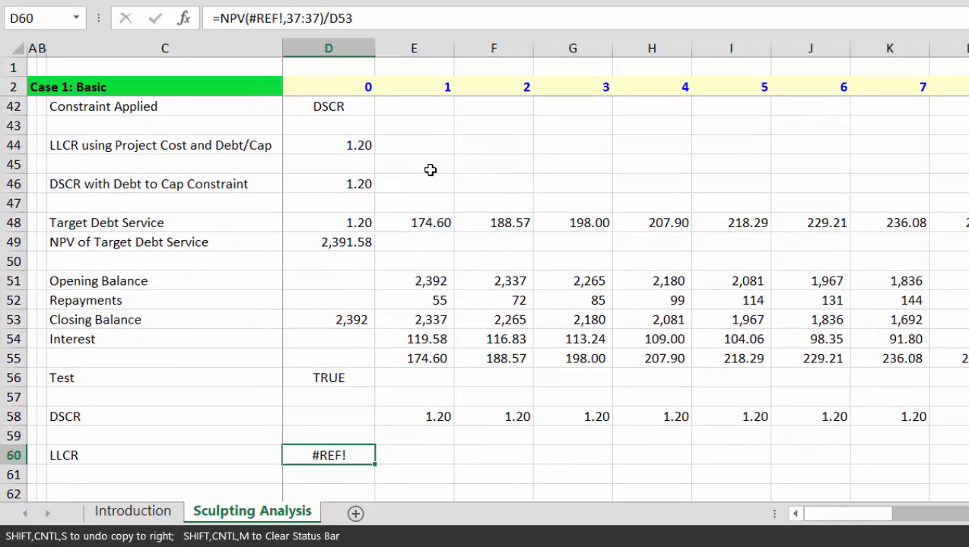
Step: Start the D60 LLCR as =NPV(Intrest_Rate, E37:AC37 of CFADS
text(=)
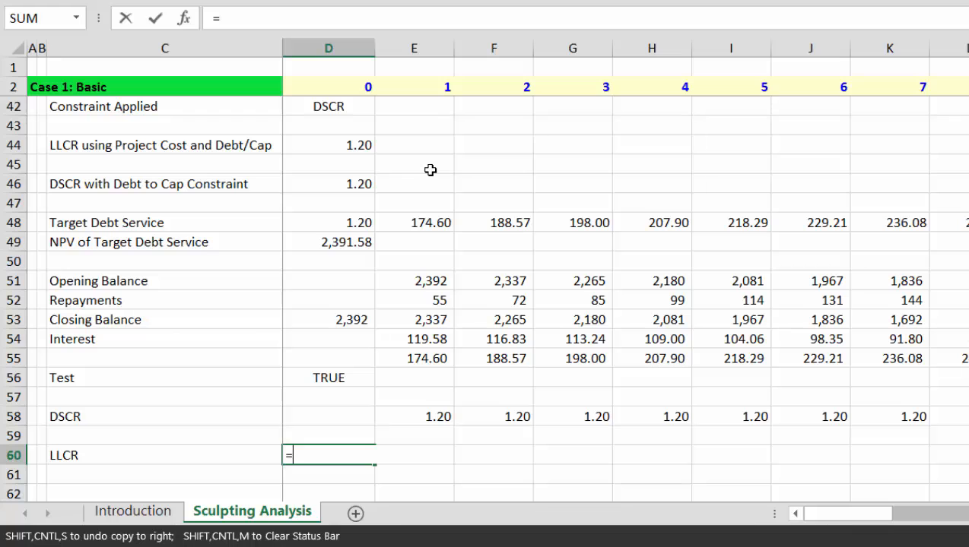
text(npv)
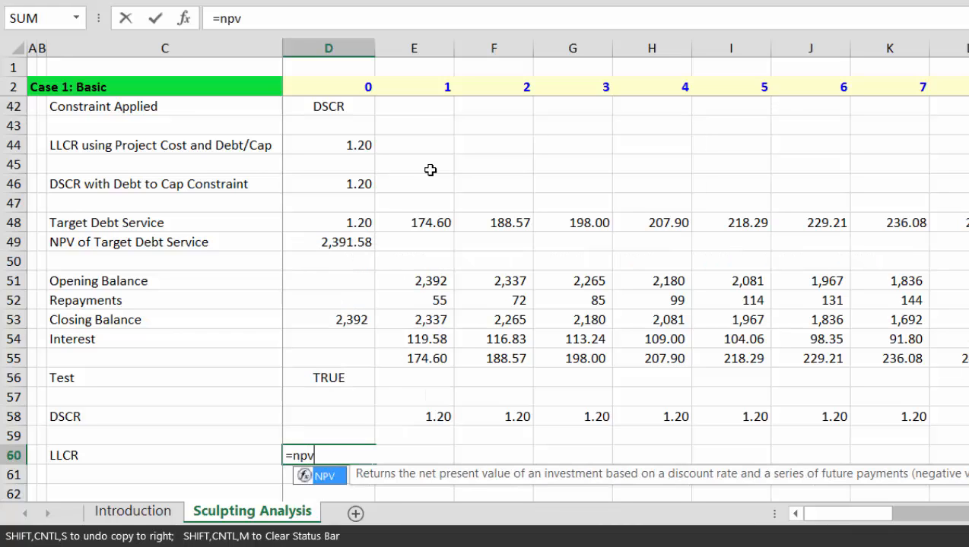
text(()
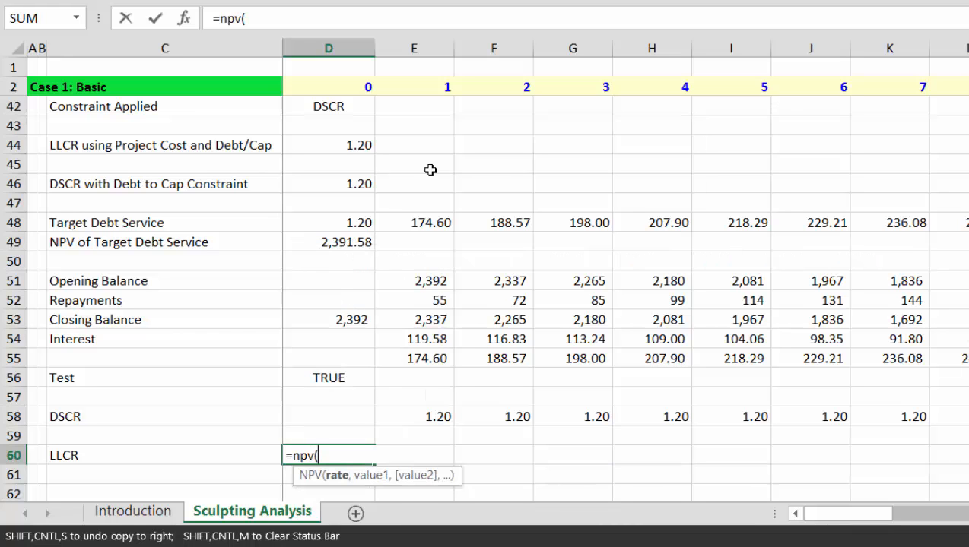
key(Up)
key(Up)
key(Up)
key(Up)
key(Up)
key(Up)
key(Up)
key(Up)
key(Up)
key(Up)
key(Up)
key(Up)
key(Up)
key(Up)
key(Up)
key(Up)
key(Up)
key(Up)
key(Up)
key(Up)
key(Down)
key(Down)
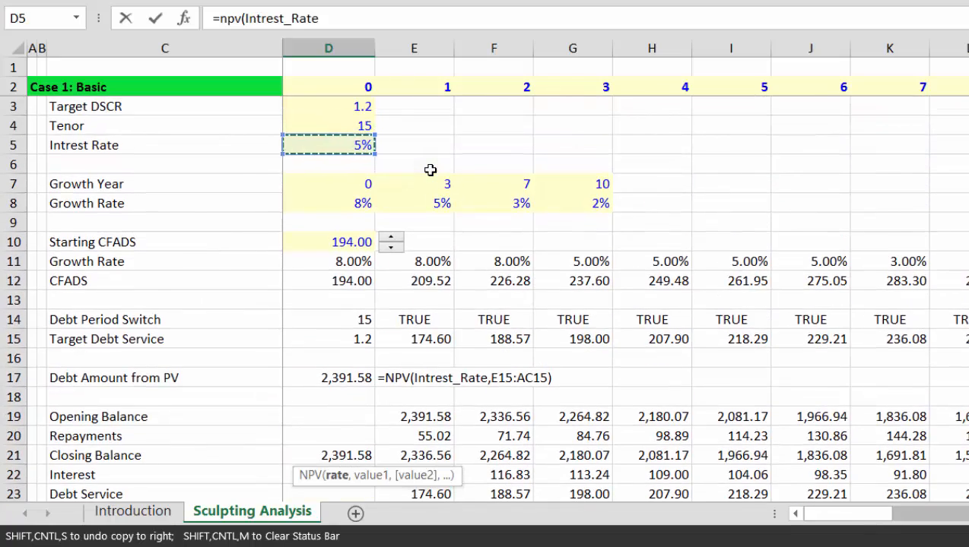
text(,)
key(Up)
key(Up)
key(Up)
key(Up)
key(Up)
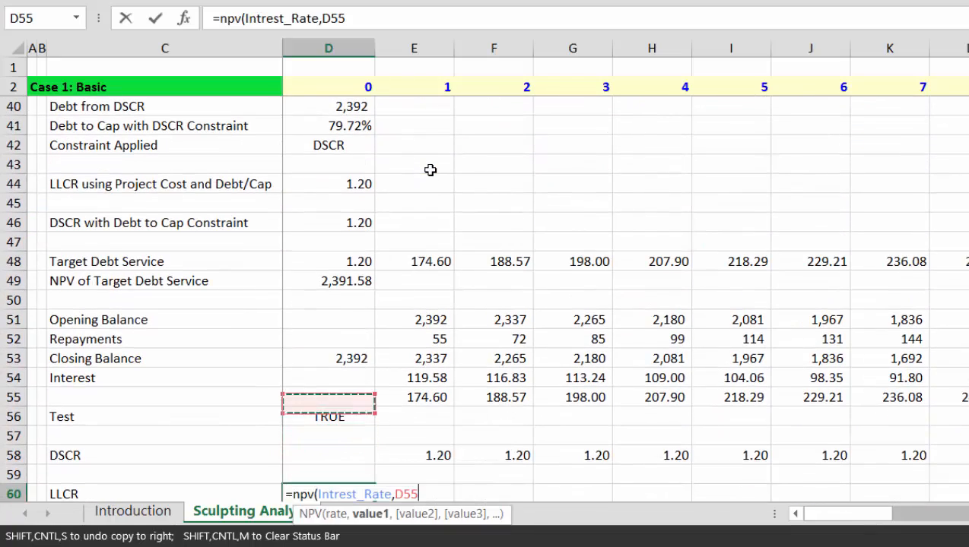
key(Up)
key(Up)
key(Up)
key(Up)
key(Up)
key(Up)
key(Up)
key(Up)
key(Up)
key(Up)
key(Up)
key(Up)
key(Up)
key(Up)
key(Up)
key(Up)
key(Up)
key(Up)
key(Up)
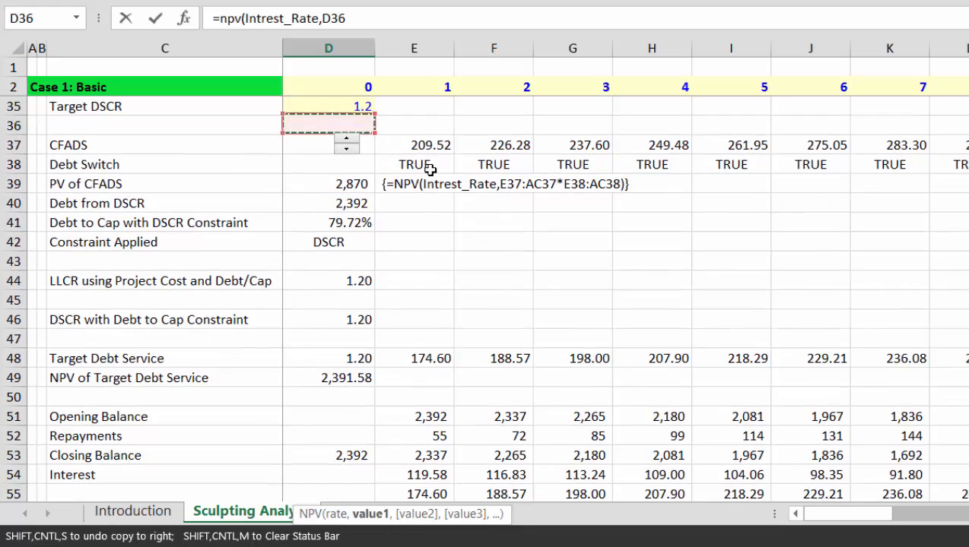
key(Down)
key(Right)
key(ctrl+shift+Right)
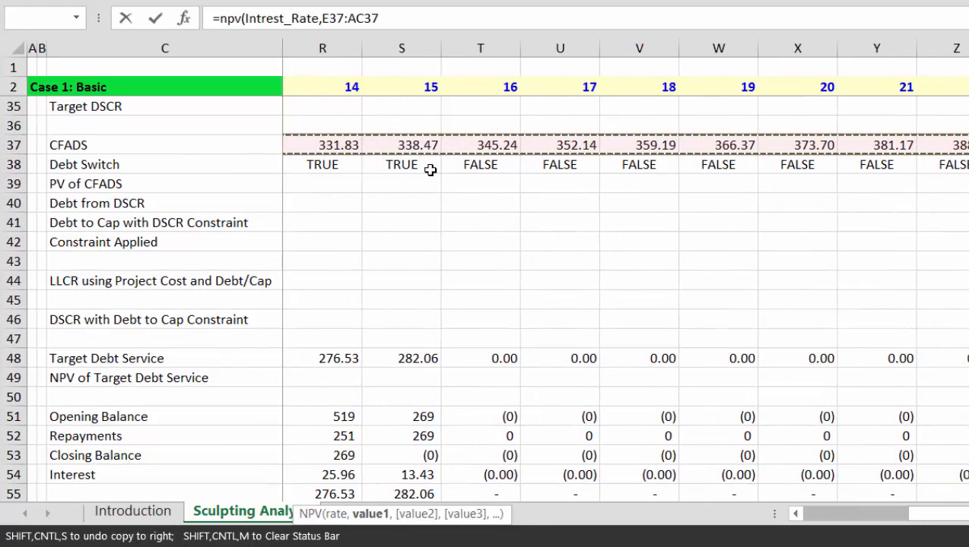
Step: Multiply by the E38:AC38 debt switch, divide by D53, and array-enter the LLCR, giving 1.20
text(*)
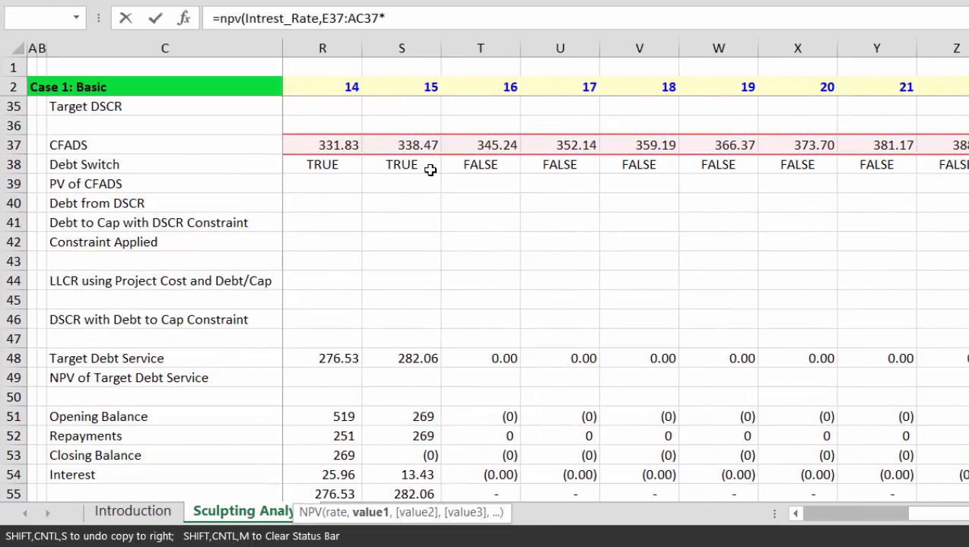
key(Left)
key(Right)
key(Right)
key(Up)
key(Up)
key(Up)
key(Up)
key(Up)
key(Up)
key(Up)
key(Up)
key(Up)
key(Up)
key(Up)
key(Up)
key(Up)
key(Up)
key(Up)
key(Up)
key(Up)
key(Up)
key(Up)
key(Up)
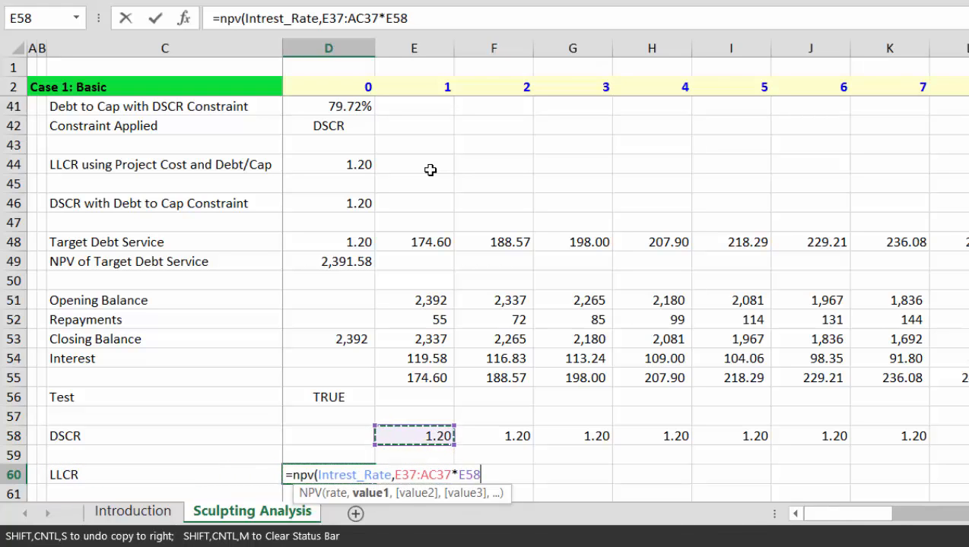
key(Up)
key(Up)
key(Up)
key(Up)
key(Up)
key(Up)
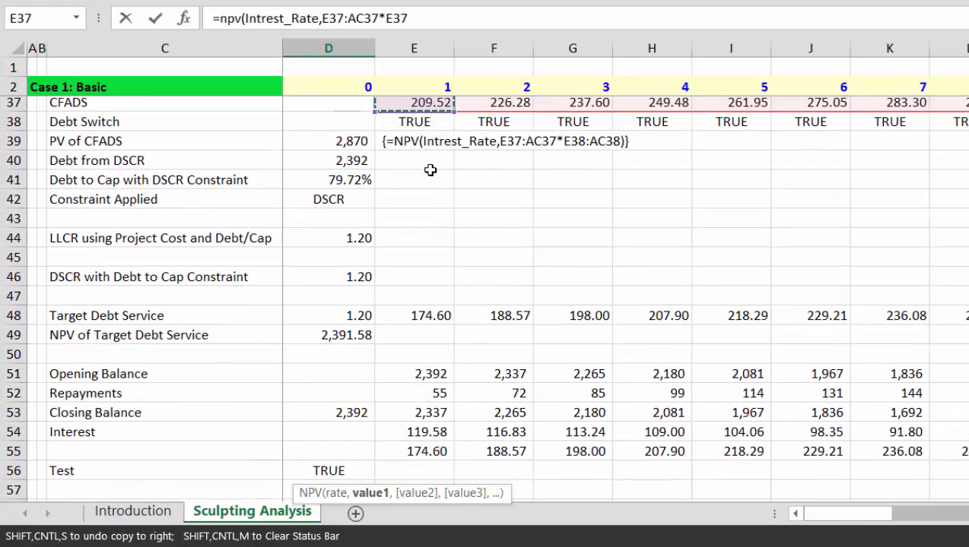
key(Down)
key(Down)
key(Down)
key(Down)
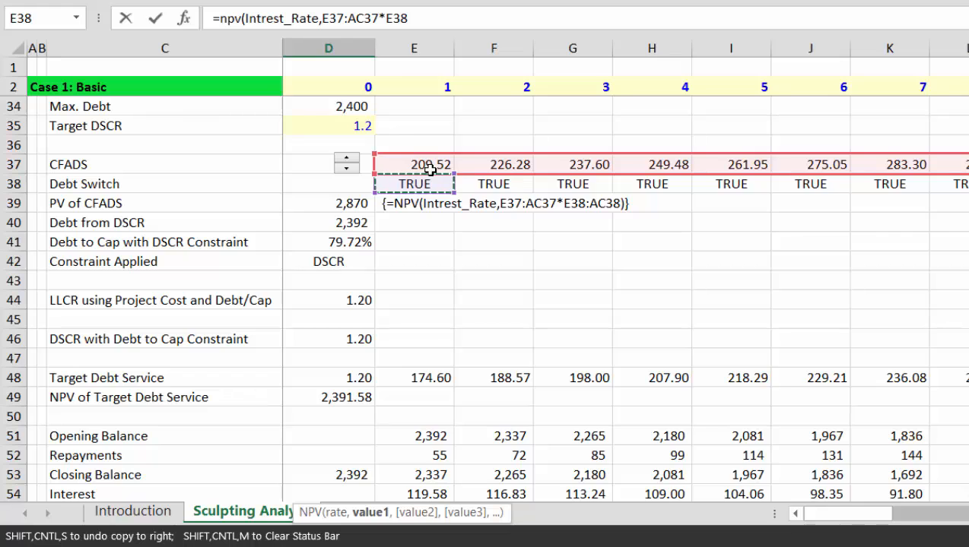
key(ctrl+shift+Right)
text())
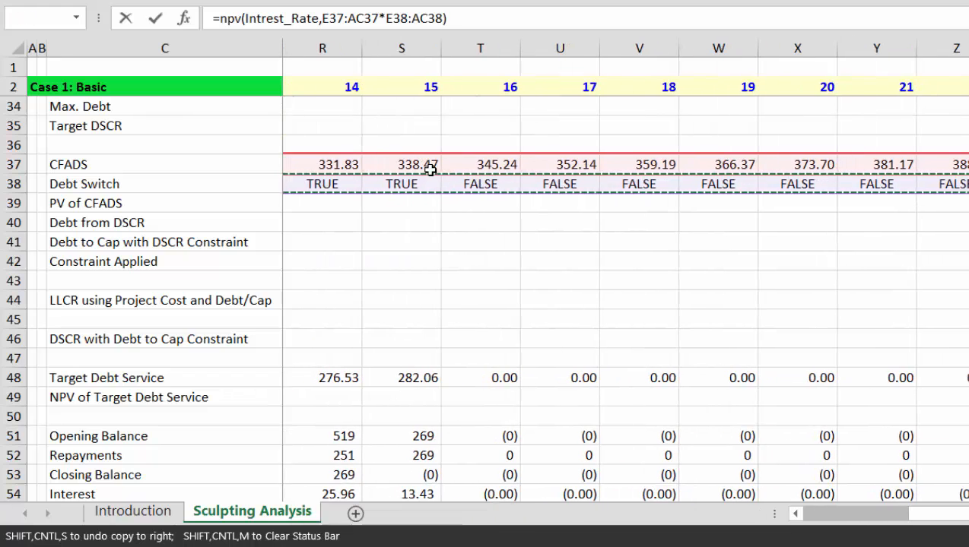
text(/)
key(Up)
key(Up)
key(Up)
key(Up)
key(Up)
key(Up)
key(Up)
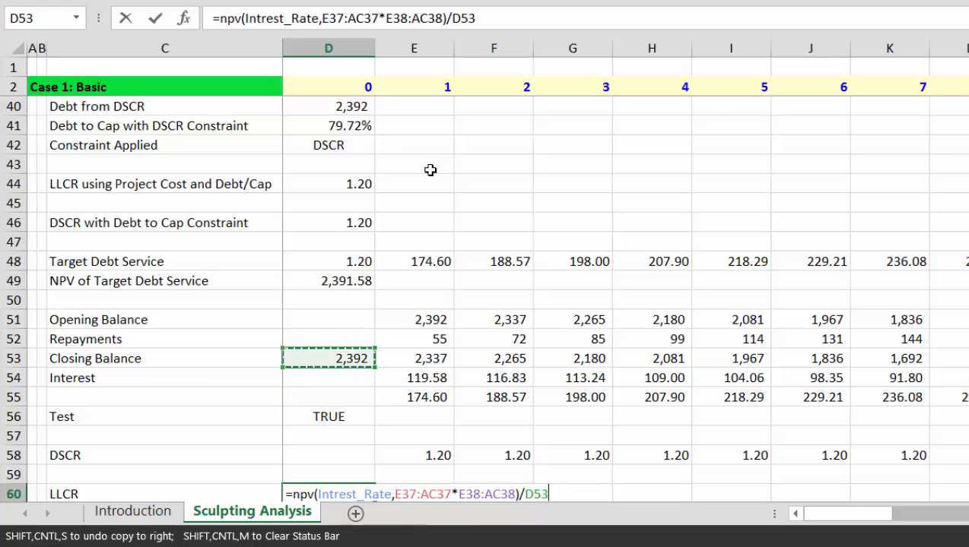
key(ctrl+shift+Return)
Step: Delete the blank row 59 so the 1.20 LLCR follows the DSCR row
key(Down)
key(Down)
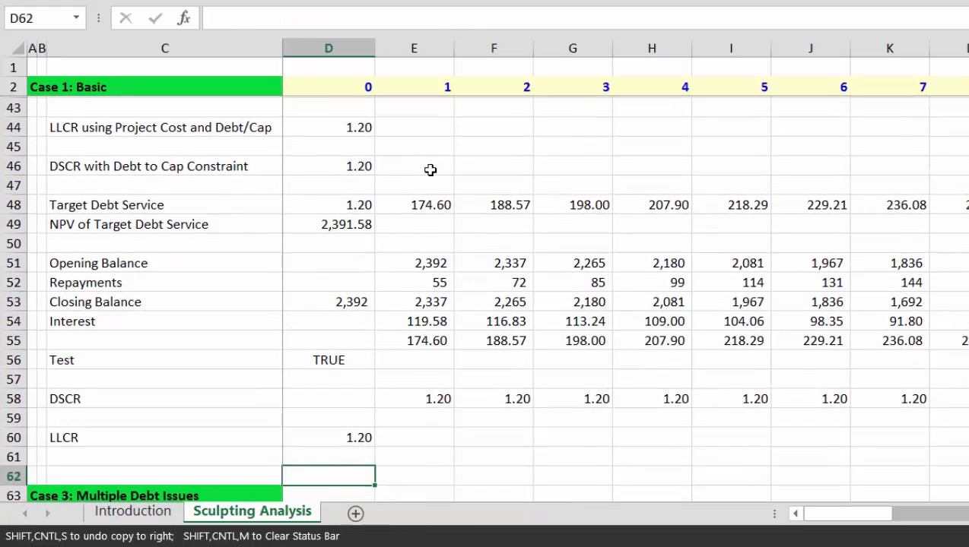
key(Down)
key(Up)
key(Up)
key(Up)
key(Up)
key(Left)
key(Left)
key(Left)
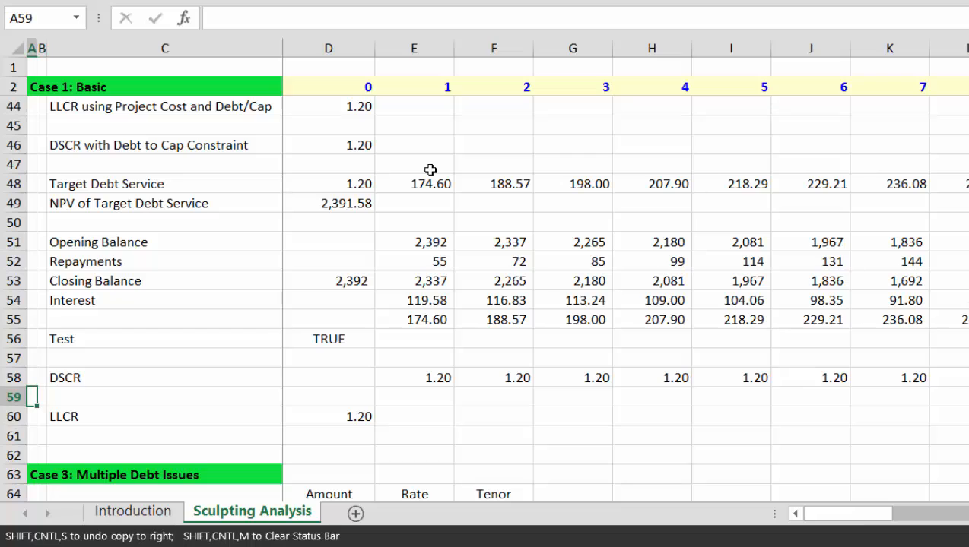
key(shift+space)
key(ctrl+minus)
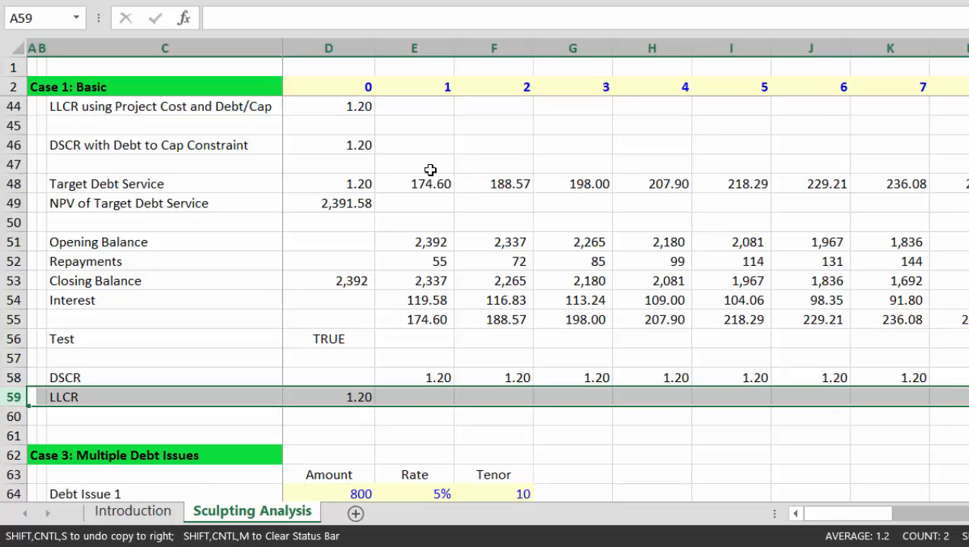
key(Down)
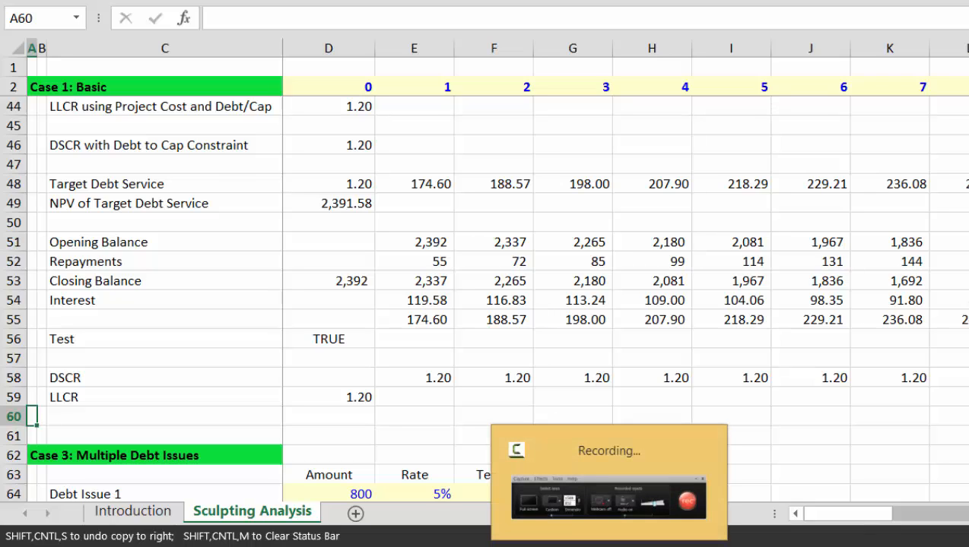
click(609, 545)
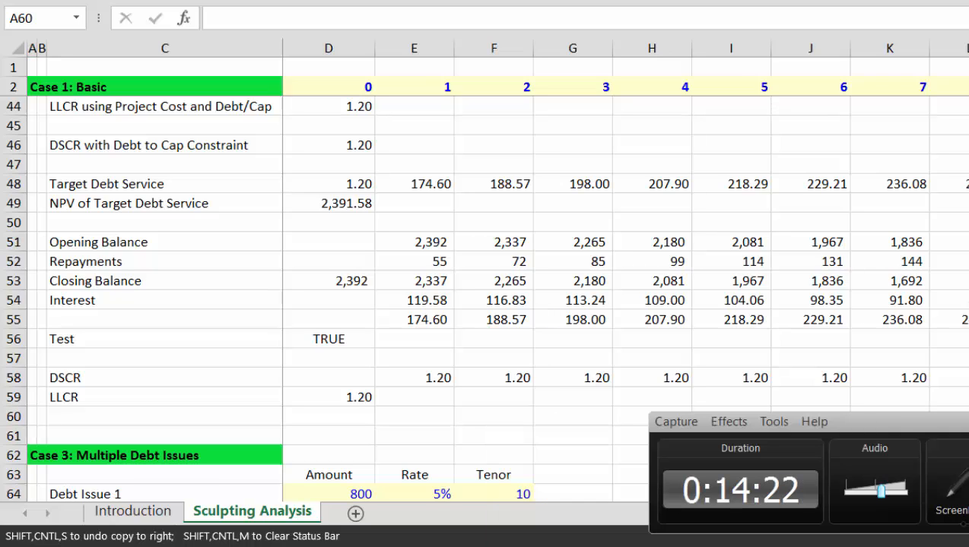